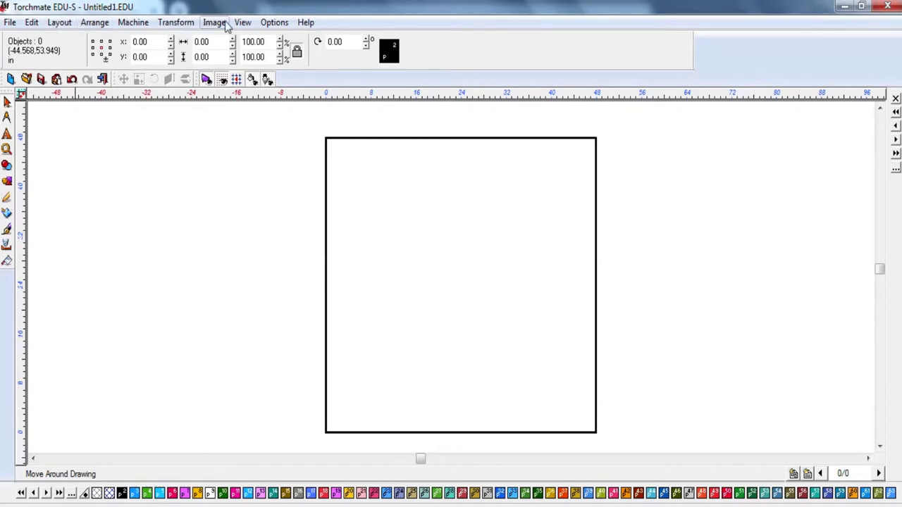
click(96, 25)
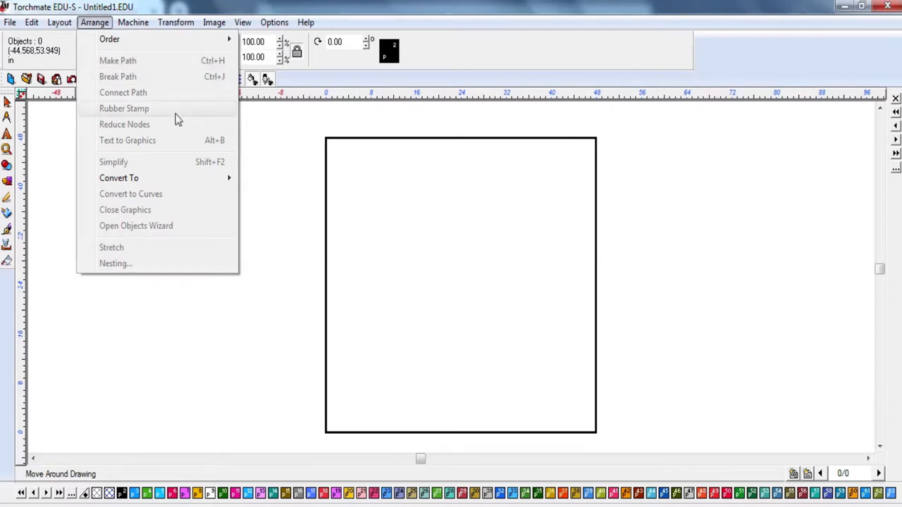
click(239, 354)
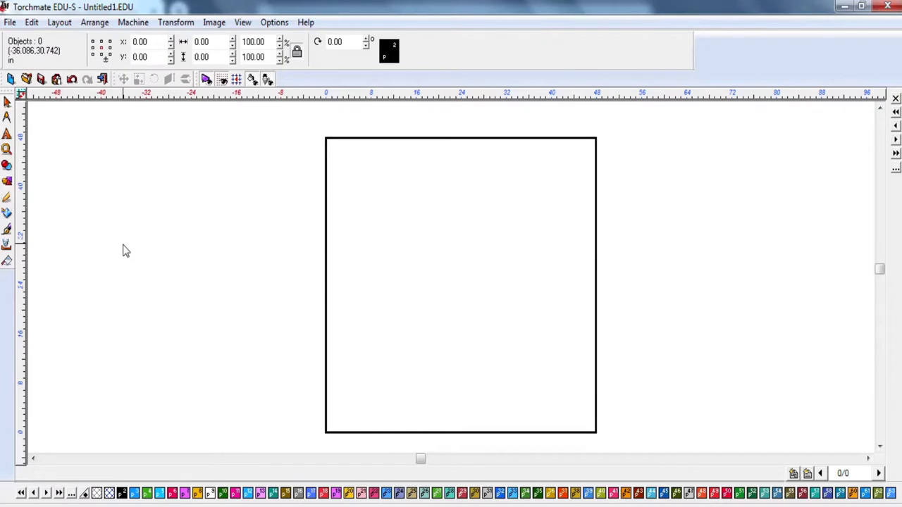
click(59, 22)
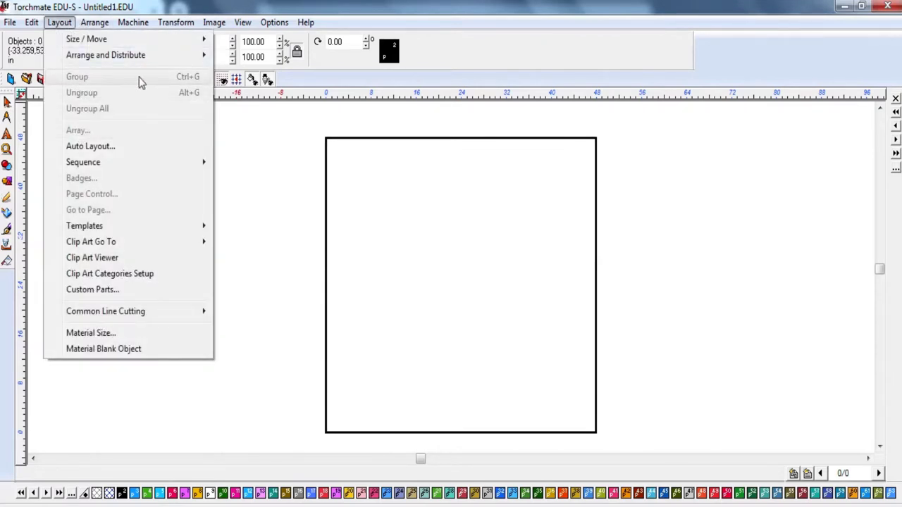
click(268, 240)
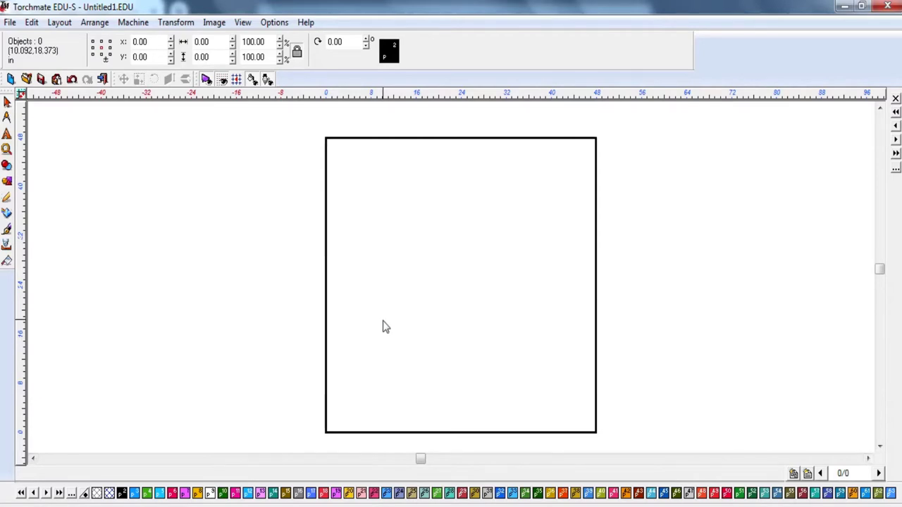
Step: Examine the square material area at different zoom levels, panning to keep it in view
scroll(453, 285, up, 2)
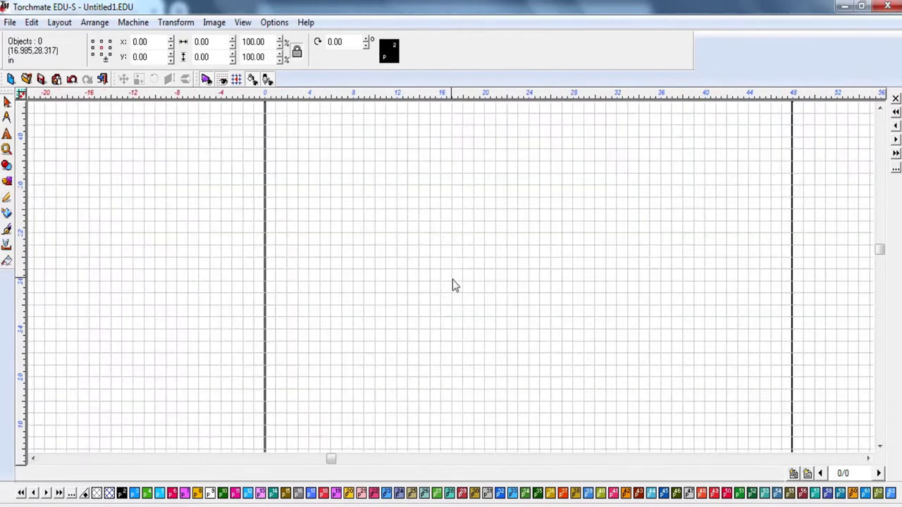
scroll(453, 285, down, 2)
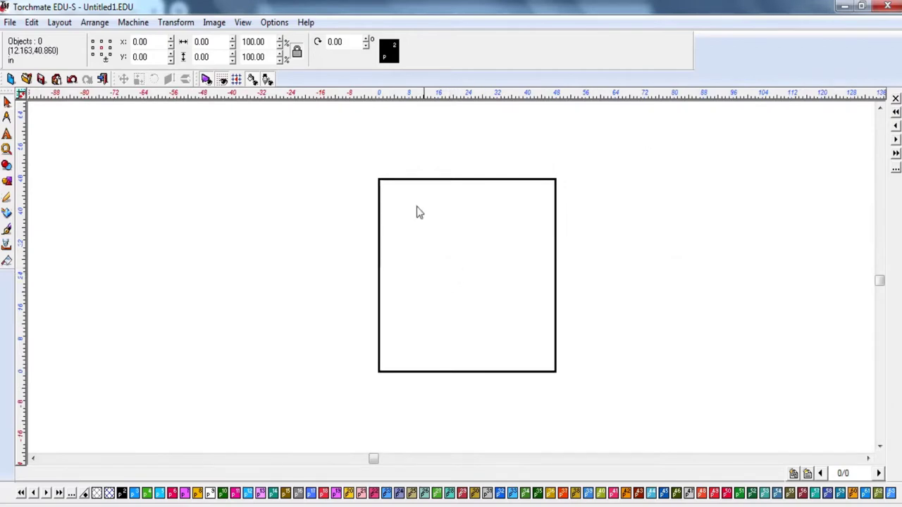
scroll(453, 282, up, 2)
scroll(449, 286, down, 3)
scroll(453, 283, up, 1)
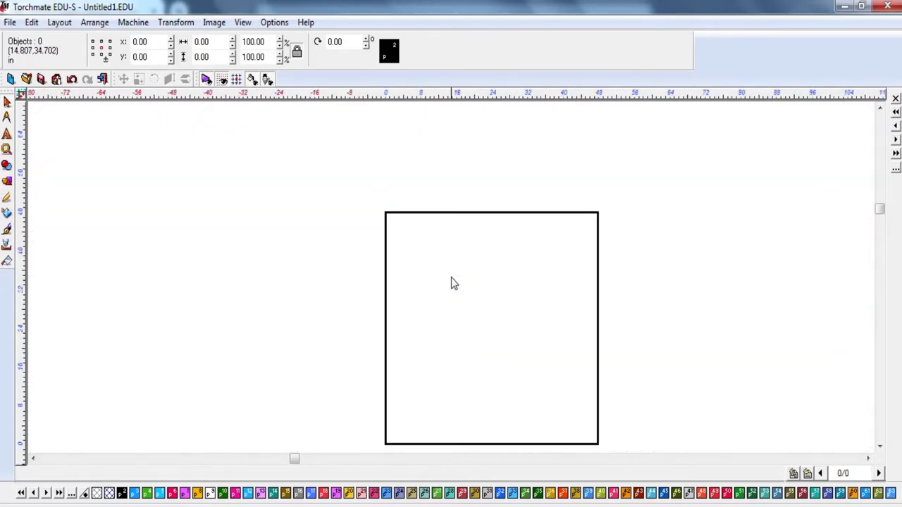
scroll(453, 283, down, 1)
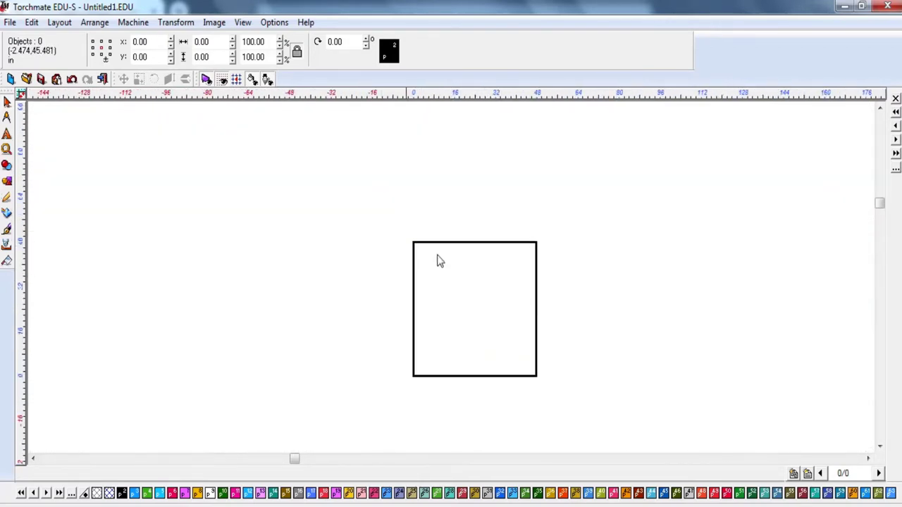
scroll(453, 284, down, 1)
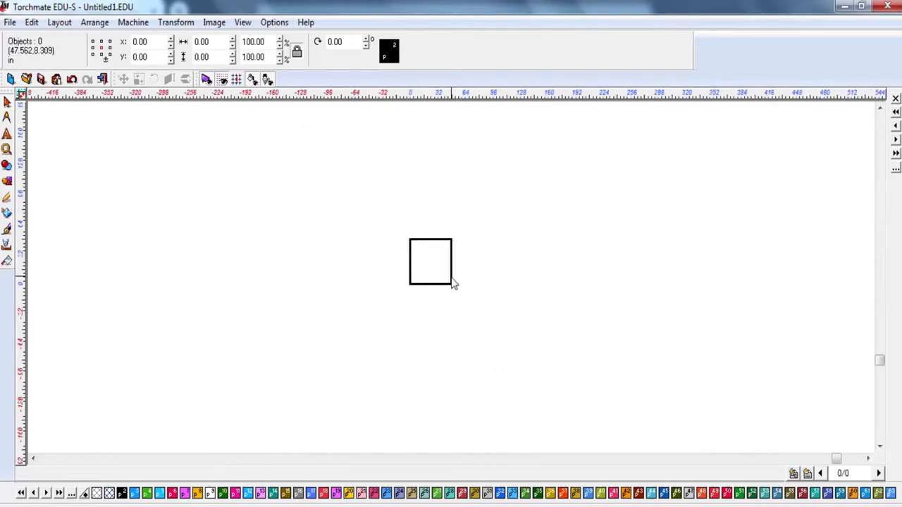
scroll(453, 284, up, 2)
scroll(453, 284, down, 2)
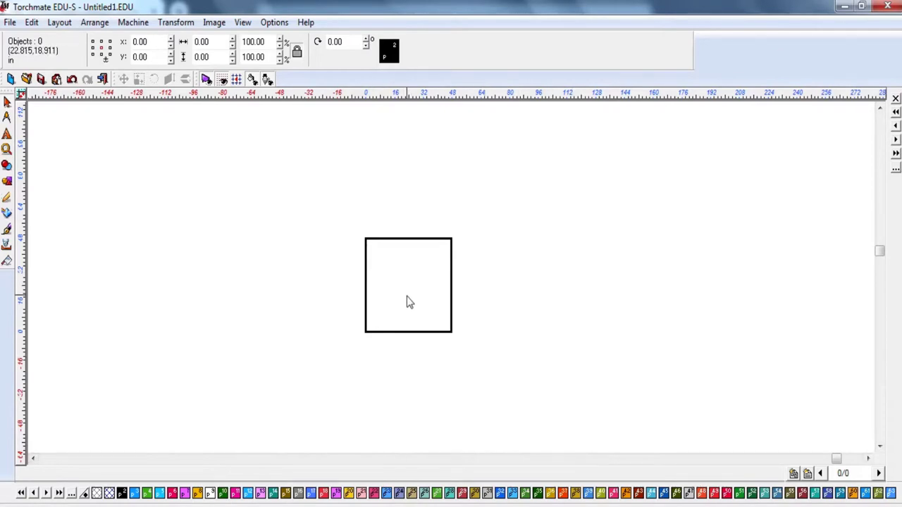
scroll(453, 282, up, 2)
scroll(453, 281, down, 1)
mouse_move(453, 283)
middle_down()
mouse_move(362, 252)
mouse_move(308, 357)
mouse_move(570, 356)
mouse_move(534, 224)
mouse_move(359, 261)
mouse_move(493, 308)
mouse_move(453, 280)
middle_up()
scroll(453, 281, up, 2)
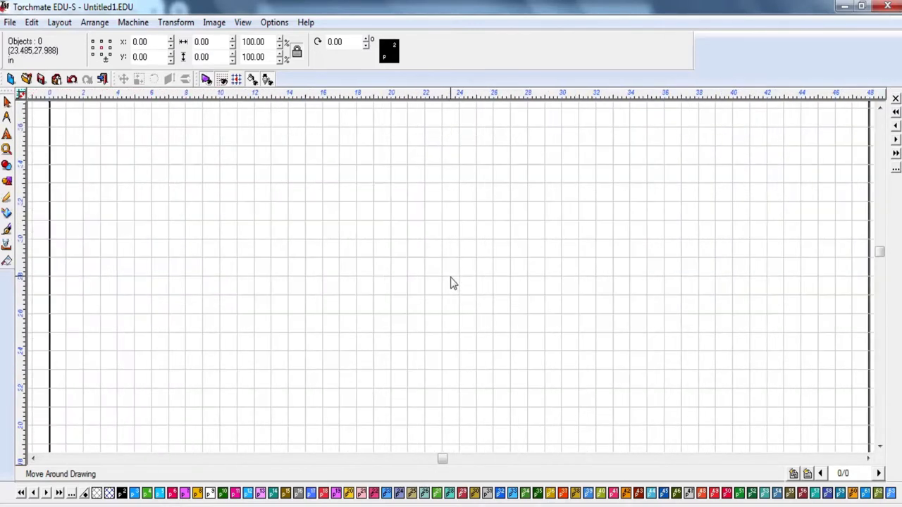
scroll(451, 283, down, 2)
scroll(453, 284, up, 3)
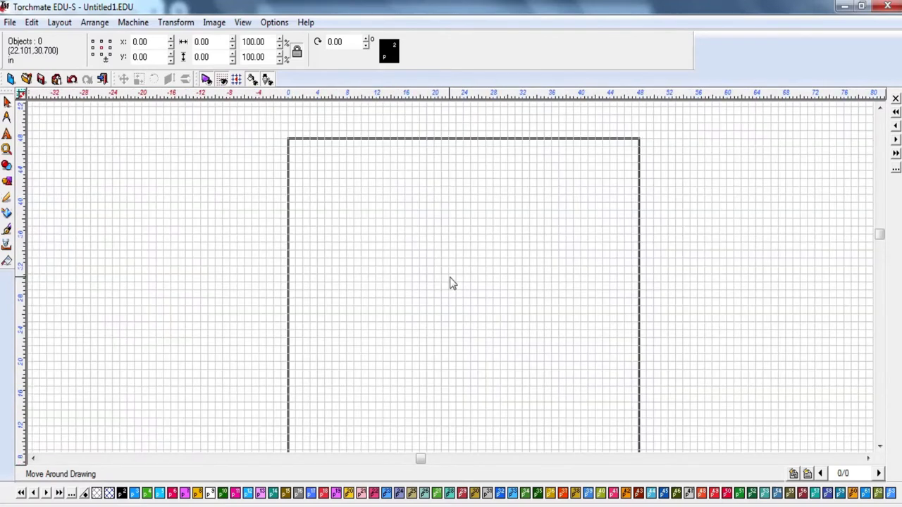
scroll(450, 284, down, 3)
scroll(453, 284, up, 2)
scroll(453, 282, up, 2)
scroll(451, 282, down, 3)
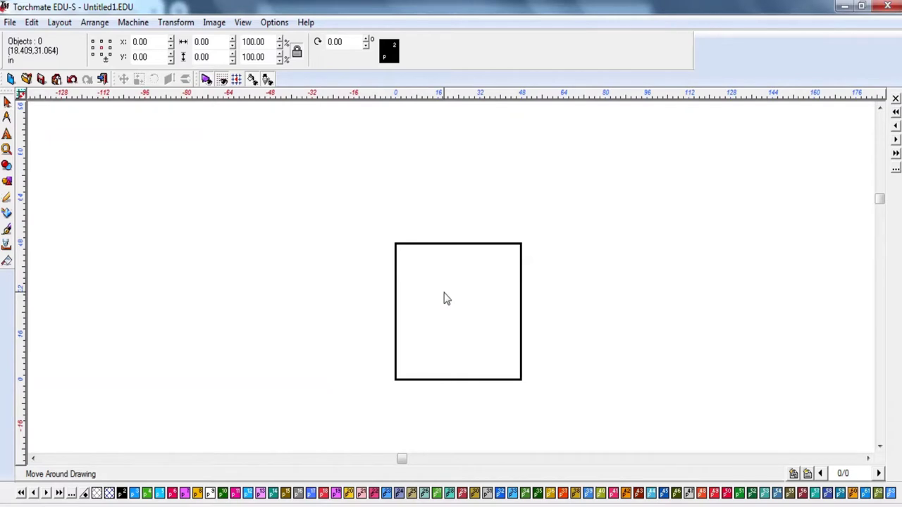
scroll(451, 285, up, 1)
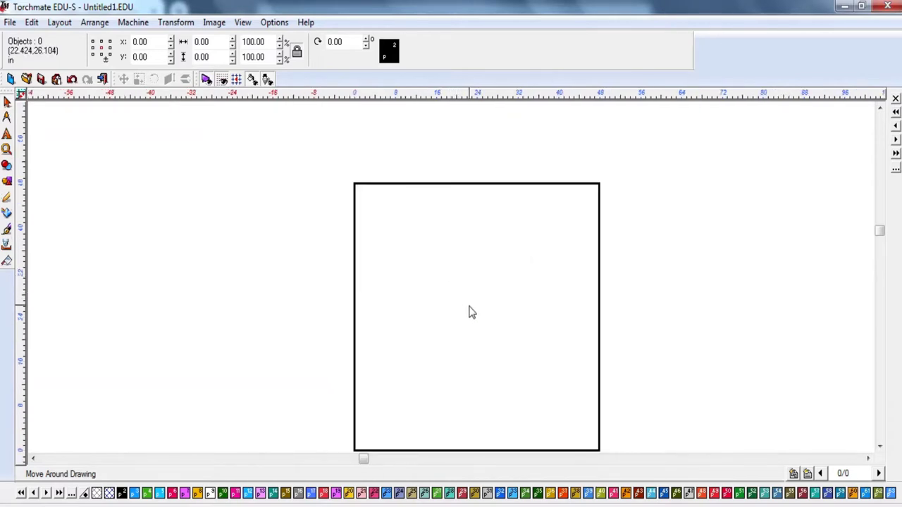
middle_drag(470, 312, 434, 273)
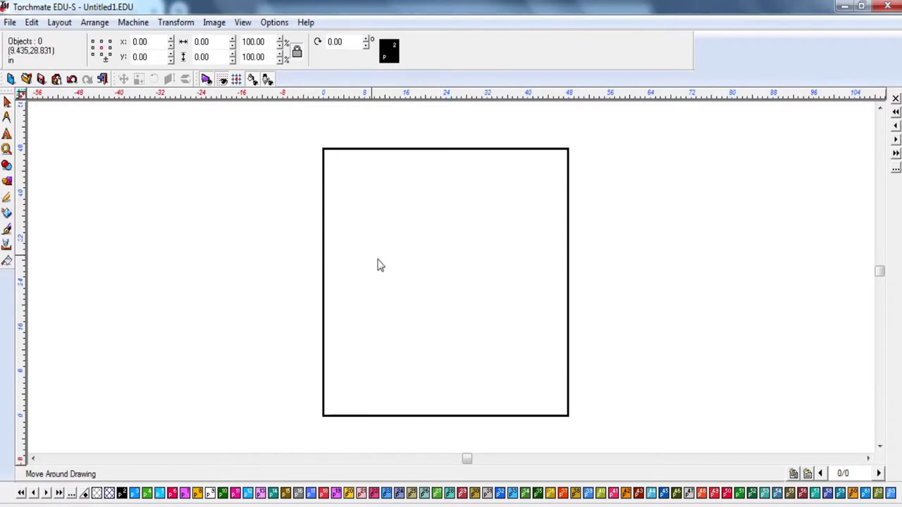
scroll(448, 282, up, 2)
scroll(453, 282, down, 3)
scroll(453, 281, up, 4)
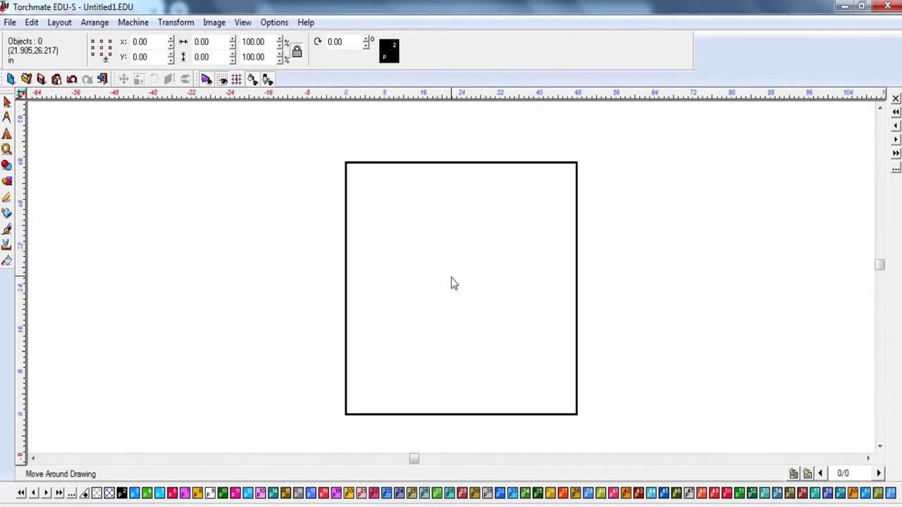
scroll(453, 282, down, 2)
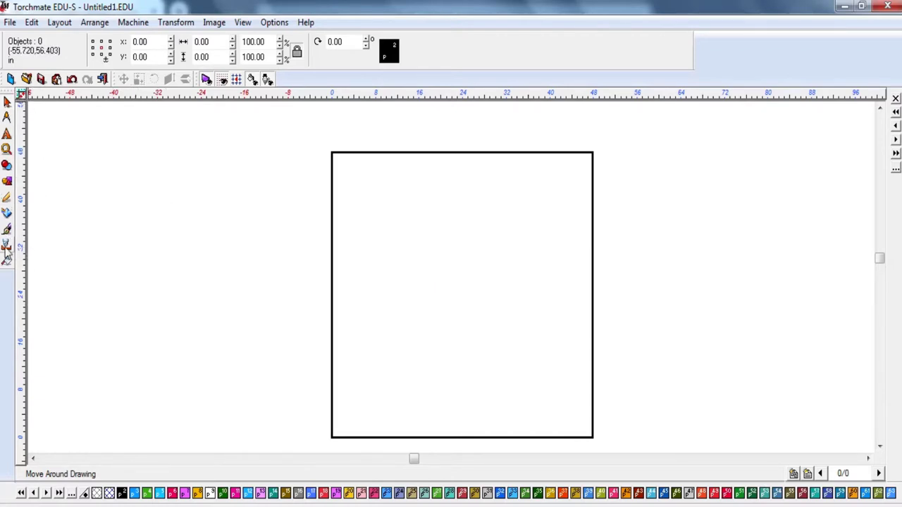
Step: Draw a rectangle about 23 by 11 in inside the material area
click(7, 182)
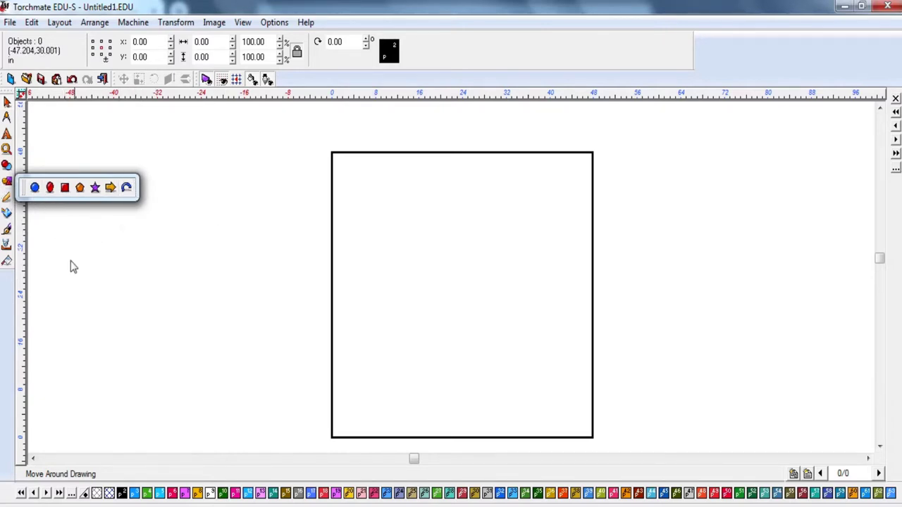
click(64, 188)
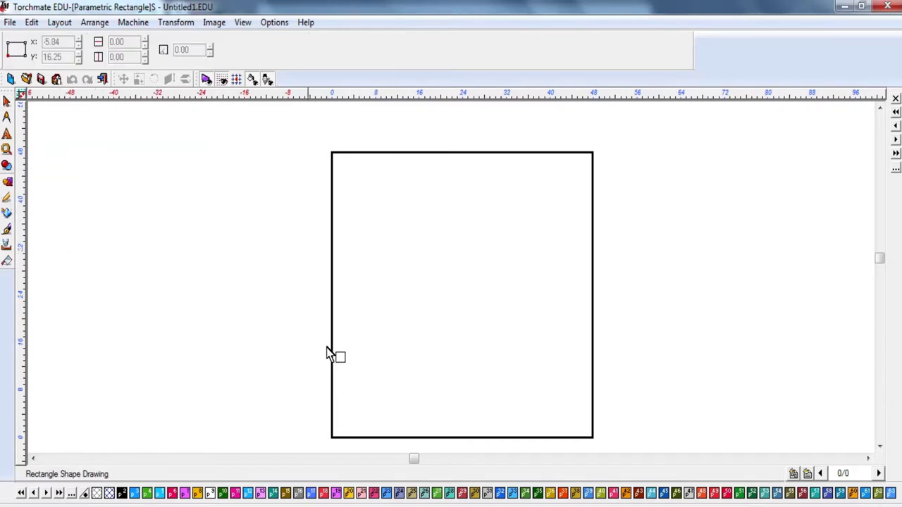
drag(388, 245, 515, 310)
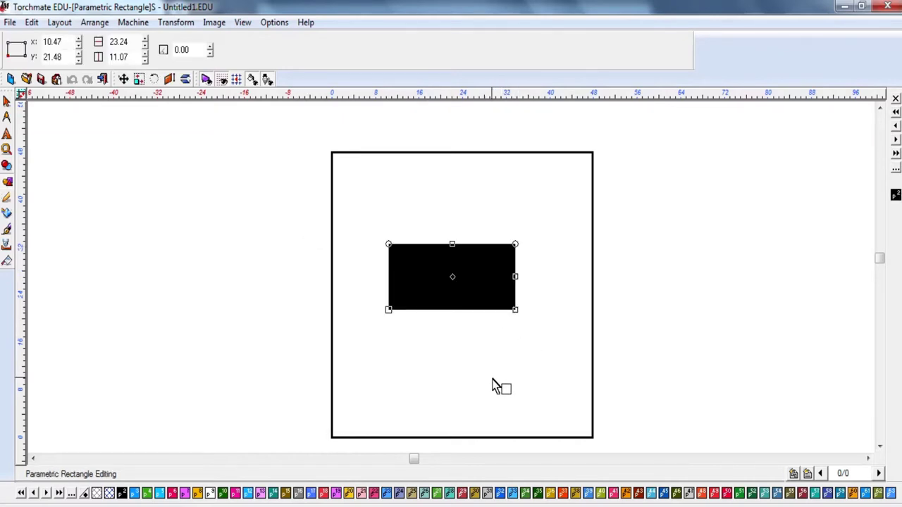
Step: Set the rectangle's width to 24 in and its height to 16 in
double_click(118, 42)
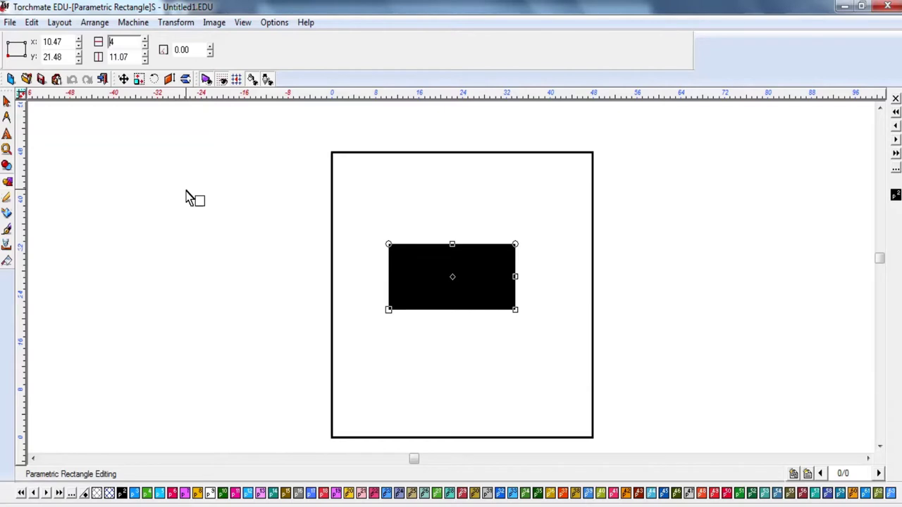
text(2)
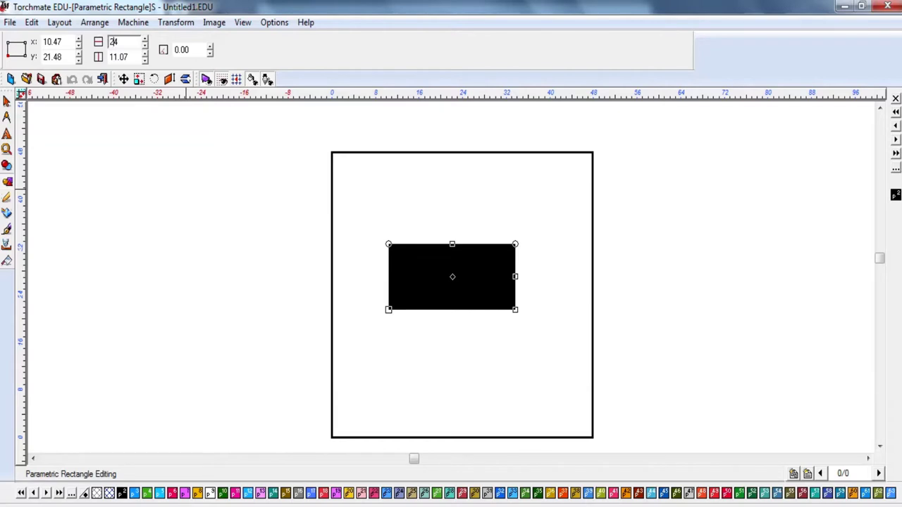
key(Tab)
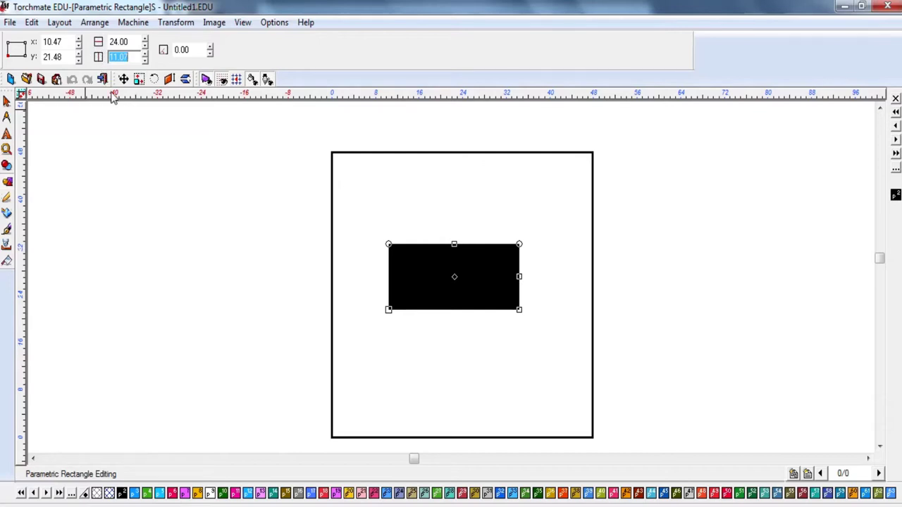
text(16)
key(Return)
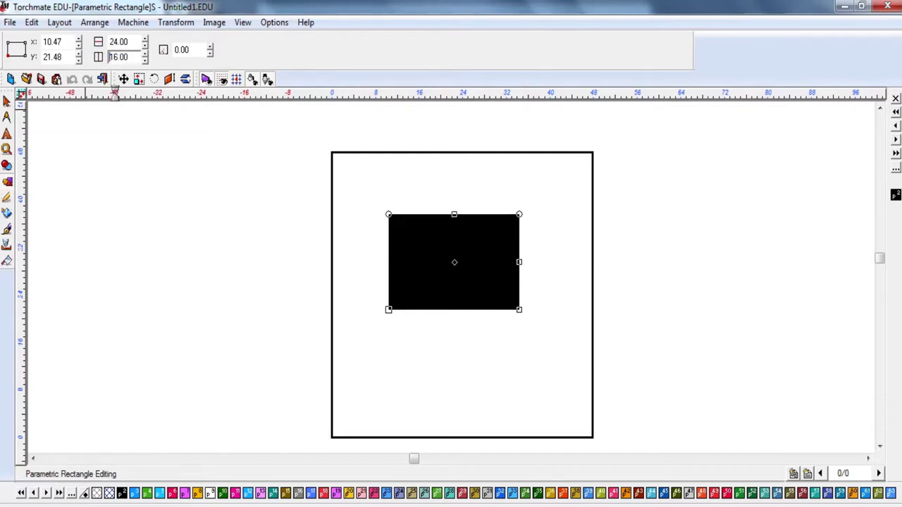
Step: Move the rectangle slightly down toward the middle of the material area, and delete it
click(7, 102)
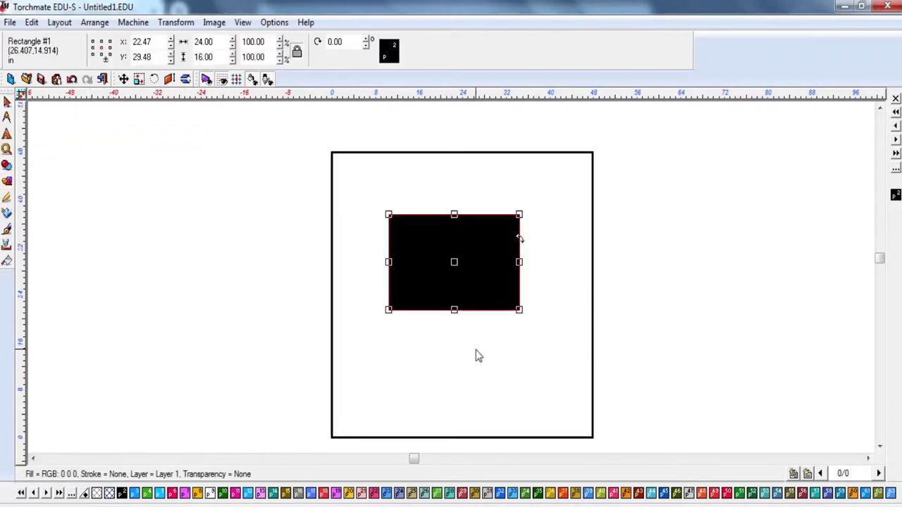
drag(453, 258, 458, 281)
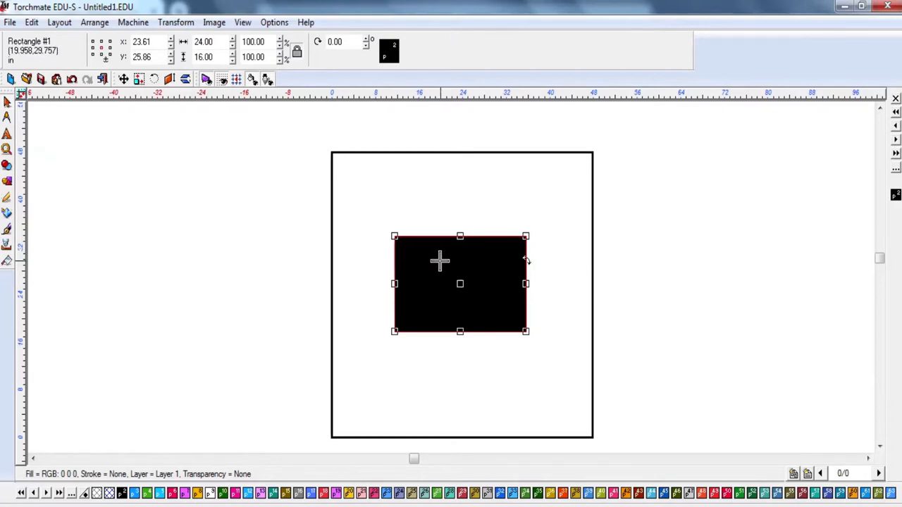
key(Delete)
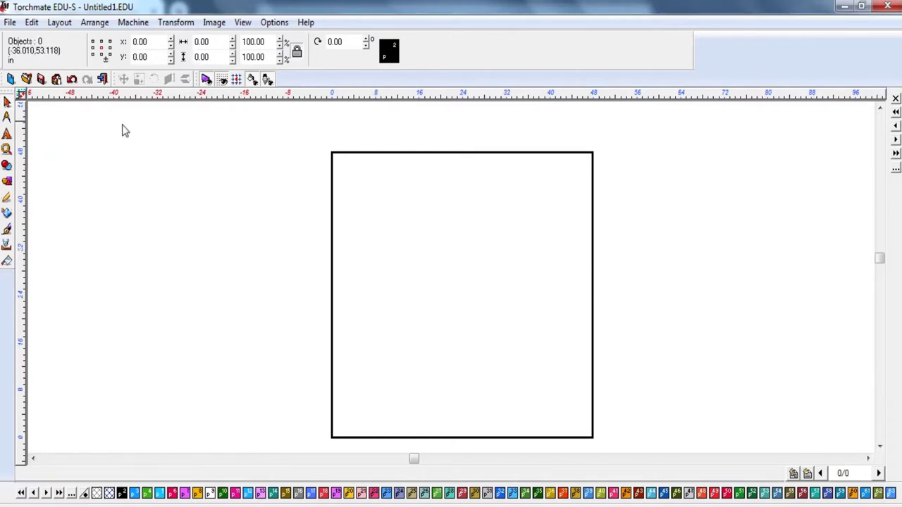
Step: Draw a new rectangle about 28.5 by 17.4 in and move its center to about X 25.3, Y 21.2 in
click(7, 181)
click(62, 186)
drag(369, 214, 524, 317)
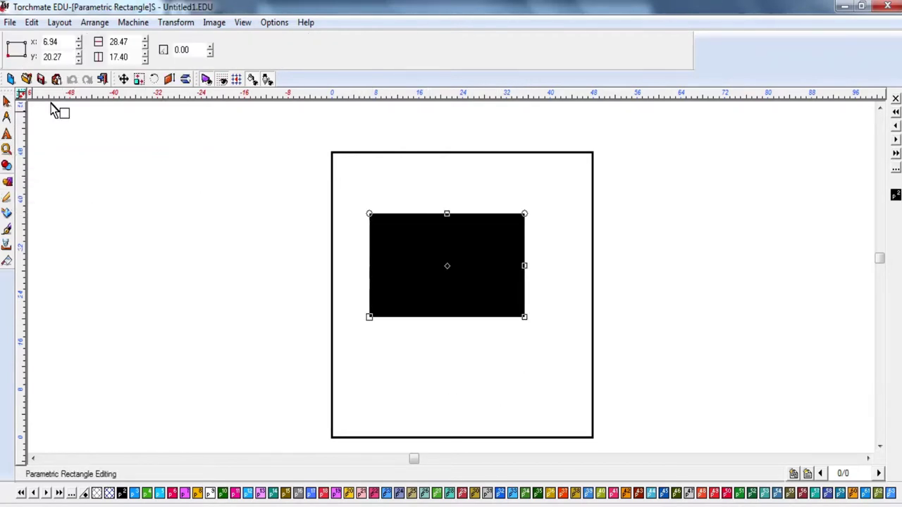
click(7, 101)
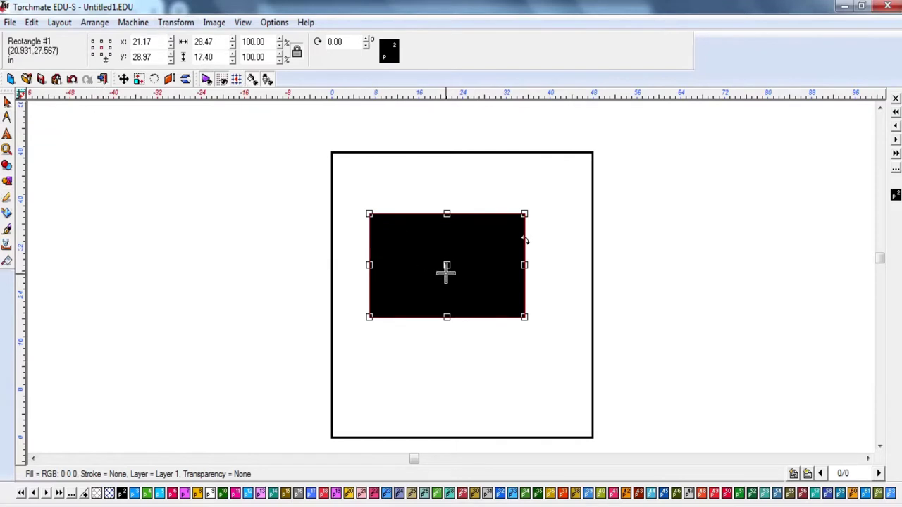
drag(445, 266, 470, 315)
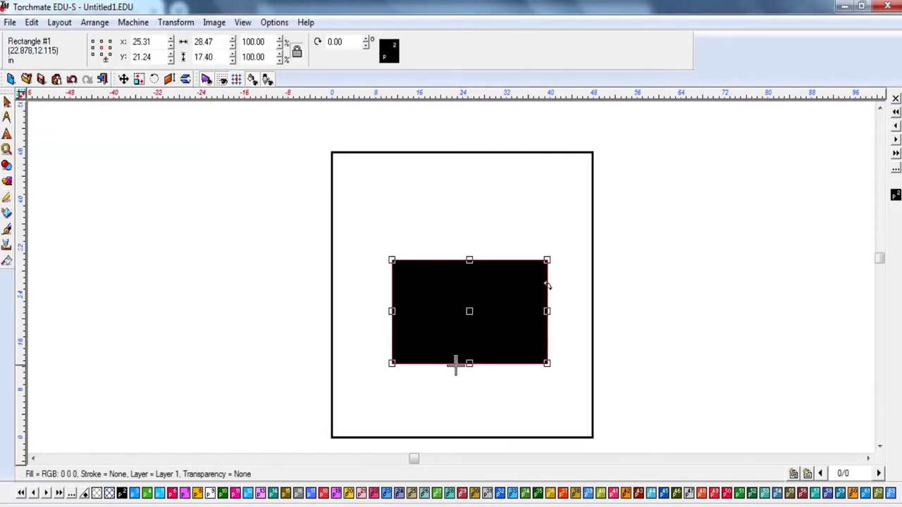
Step: Display the rectangle as an unfilled outline and move its center to about X 22.6, Y 26.7 in
click(443, 395)
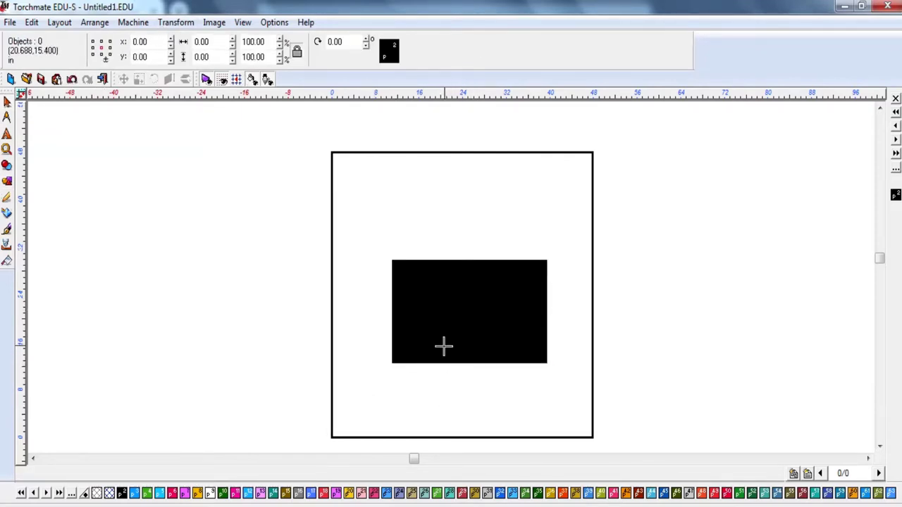
click(445, 361)
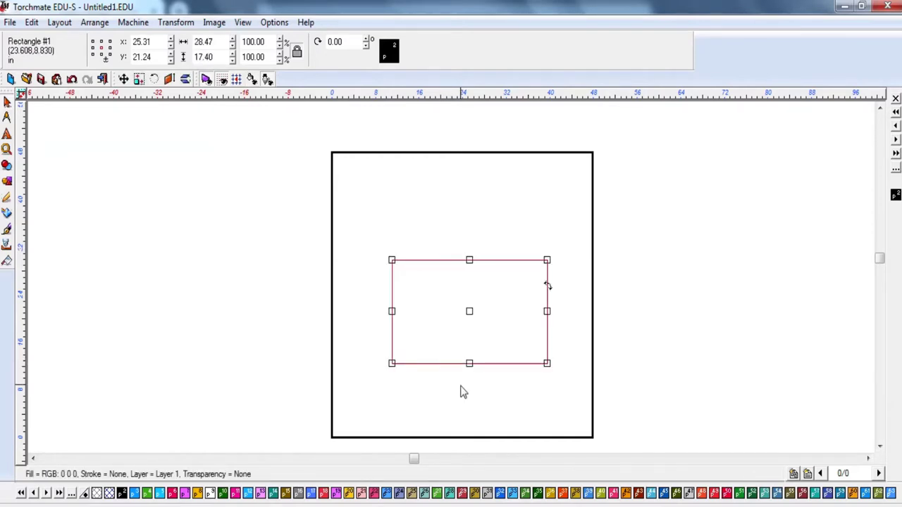
click(459, 389)
click(451, 362)
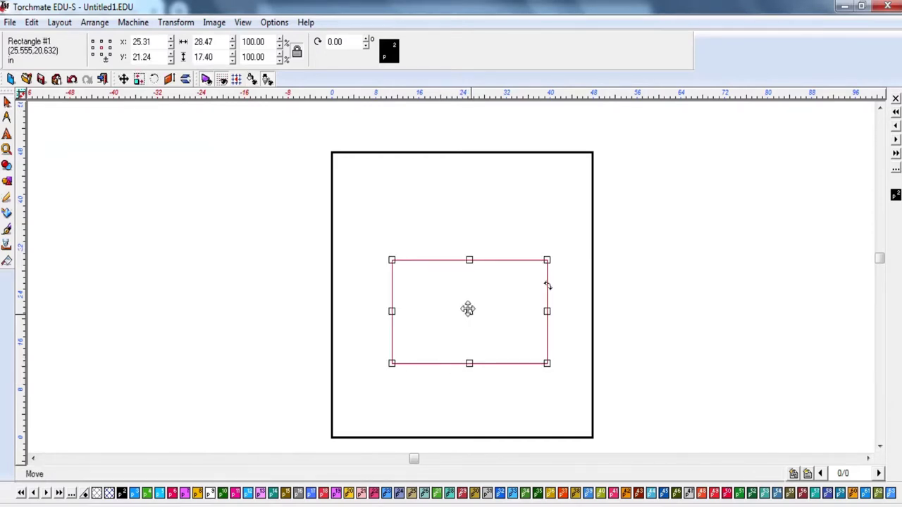
drag(469, 312, 454, 280)
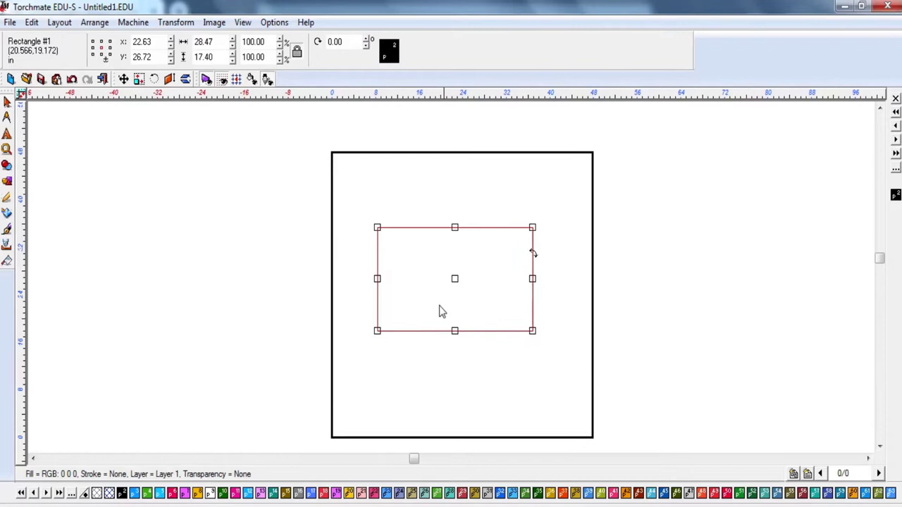
click(461, 401)
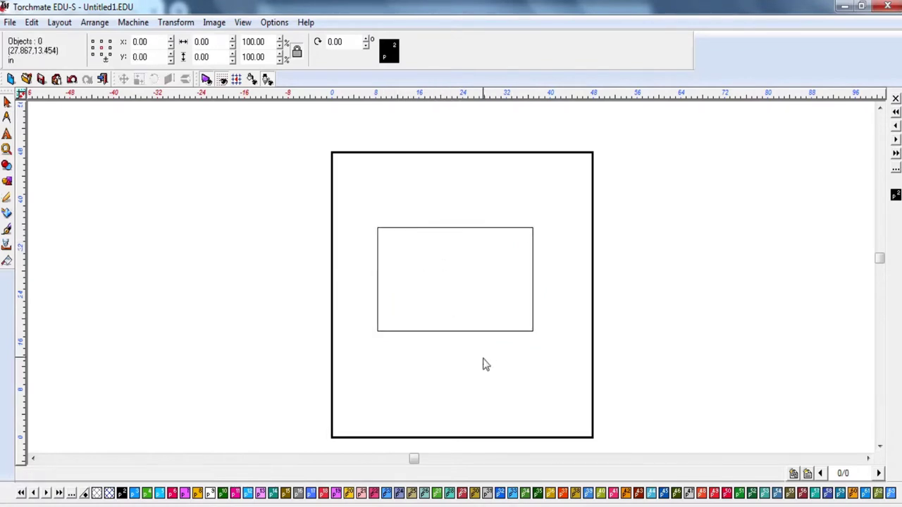
Step: Select the rectangle and set its width to 30 in, scaling it proportionally
click(463, 330)
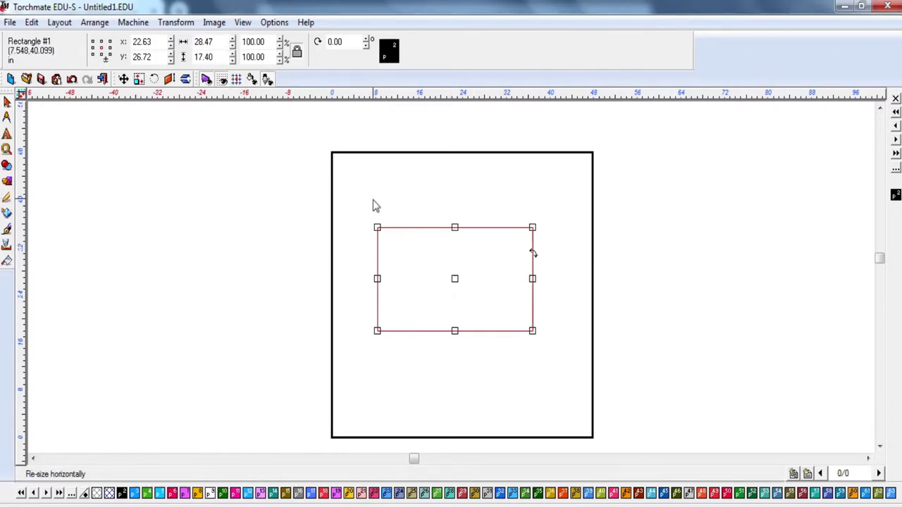
click(401, 224)
click(398, 228)
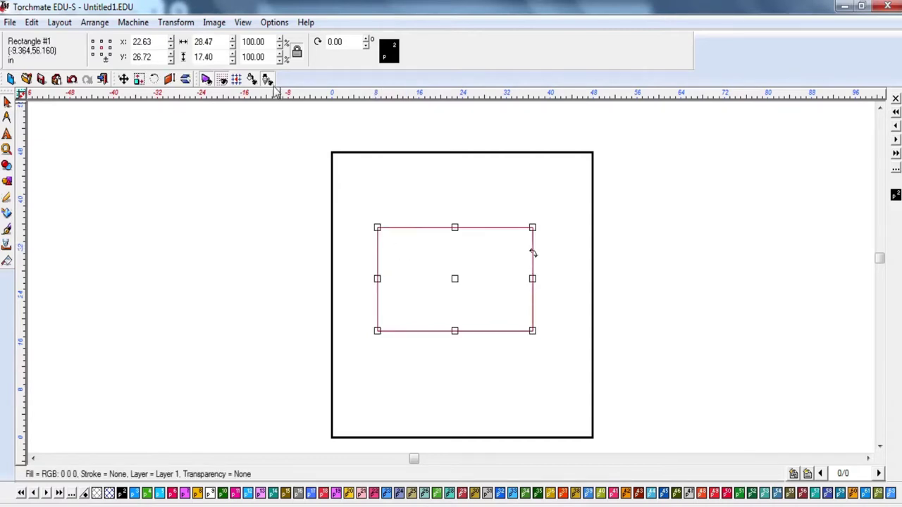
double_click(221, 44)
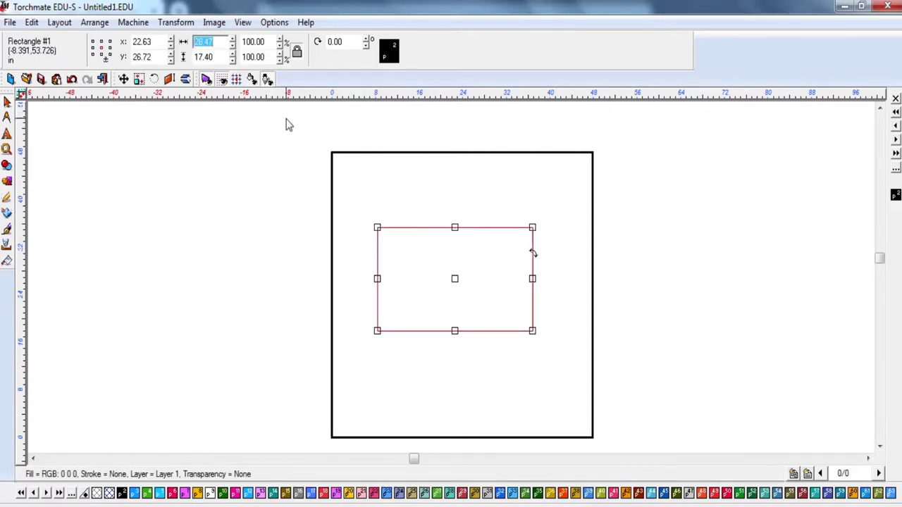
text(30)
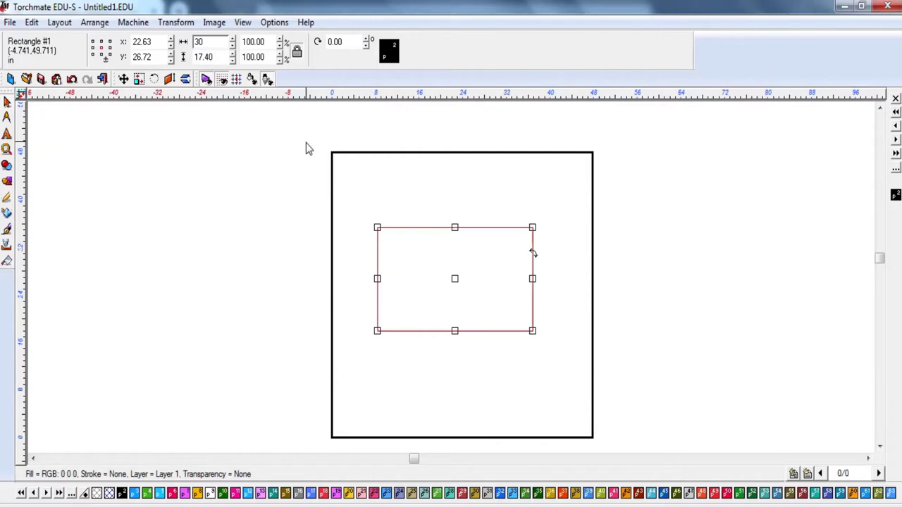
key(Return)
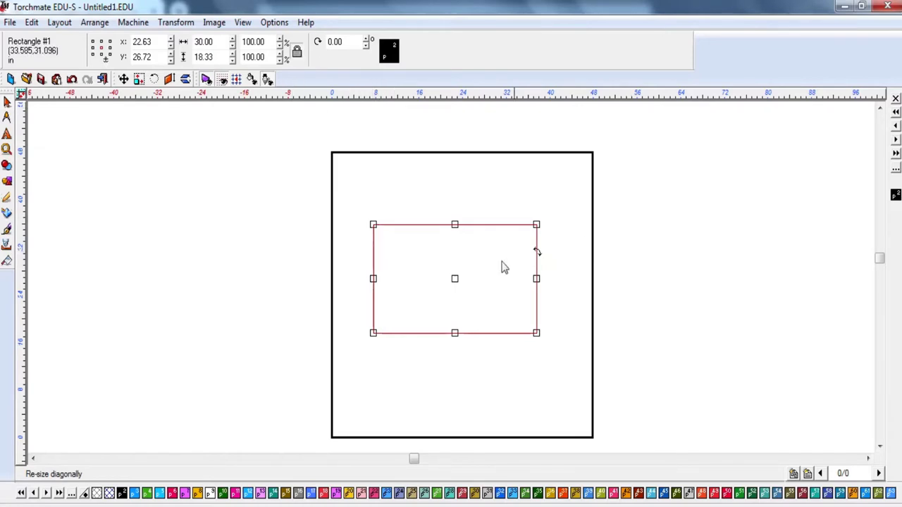
Step: Unlock the rectangle's proportions and set its height to 20 in
click(298, 53)
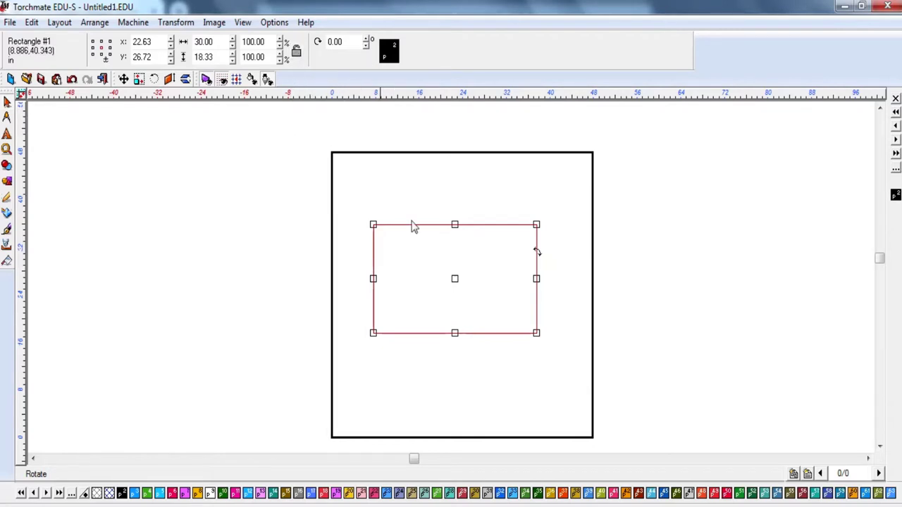
double_click(222, 56)
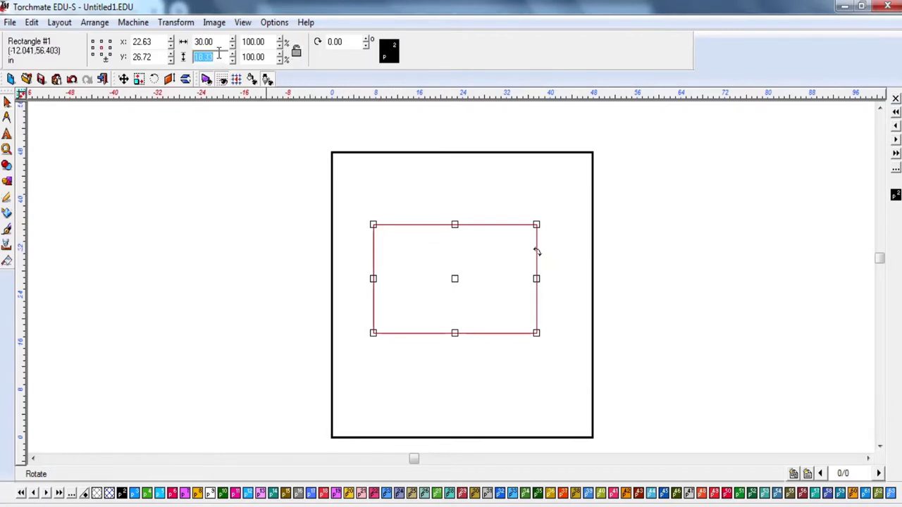
text(20)
key(Return)
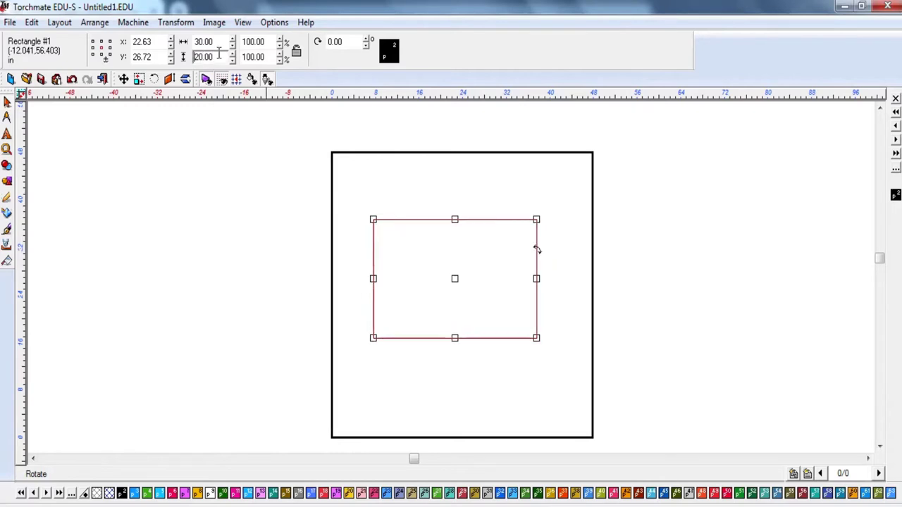
Step: Resize the rectangle to 24 in wide by 16 in high with unlocked proportions, and deselect it
double_click(214, 43)
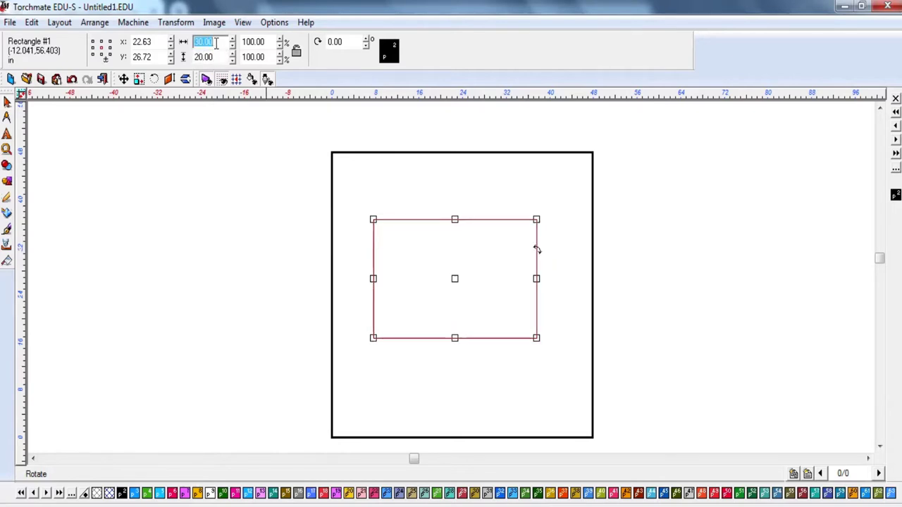
text(24)
key(Return)
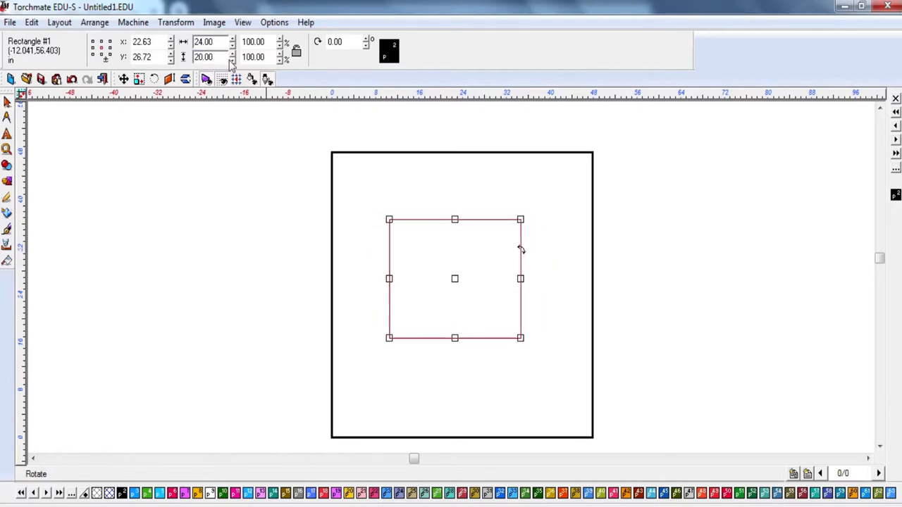
double_click(218, 58)
text(16)
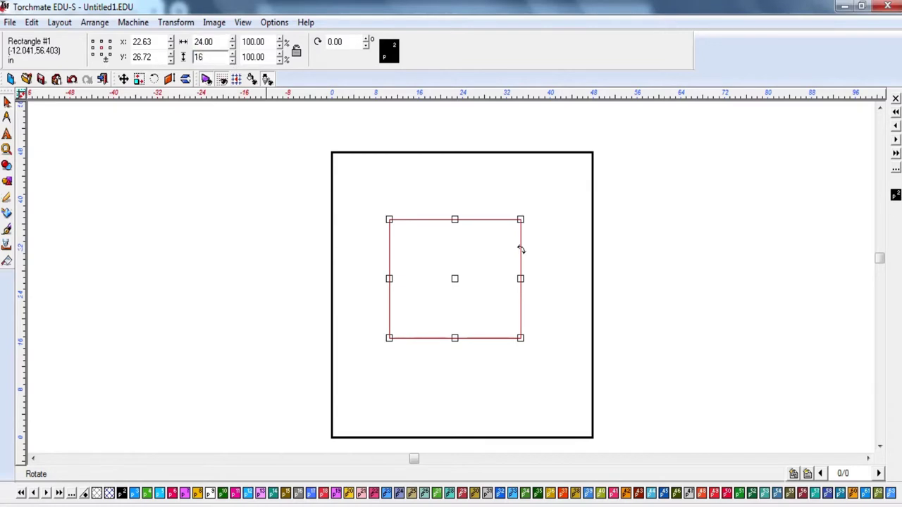
key(Return)
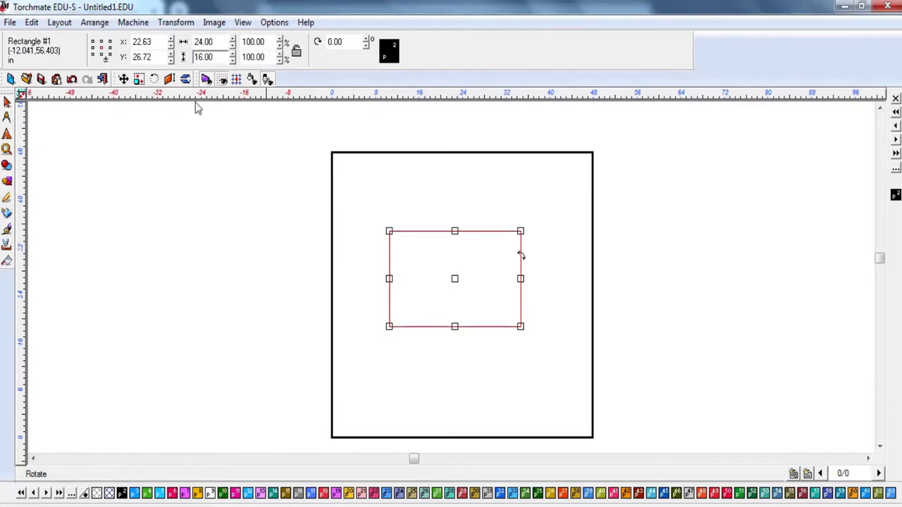
click(447, 208)
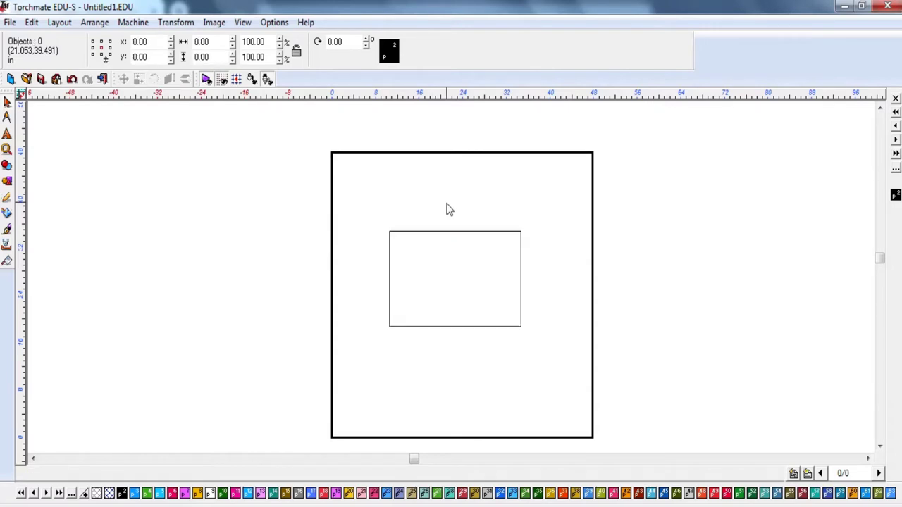
Step: Place the rectangle's lower-left corner at the material origin, X 0 and Y 0, using that corner as the position reference
click(439, 231)
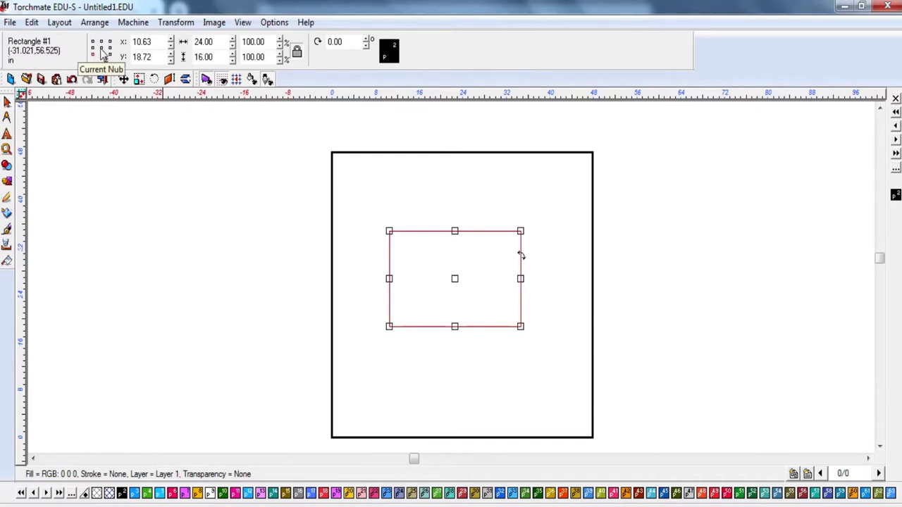
click(102, 55)
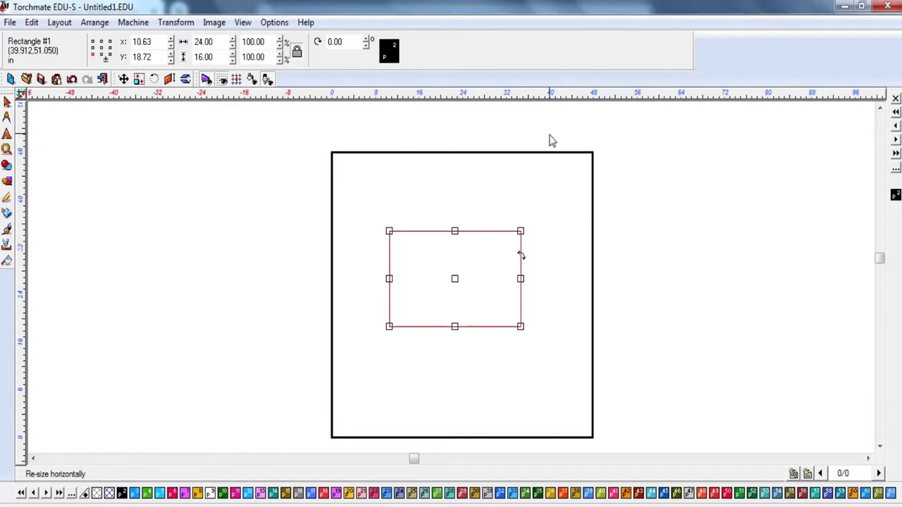
double_click(156, 43)
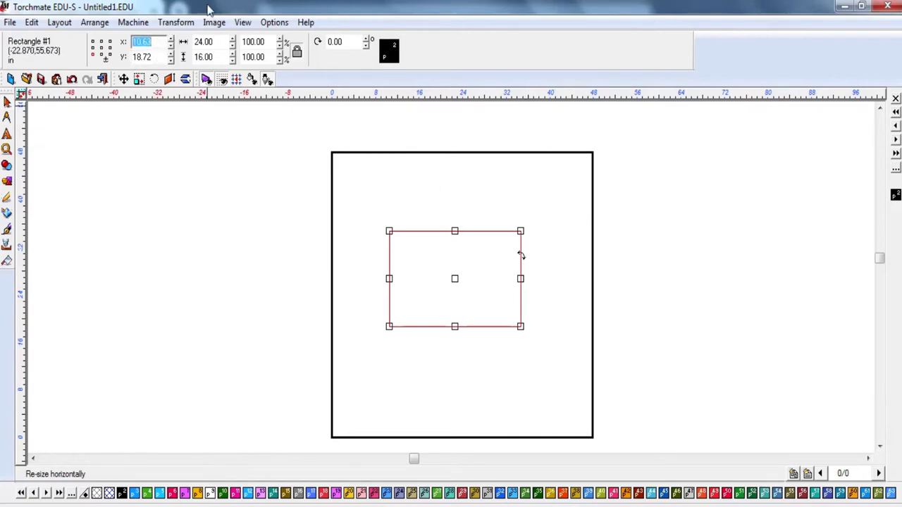
text(0)
key(Return)
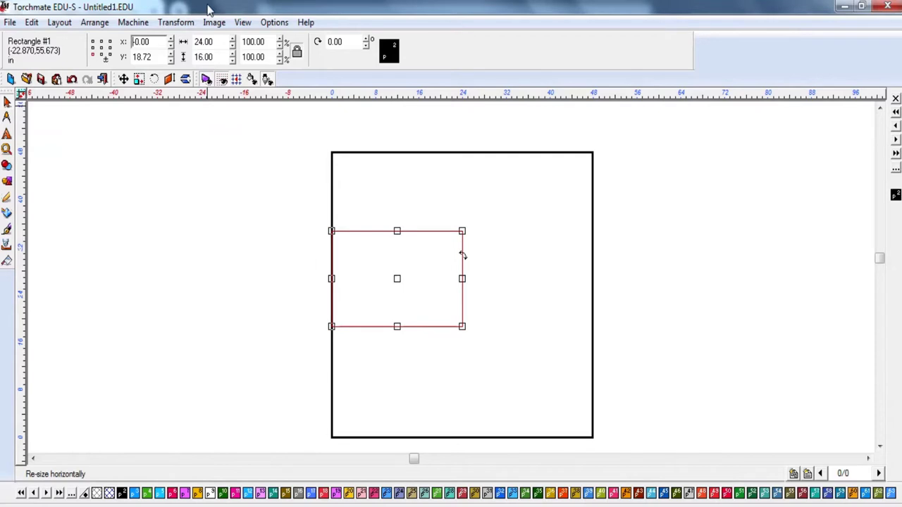
click(161, 59)
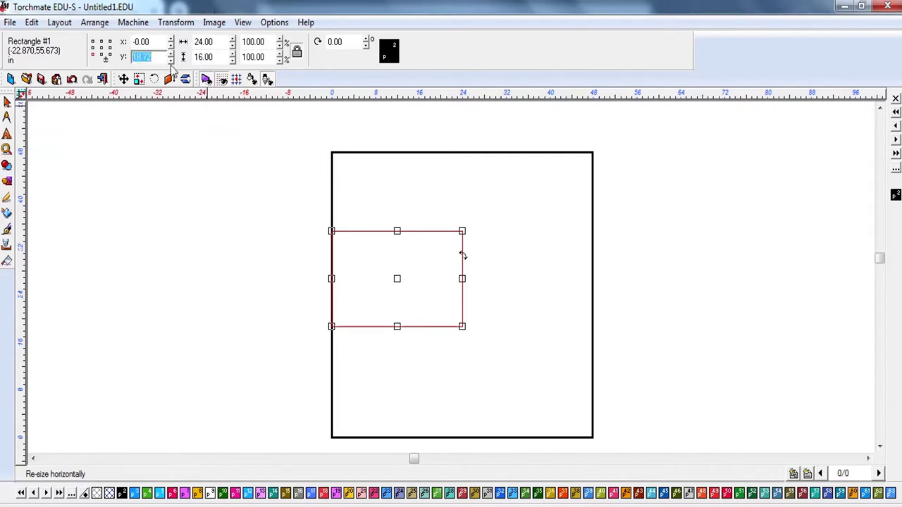
text(0)
key(Return)
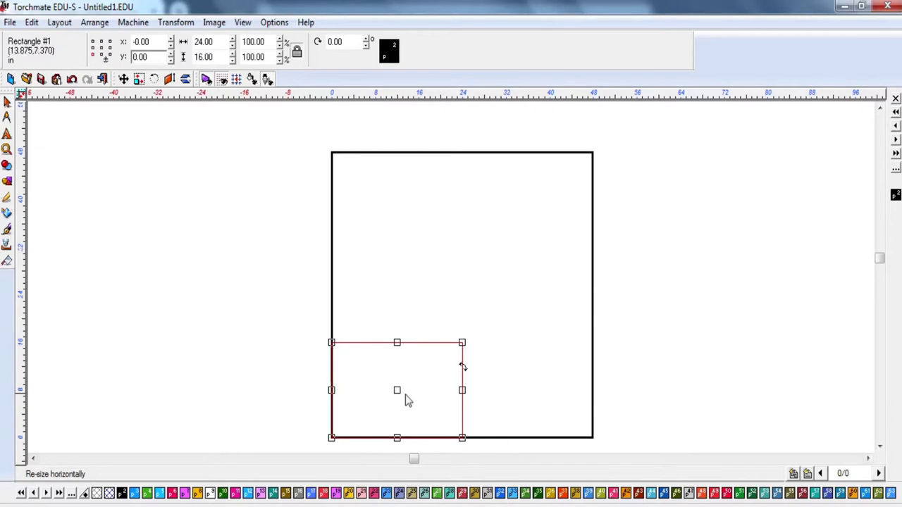
Step: Move the rectangle's lower-left corner to about X 7, Y 17 in, and delete the rectangle
drag(396, 389, 437, 289)
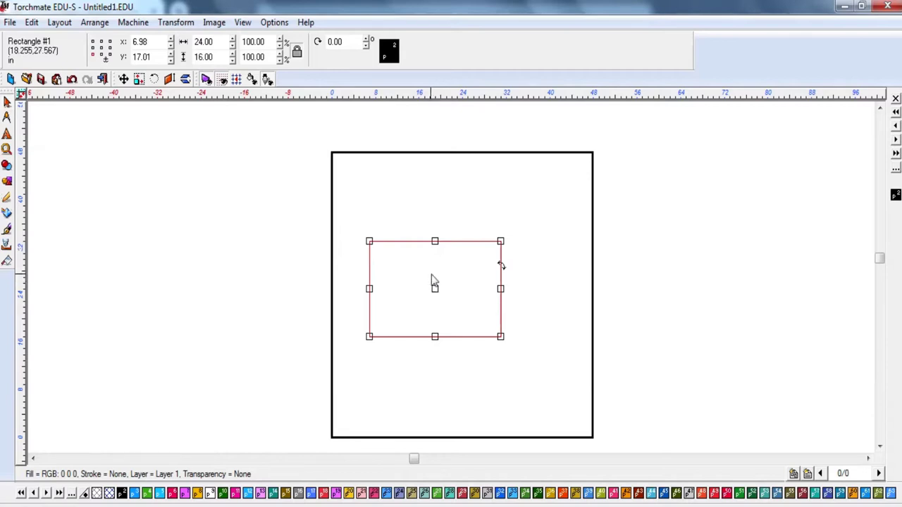
key(Delete)
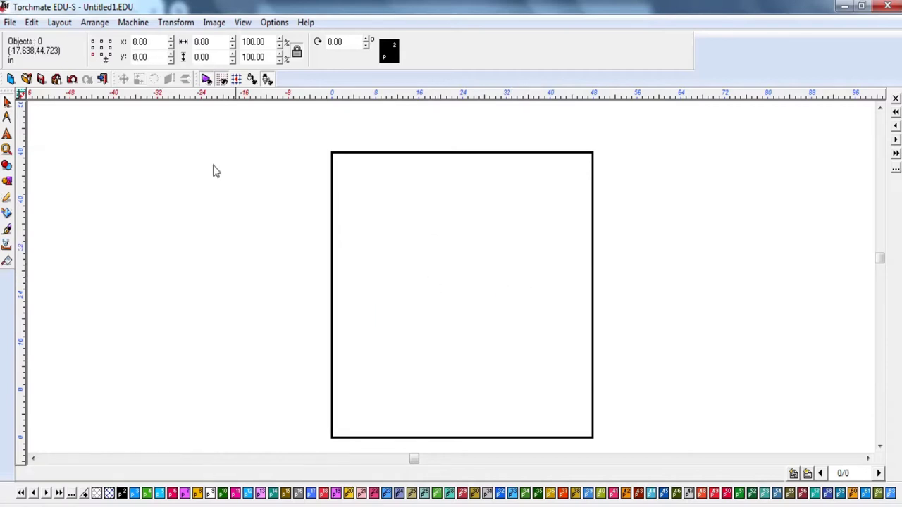
Step: Draw a circle centered at about X 20.4, Y 26 in on the material area and set its radius to 10 in
click(6, 165)
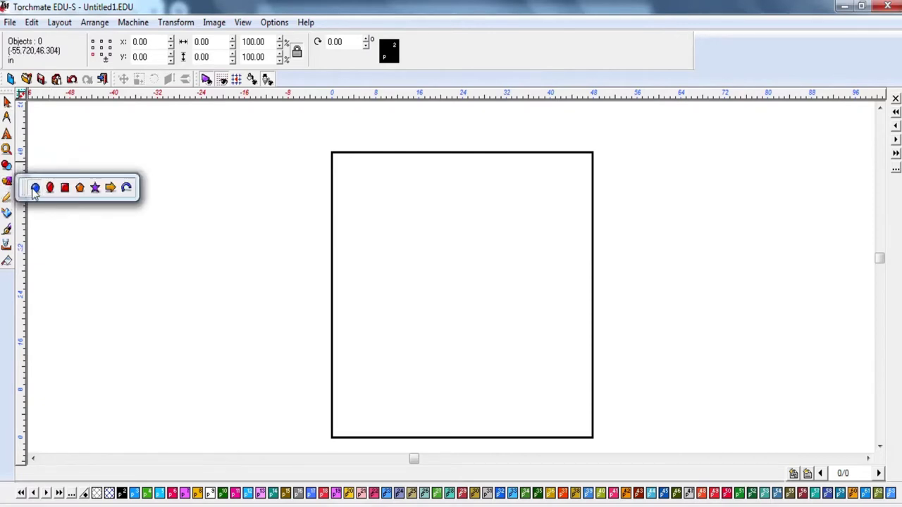
click(34, 187)
drag(421, 285, 474, 283)
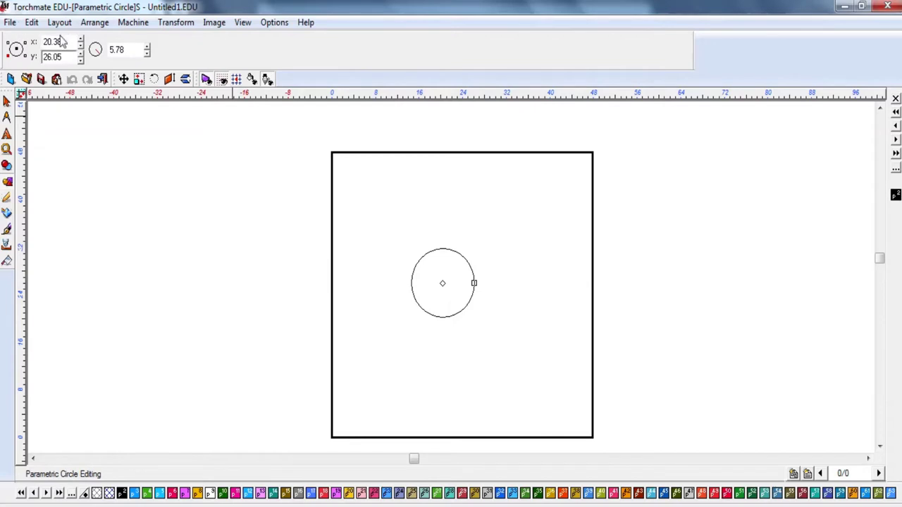
click(113, 48)
double_click(136, 49)
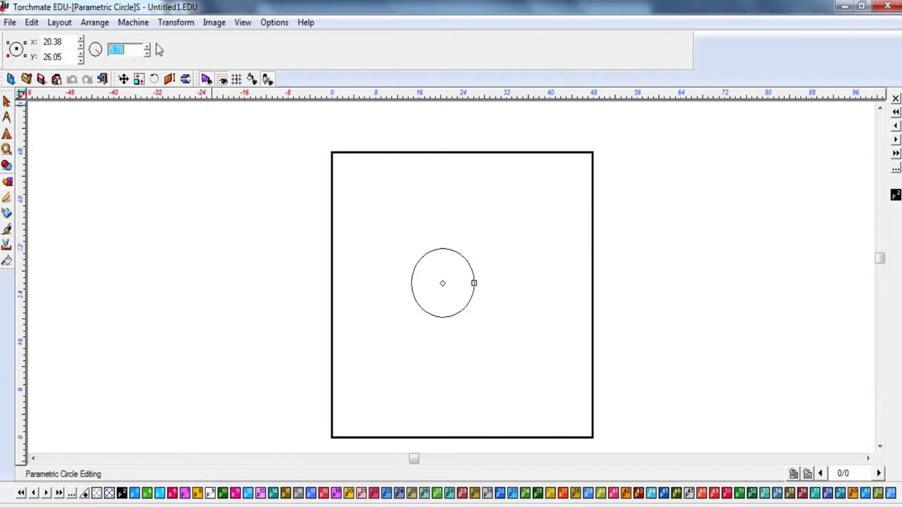
key(Return)
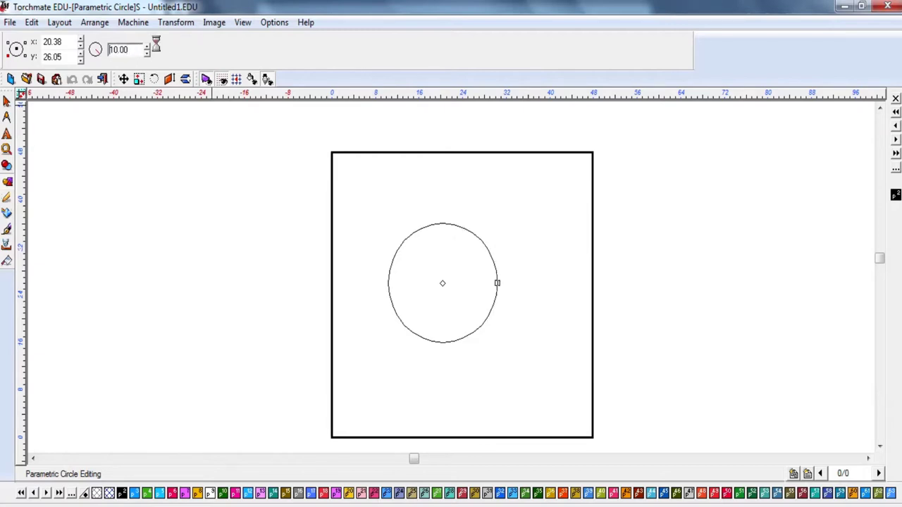
key(Escape)
Step: Select the circle and scale it proportionally to a width of 24 in
click(488, 252)
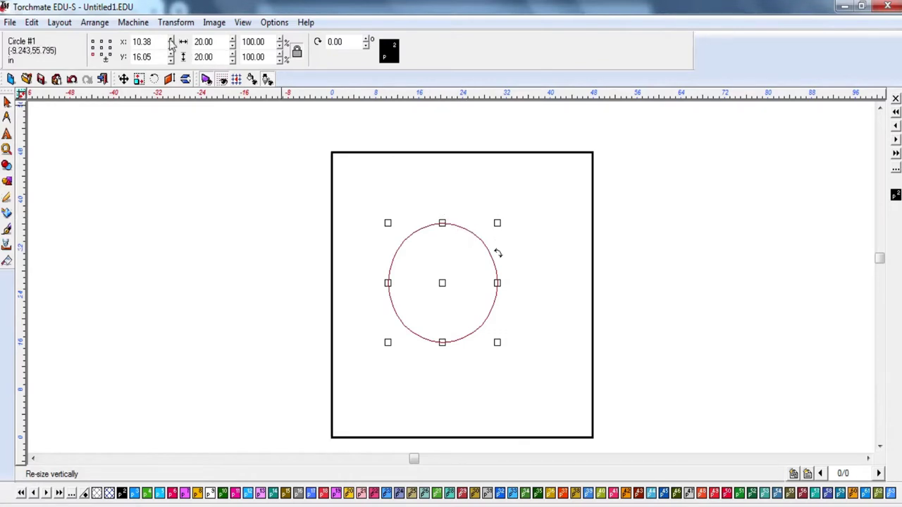
click(525, 266)
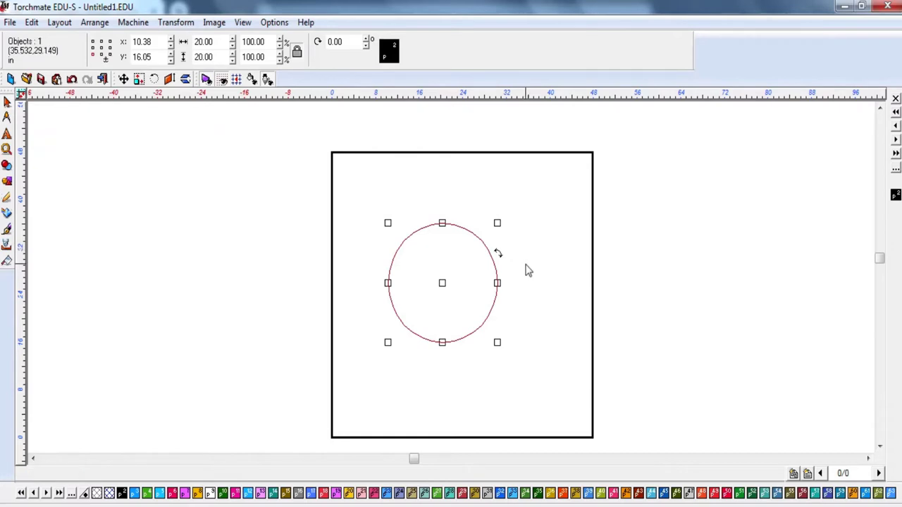
click(476, 235)
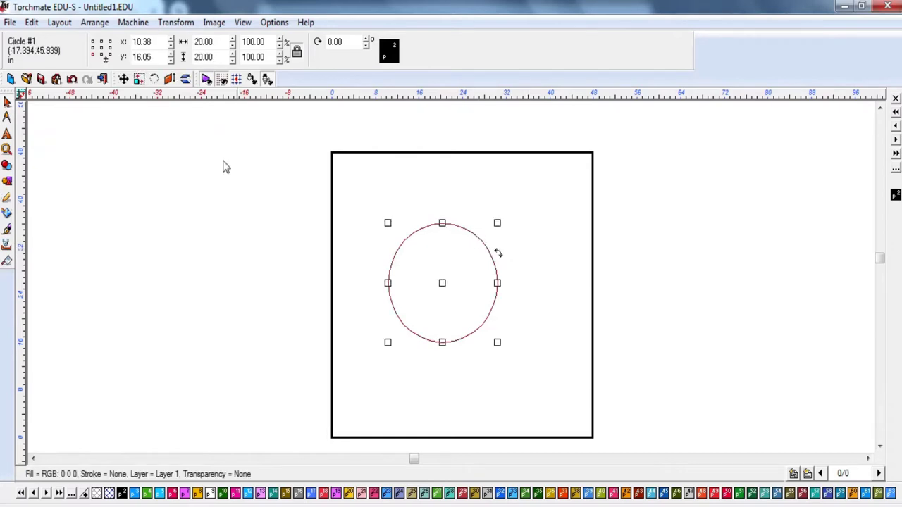
double_click(220, 42)
text(24)
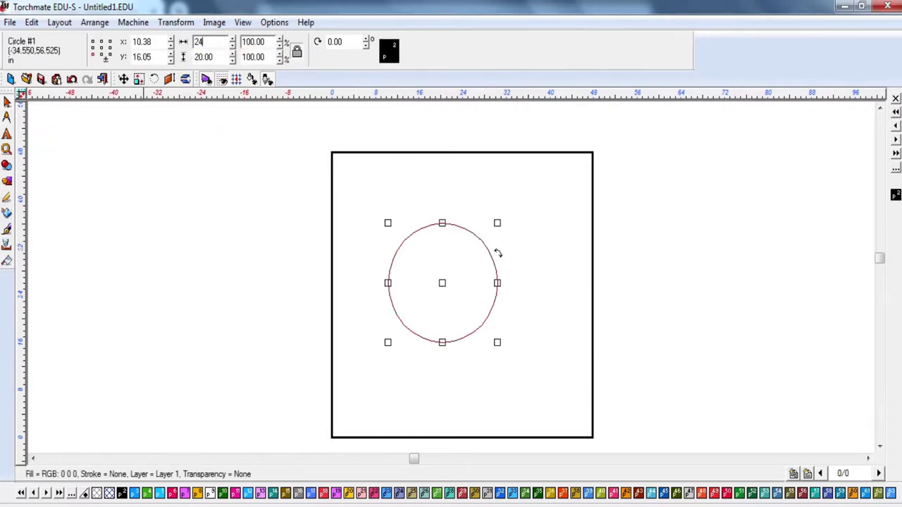
key(Return)
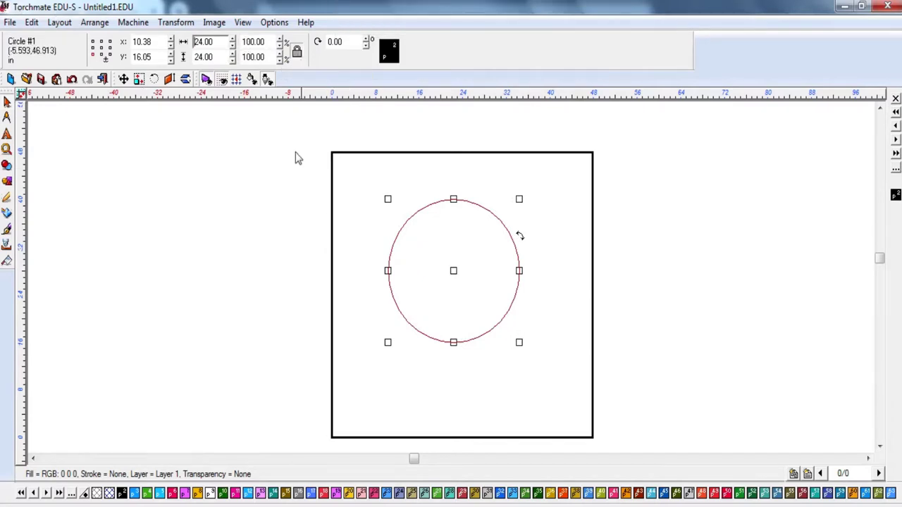
Step: Unlock the circle's proportions and set its height to 15 in to make it an oval
double_click(214, 59)
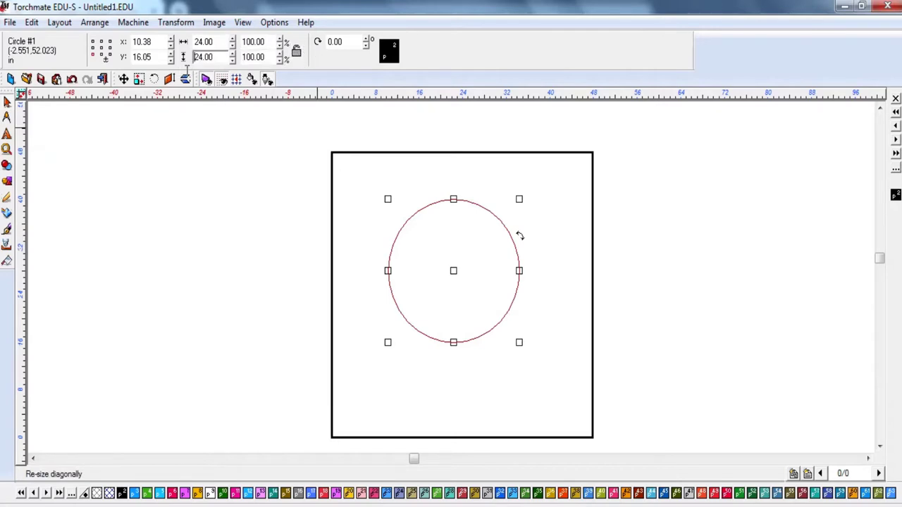
text(15)
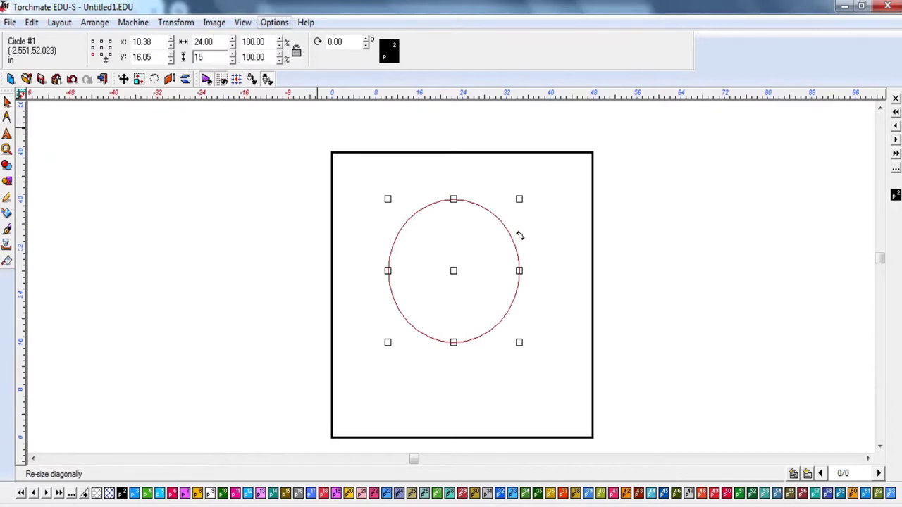
key(Return)
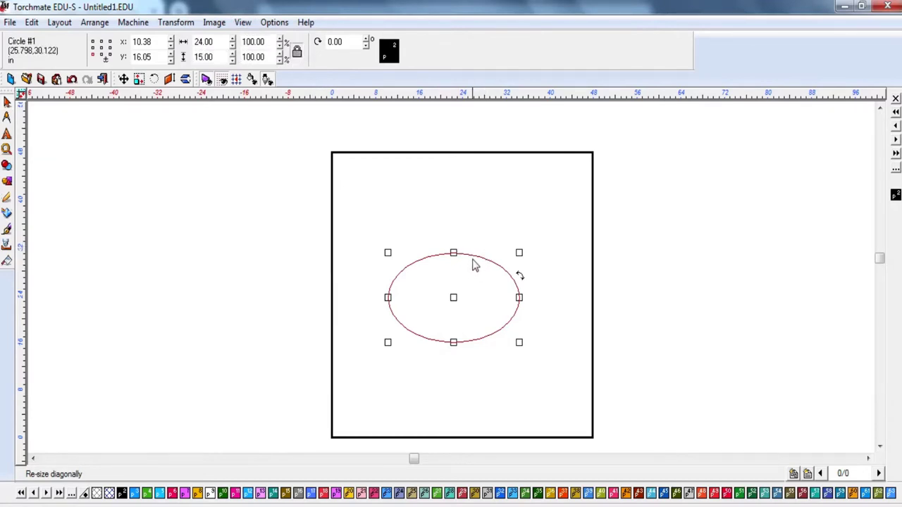
Step: Delete the 24 by 15 in oval from the material area
click(503, 372)
click(476, 339)
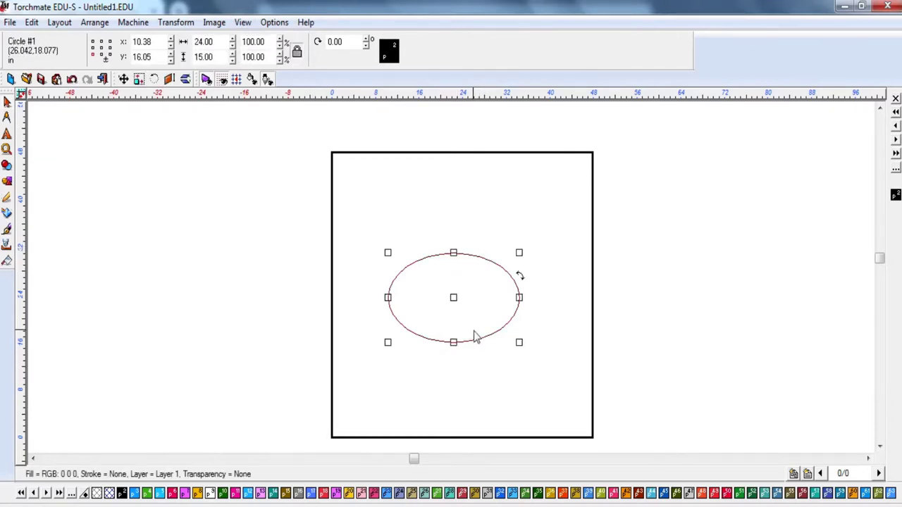
key(Delete)
Step: Draw a circle with a radius of about 9 in, centered near X 24.5, Y 21.9 in, and delete it
click(7, 181)
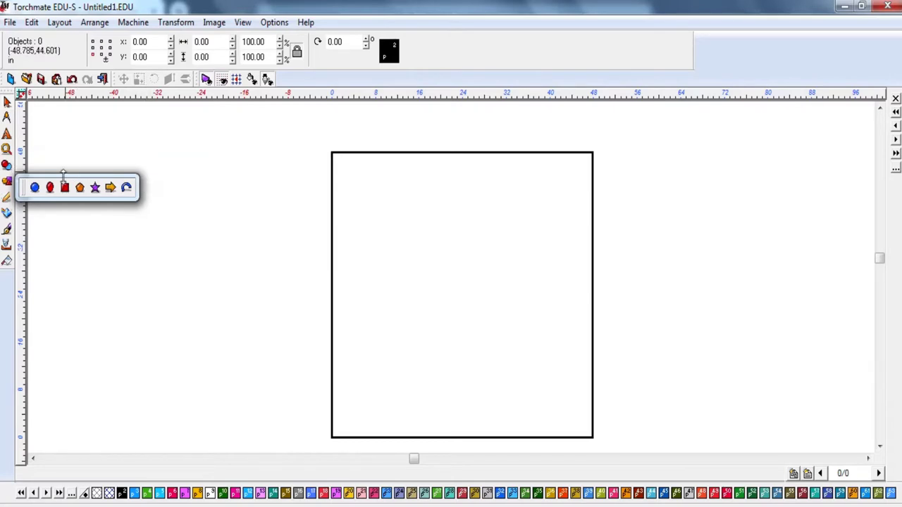
click(34, 187)
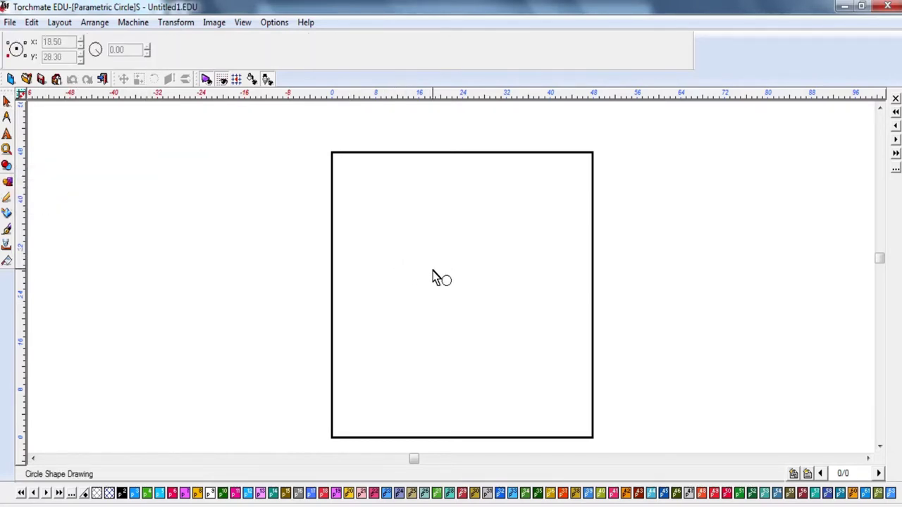
mouse_move(465, 308)
mouse_down()
mouse_move(503, 354)
mouse_move(499, 342)
mouse_up()
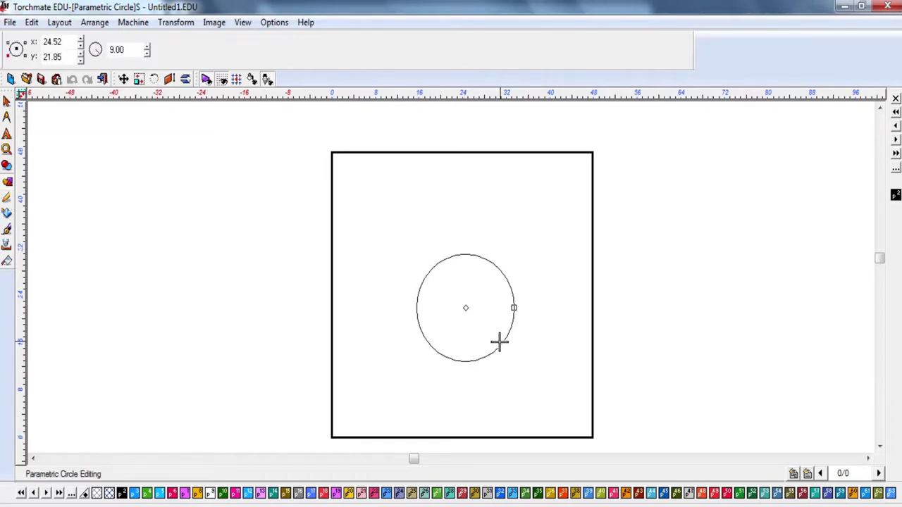
key(Escape)
Step: Draw a rectangle about 28.2 by 16.2 in with its lower-left corner near X 4.1, Y 20.2 in, and delete it
click(8, 182)
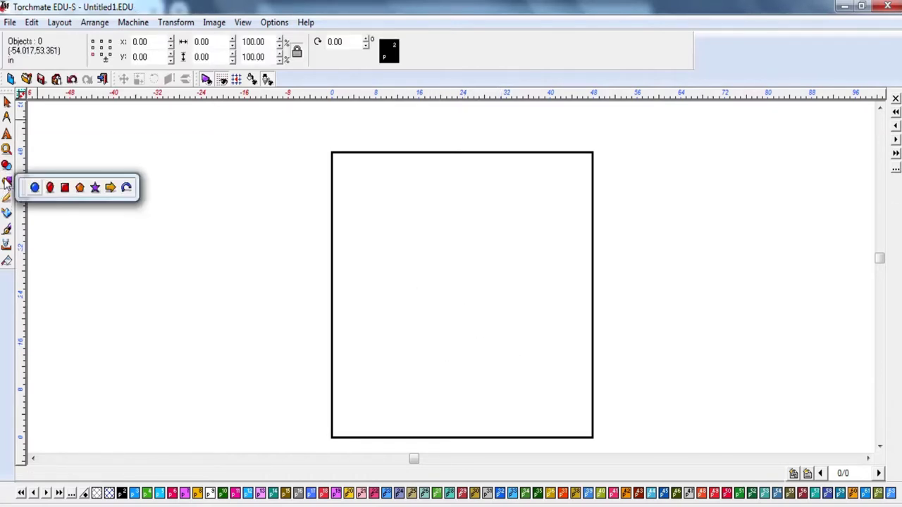
click(64, 187)
drag(353, 221, 507, 317)
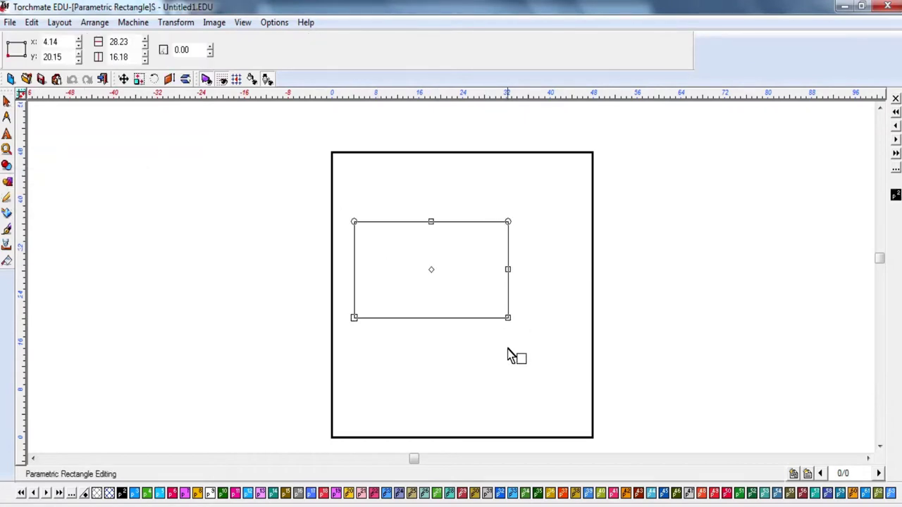
key(Escape)
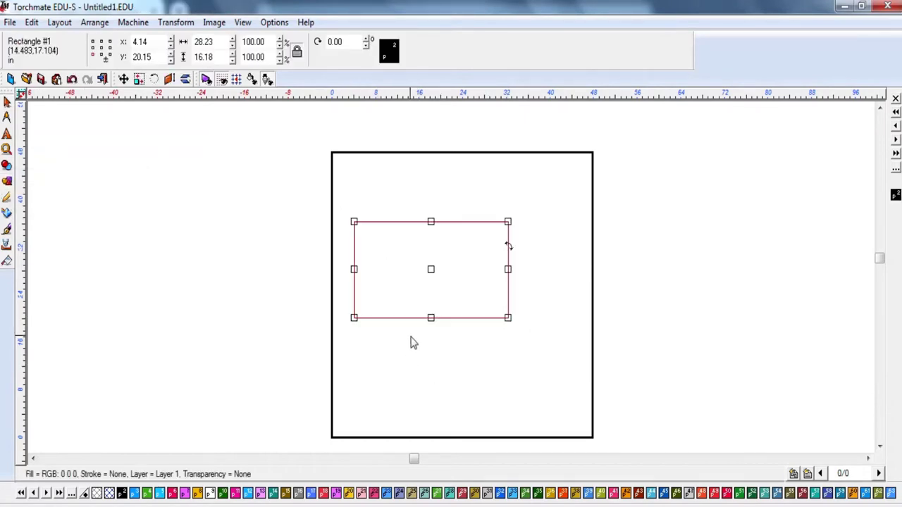
key(Delete)
Step: Draw a rectangle about 16.7 by 11.7 in with its lower-left corner near X 12.7, Y 23.7 in
click(7, 185)
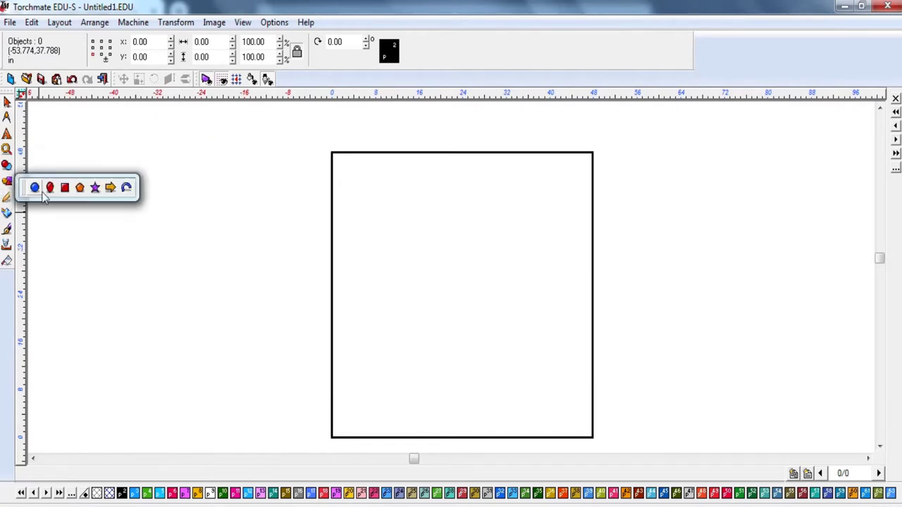
click(64, 188)
drag(400, 228, 491, 299)
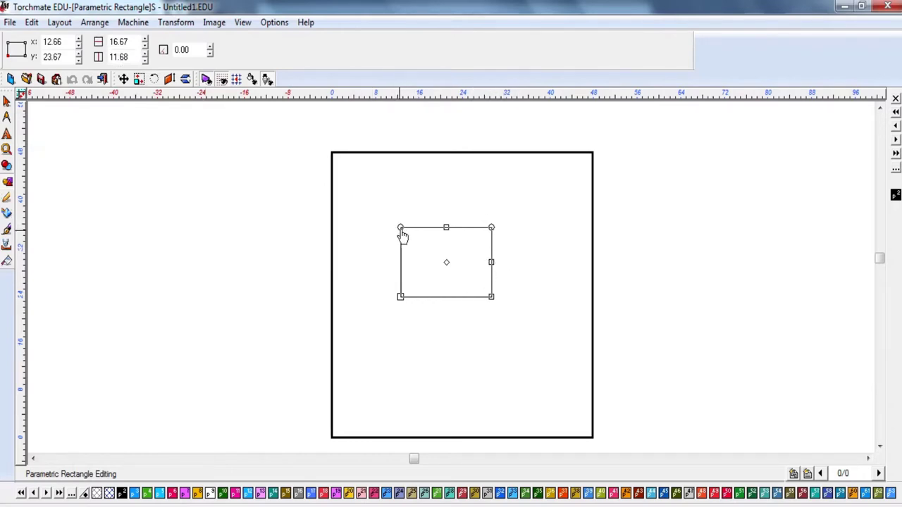
Step: Reshape the rectangle's corners into concave arcs and adjust their radius to about 1.19 in
mouse_move(401, 236)
mouse_down()
mouse_move(422, 258)
mouse_move(408, 246)
mouse_up()
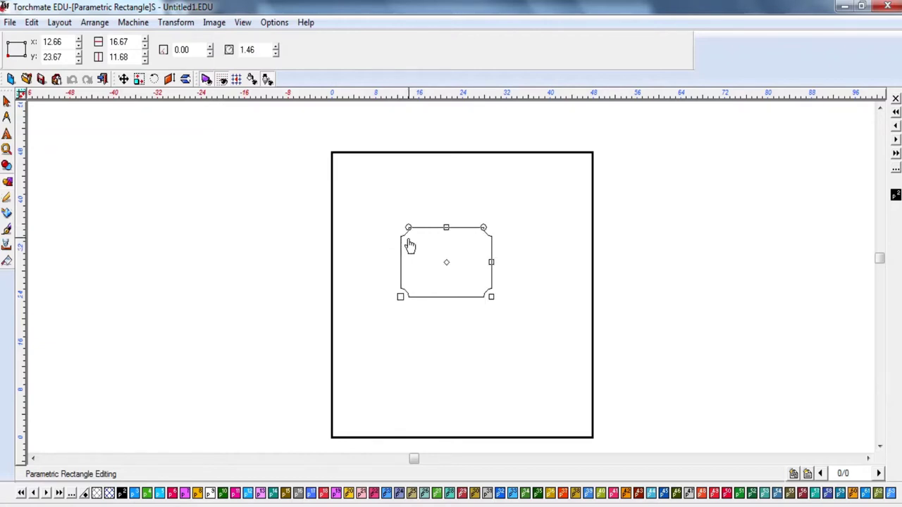
scroll(429, 250, up, 3)
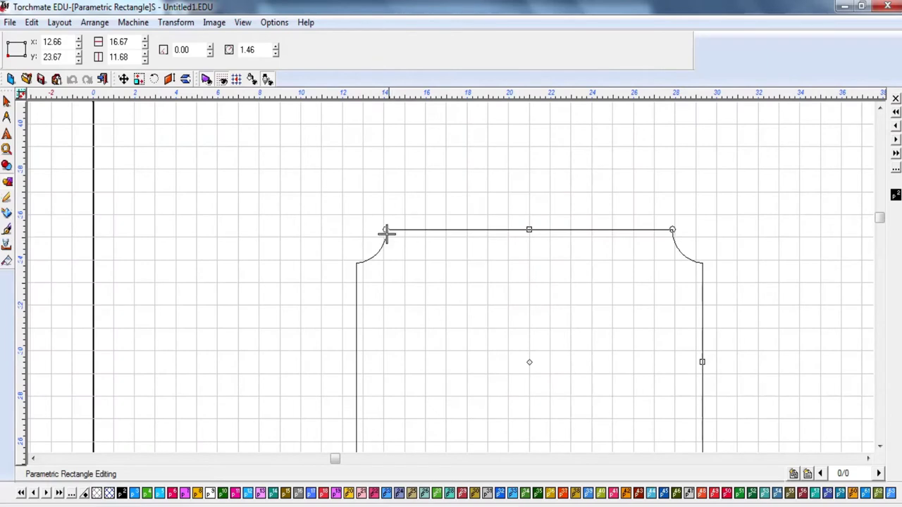
drag(386, 235, 384, 256)
scroll(444, 312, down, 3)
scroll(458, 289, up, 2)
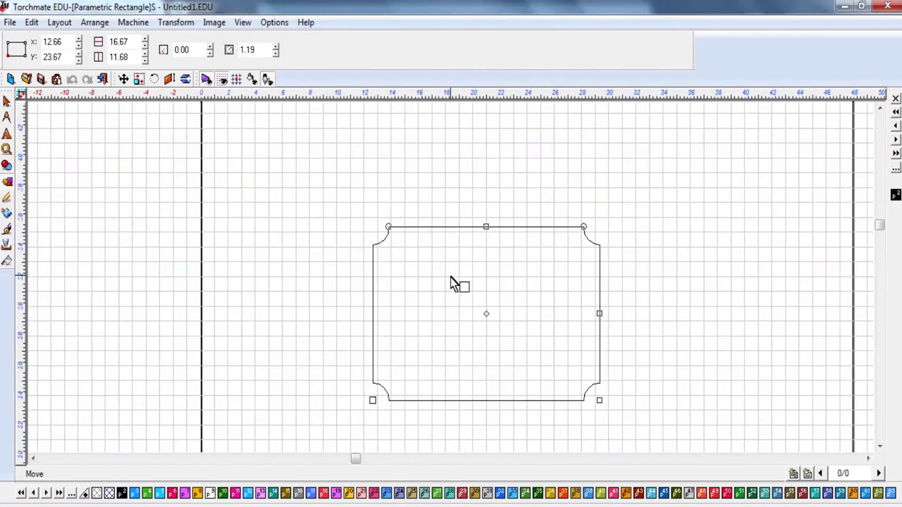
Step: Finish editing the rectangle with concave corners and delete it from the material area
key(Escape)
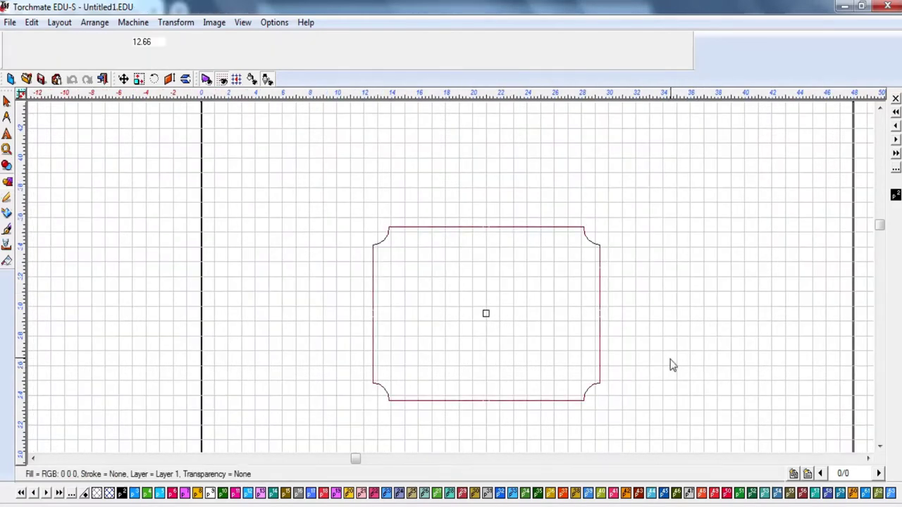
scroll(449, 284, down, 2)
scroll(451, 280, up, 1)
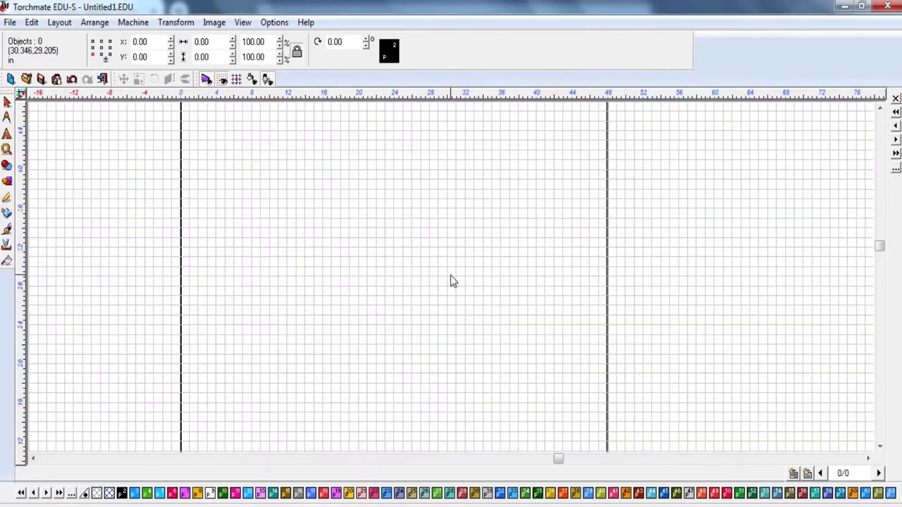
scroll(453, 284, down, 1)
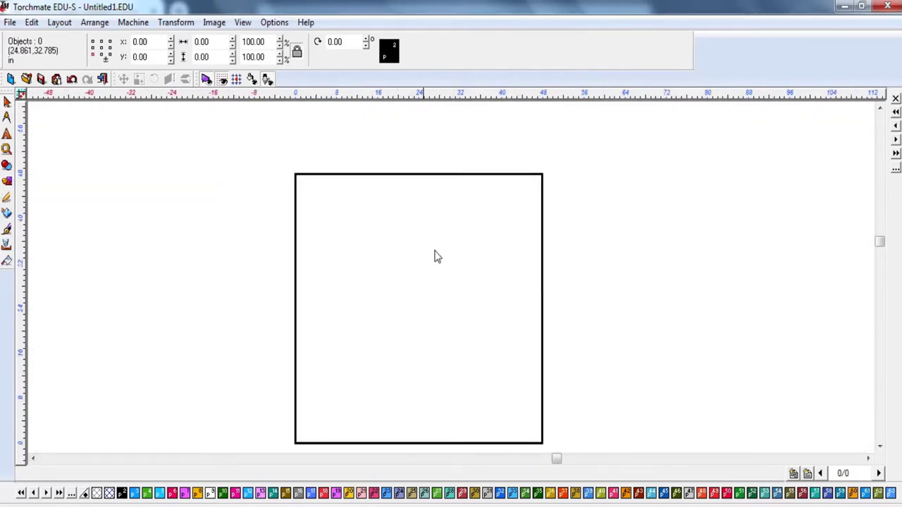
Step: Draw a circle with a radius of about 11.1 in, centered near X 24.9, Y 20.2 in, and deselect it
click(7, 181)
click(32, 187)
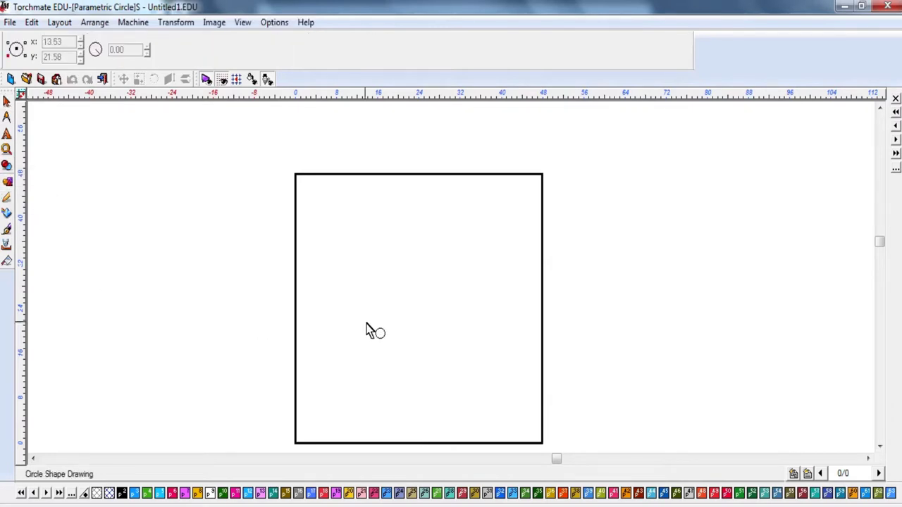
drag(387, 318, 517, 416)
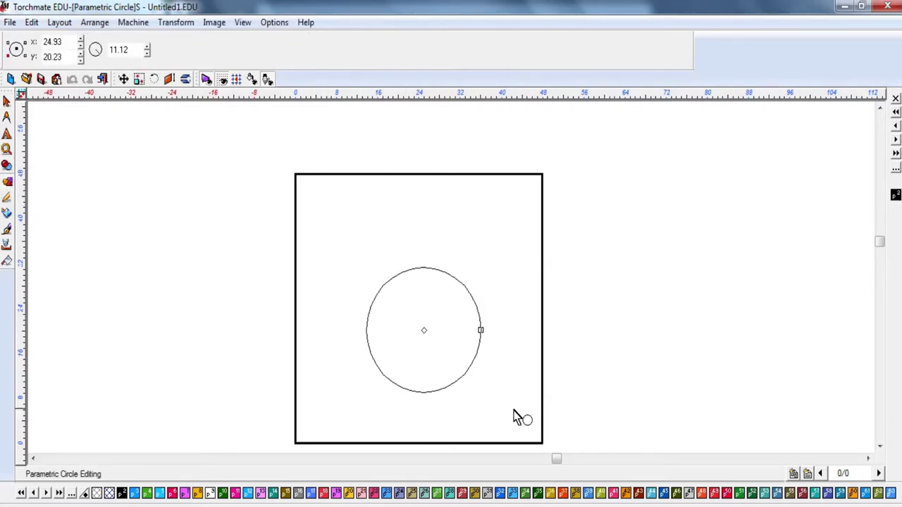
key(Escape)
click(436, 238)
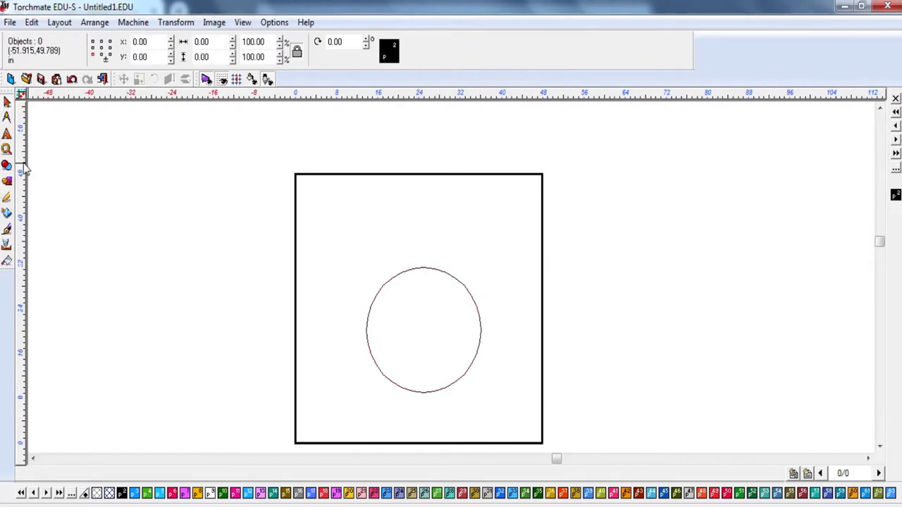
Step: Draw a second, overlapping circle with a radius of about 6.9 in, centered near X 16.4, Y 28.2 in
click(7, 182)
click(46, 188)
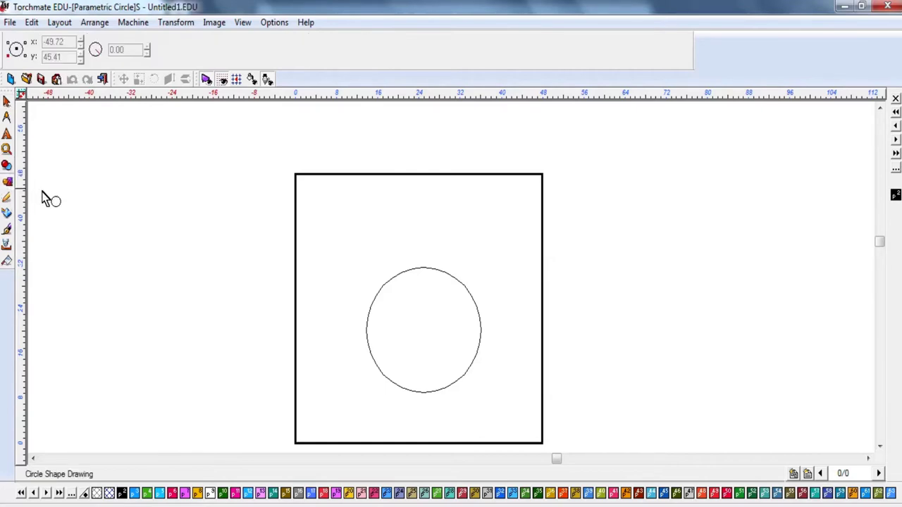
drag(357, 261, 410, 301)
key(space)
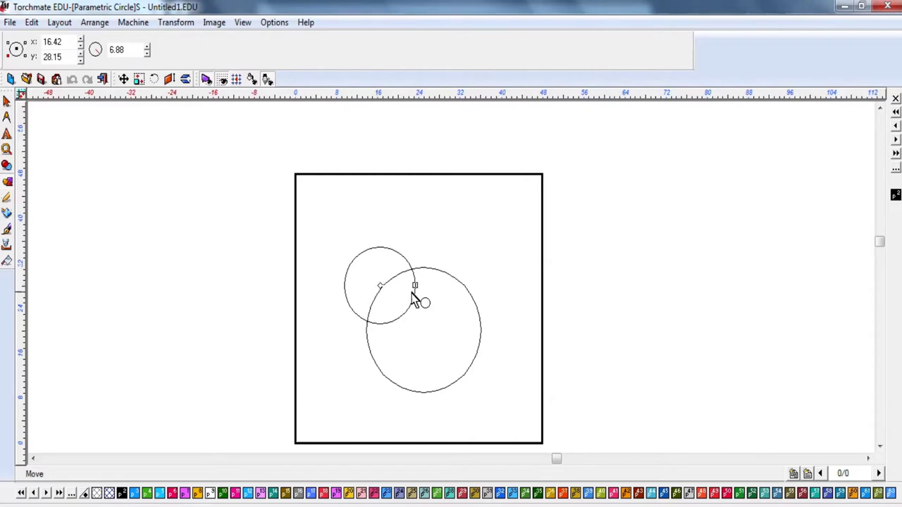
Step: Scale the larger circle proportionally to a width of 24 in
click(465, 290)
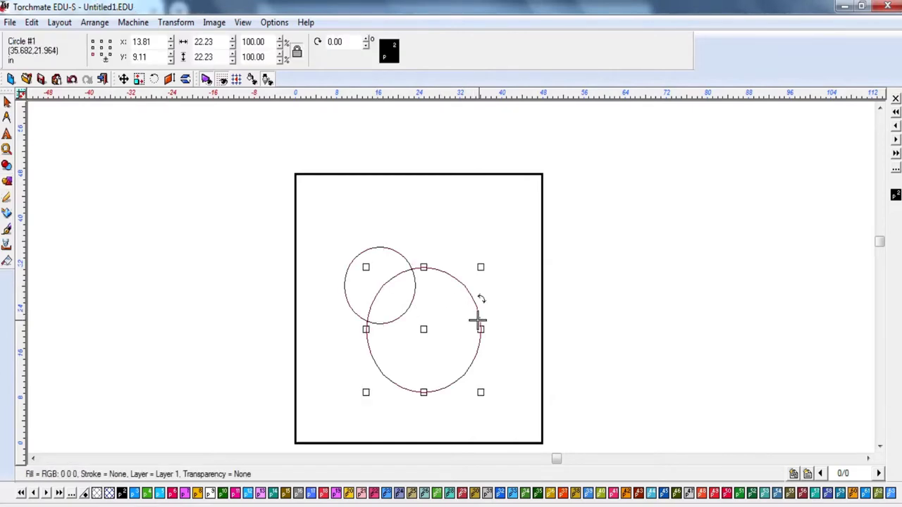
click(223, 42)
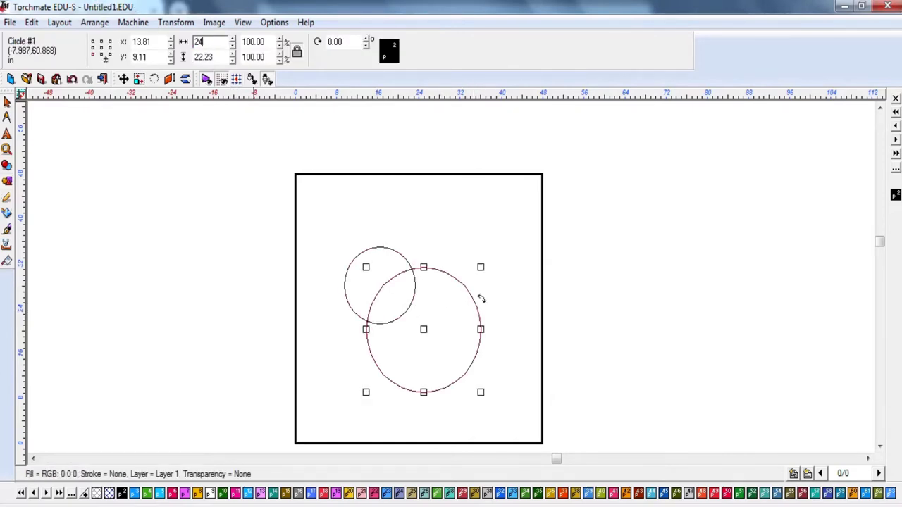
text(24)
key(Return)
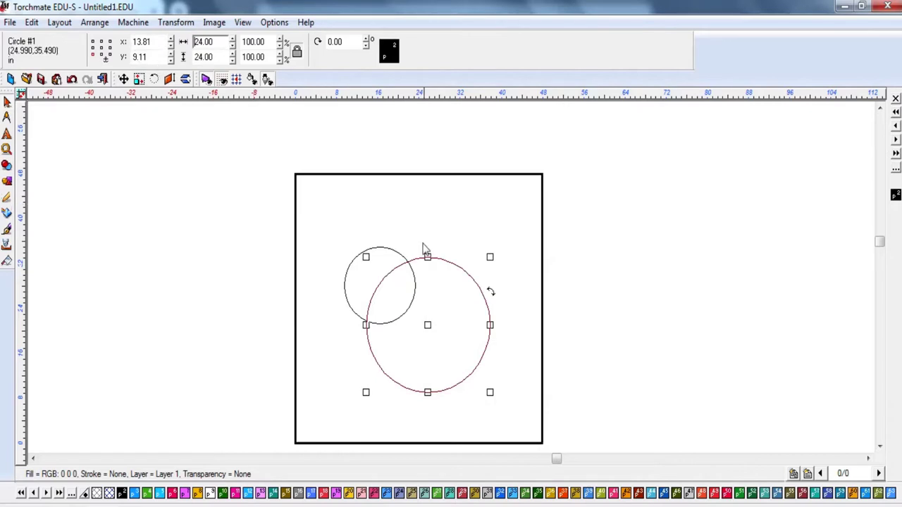
Step: Scale the smaller circle proportionally to a width of 10 in, and change its width to 13 in
click(393, 252)
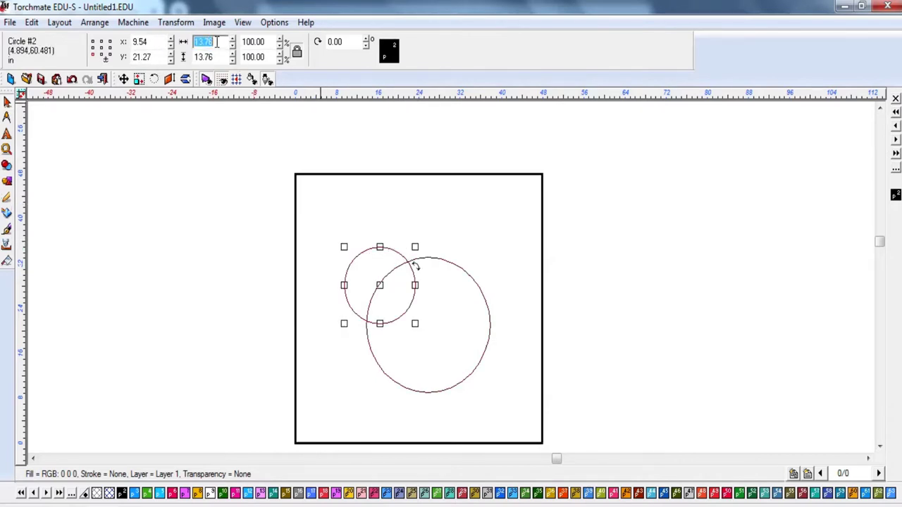
text(10)
key(Return)
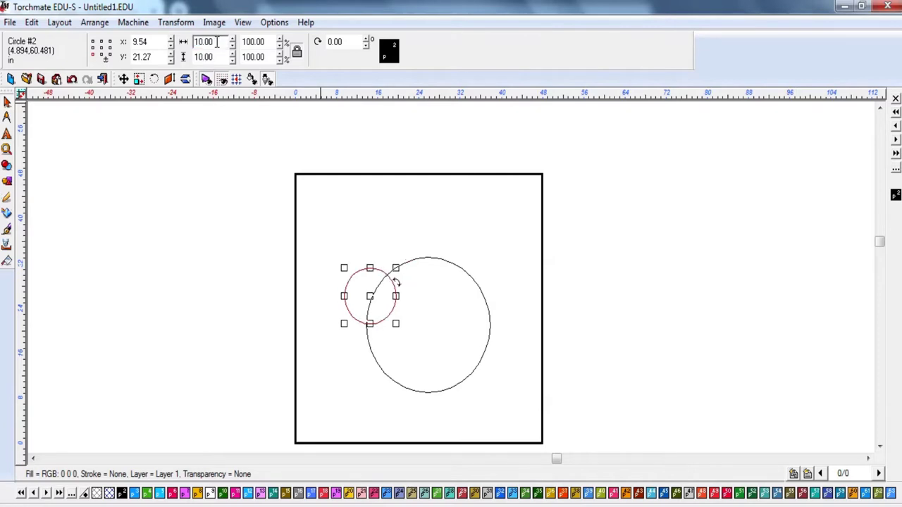
double_click(205, 41)
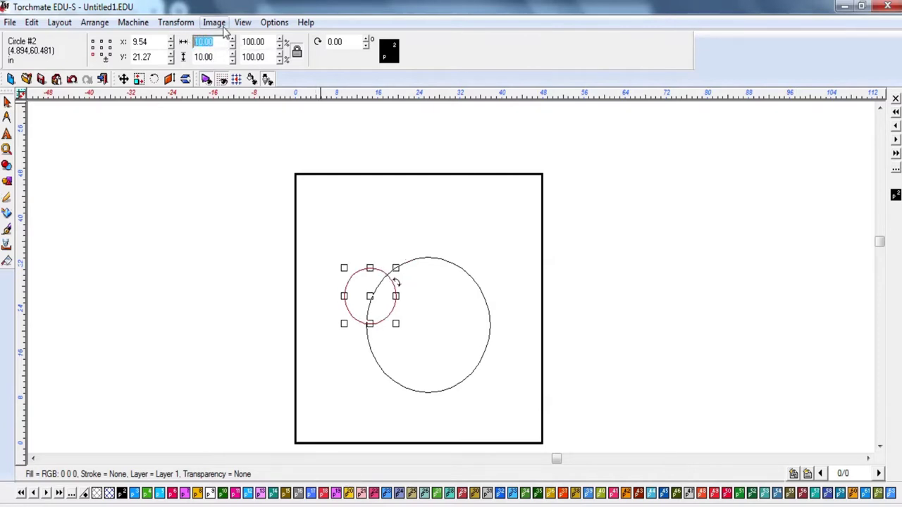
text(13)
key(Return)
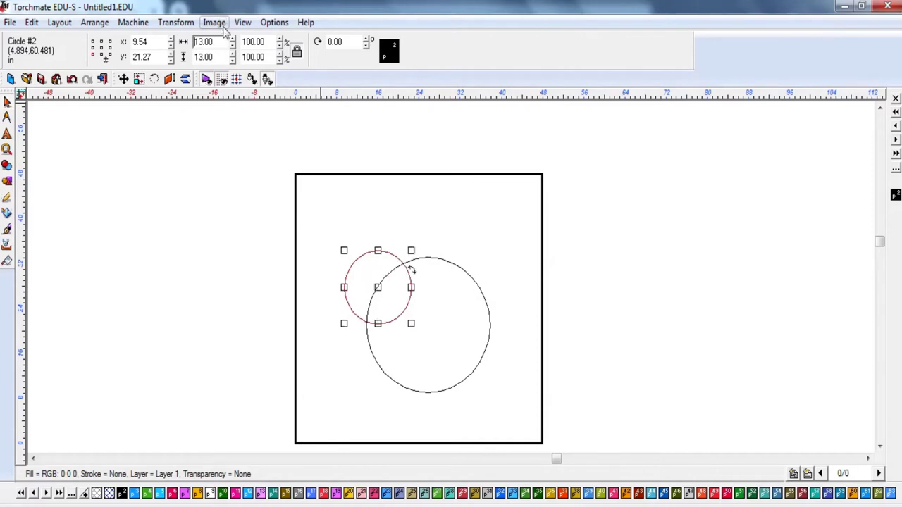
Step: Move the smaller circle up to about X 9.9, Y 25.5 in, still overlapping the larger circle, and select the larger circle
drag(378, 288, 379, 265)
click(479, 286)
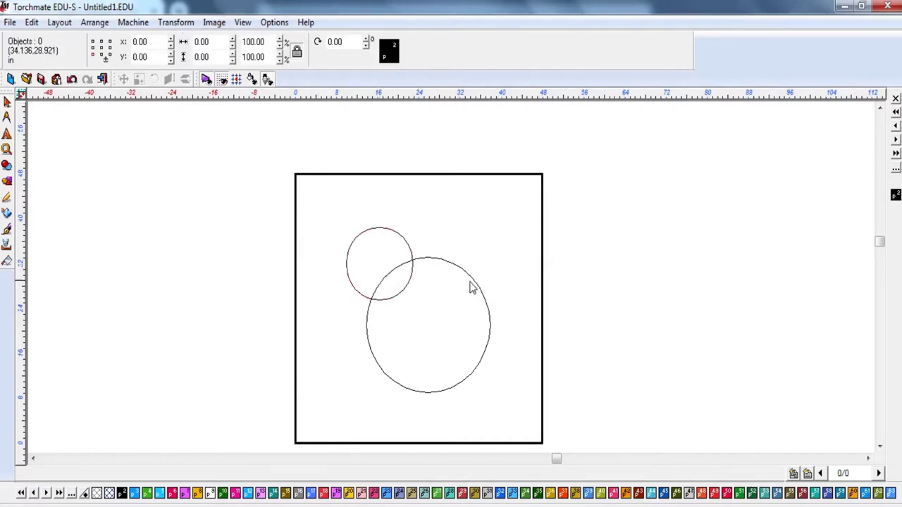
click(438, 261)
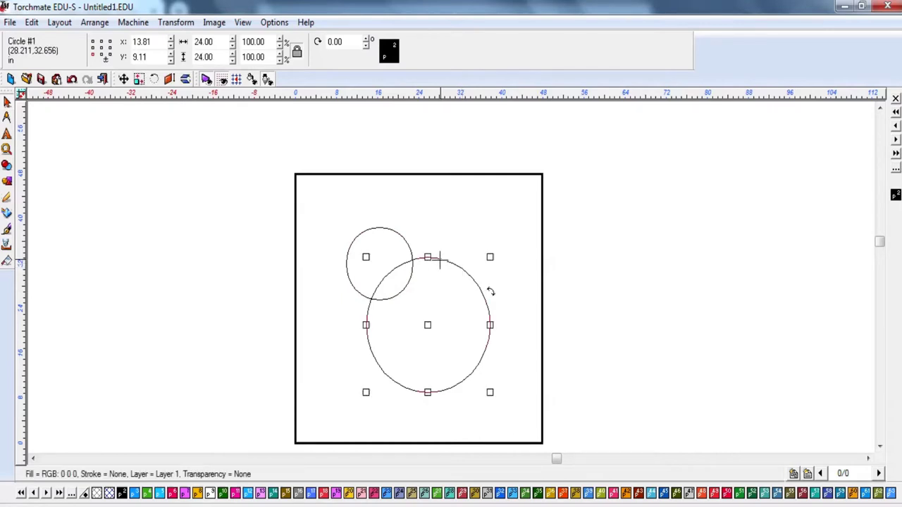
Step: Look up the Duplicate command and duplicate the 13 in circle
click(407, 281)
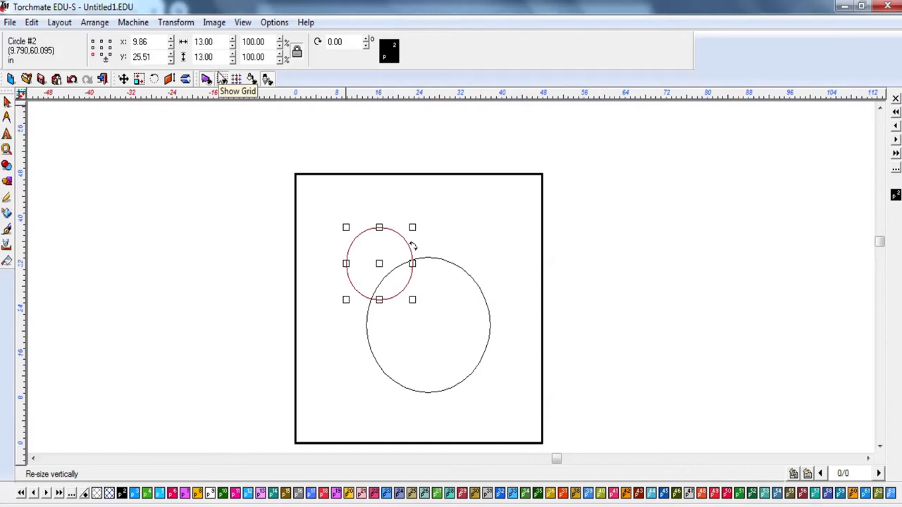
click(93, 23)
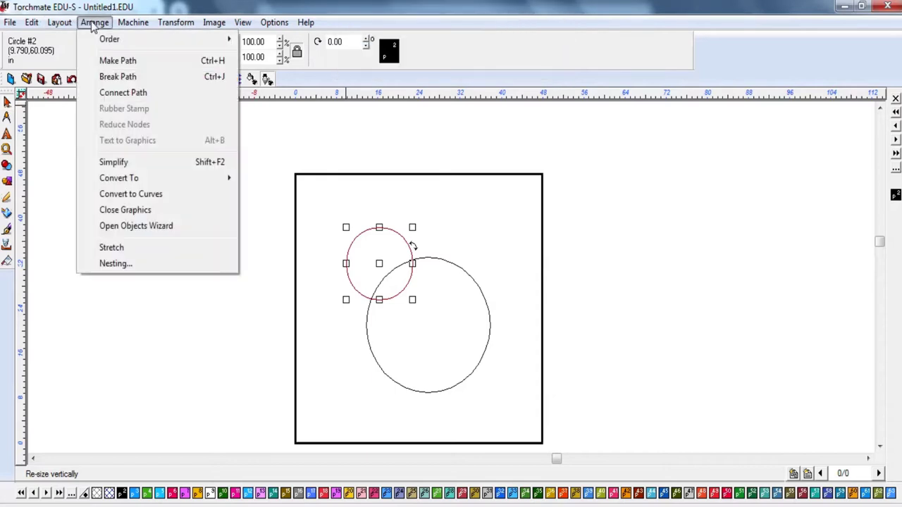
mouse_move(57, 25)
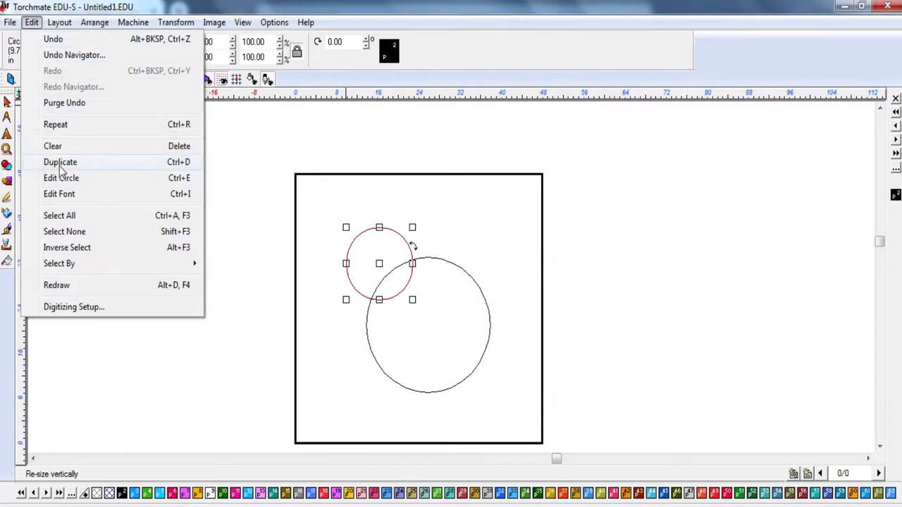
click(515, 259)
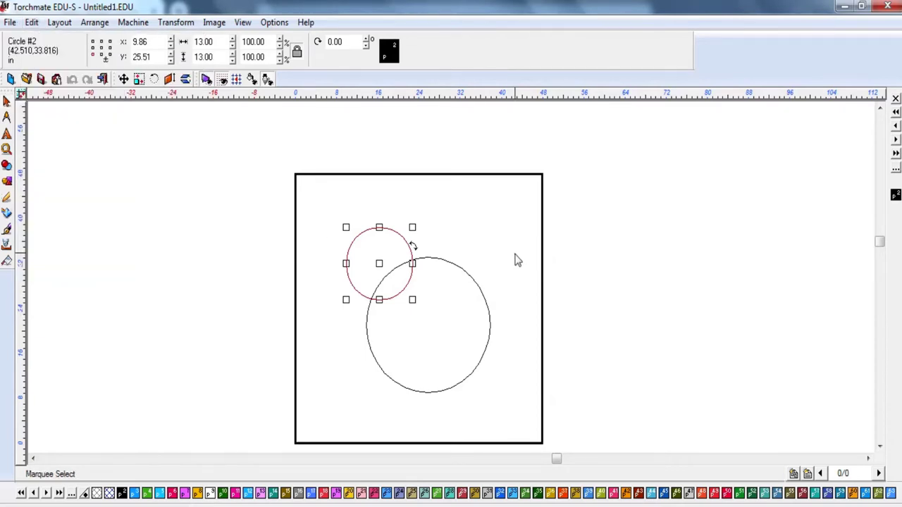
click(511, 259)
click(405, 238)
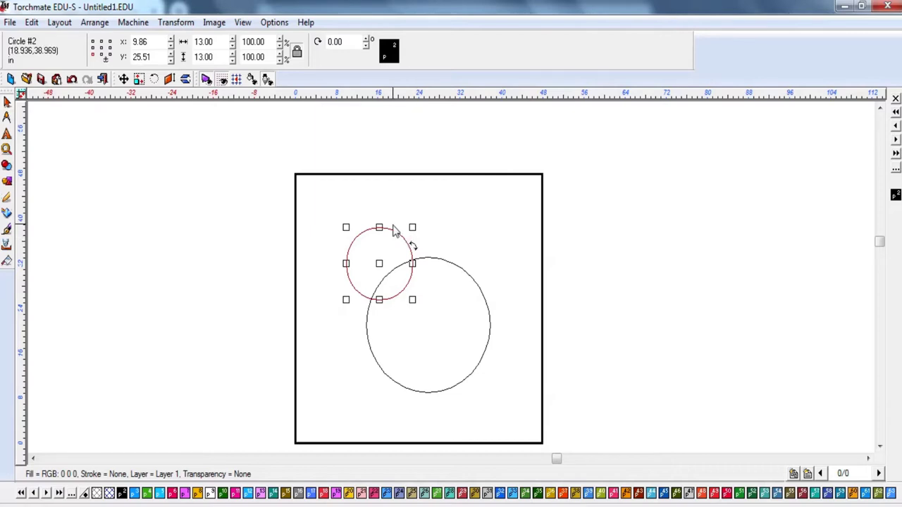
key(ctrl+d)
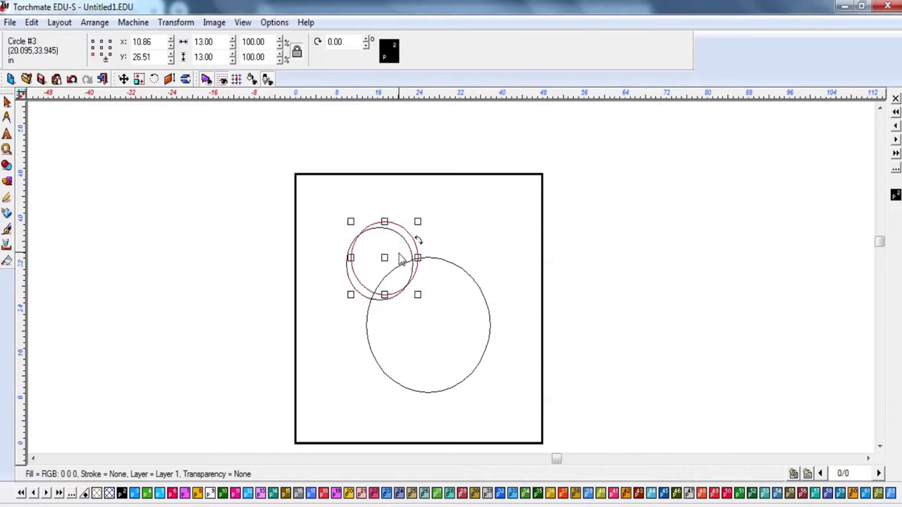
Step: Move the duplicated 13 in circle to about X 32.5, Y 24.5 in, overlapping the larger circle's other side, and select the larger circle
drag(386, 257, 498, 268)
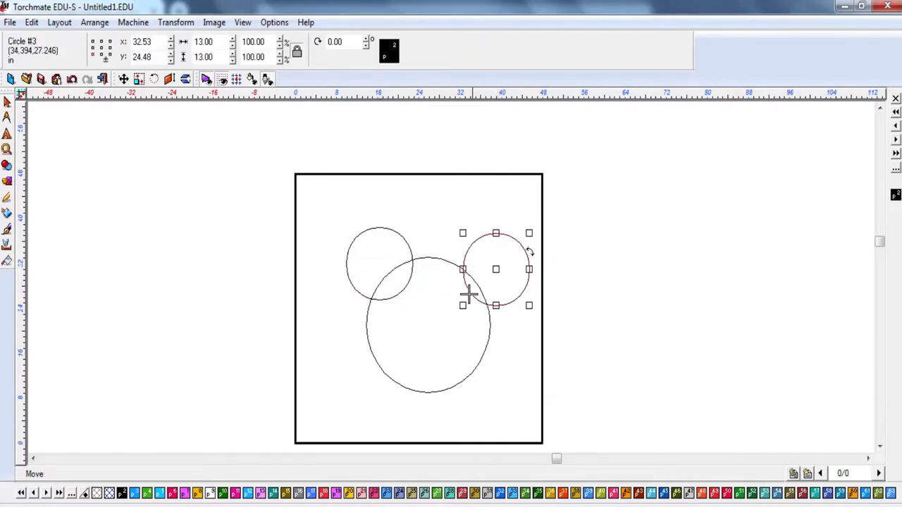
click(475, 360)
click(479, 359)
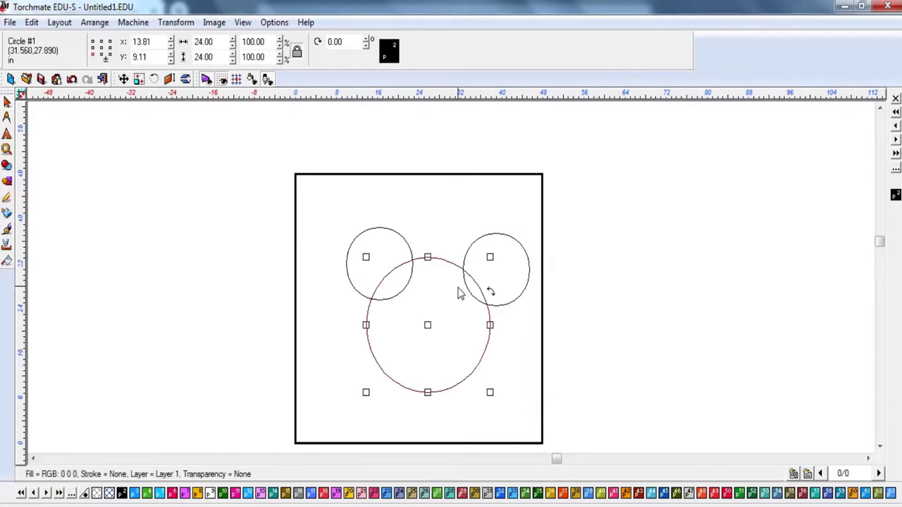
Step: Turn on Snap to Grid for placing objects on the material
scroll(458, 294, up, 3)
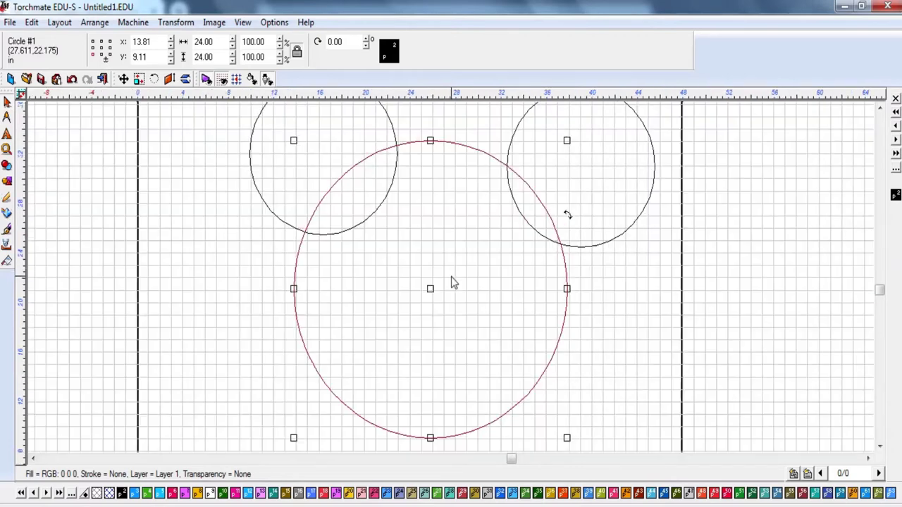
click(275, 23)
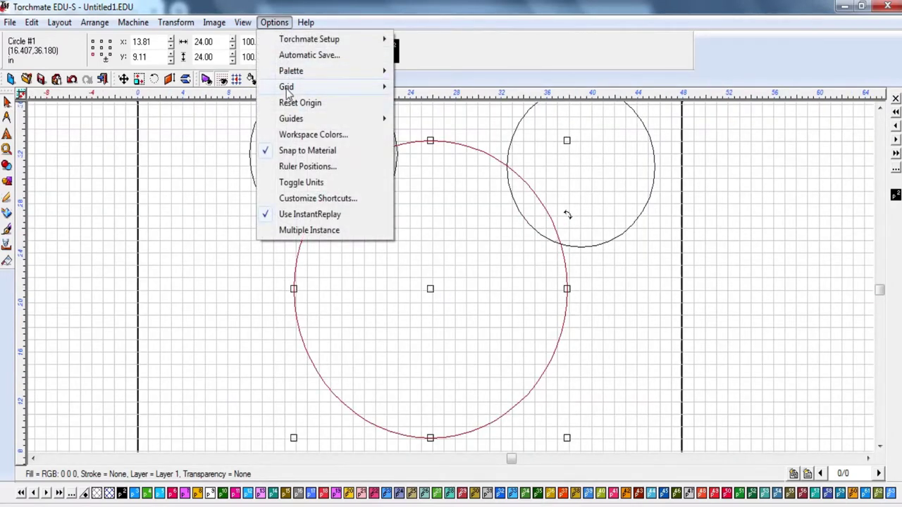
mouse_move(288, 89)
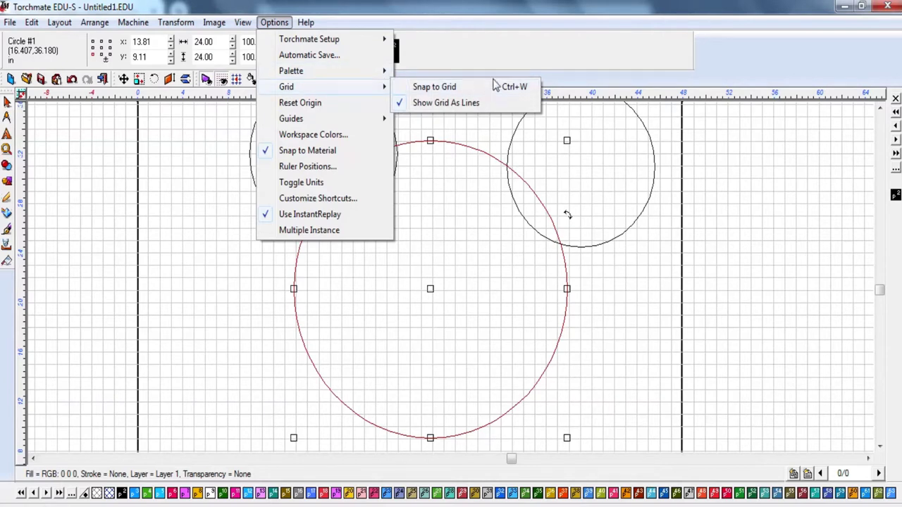
click(434, 87)
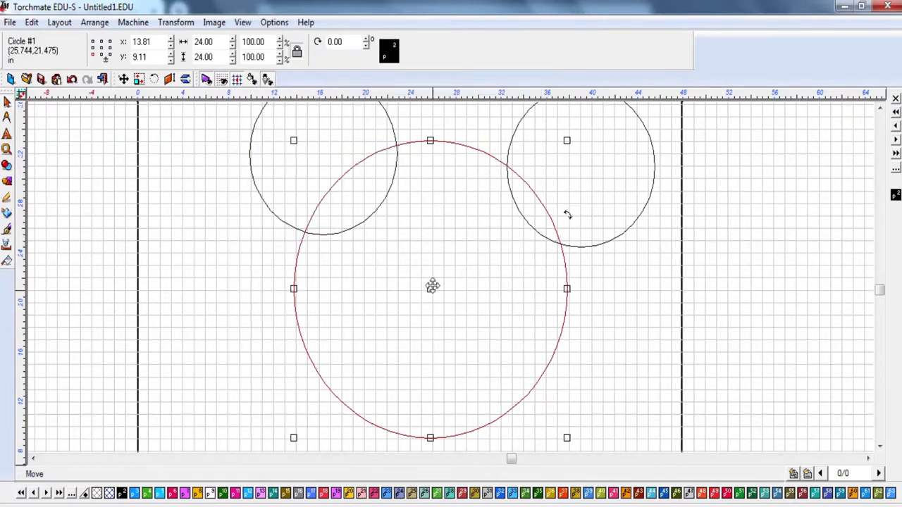
Step: Move the larger circle by its center, snapping it to X 12, Y 8 in so it is centered across the material's width
drag(431, 291, 427, 295)
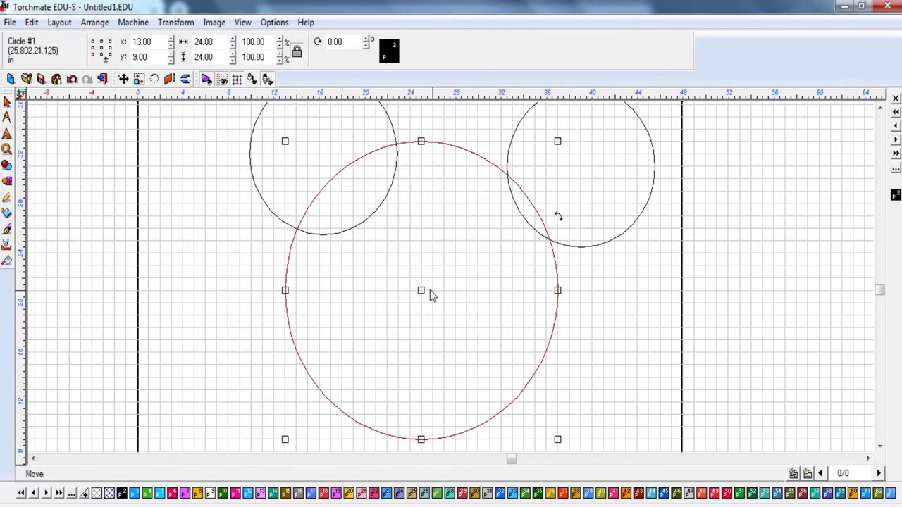
drag(420, 290, 394, 315)
scroll(427, 304, up, 2)
scroll(453, 284, down, 2)
scroll(454, 282, down, 1)
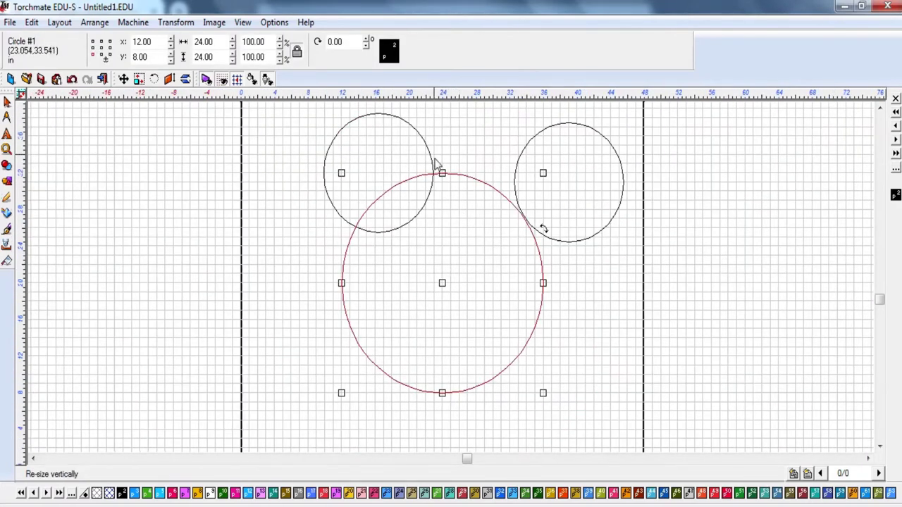
Step: Set the grid size to 2 in width and 2 in height in the general preferences
click(275, 23)
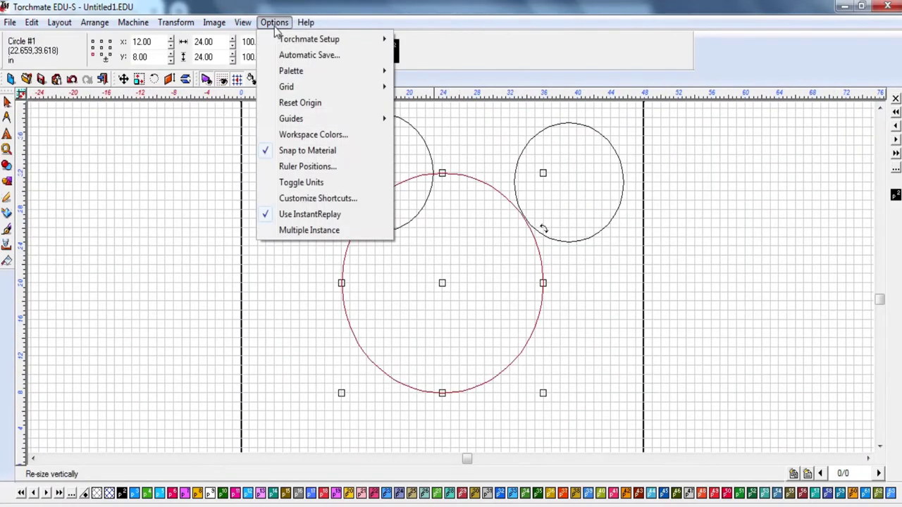
mouse_move(288, 46)
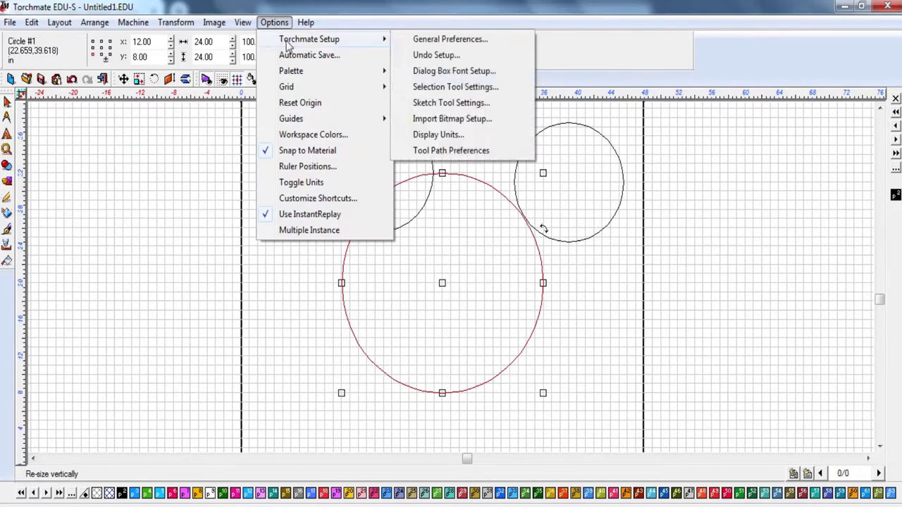
click(429, 40)
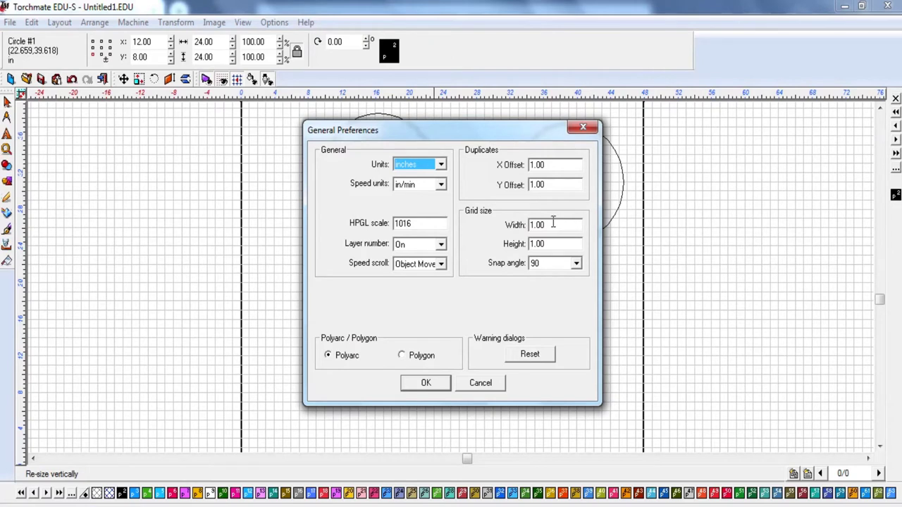
drag(553, 224, 516, 220)
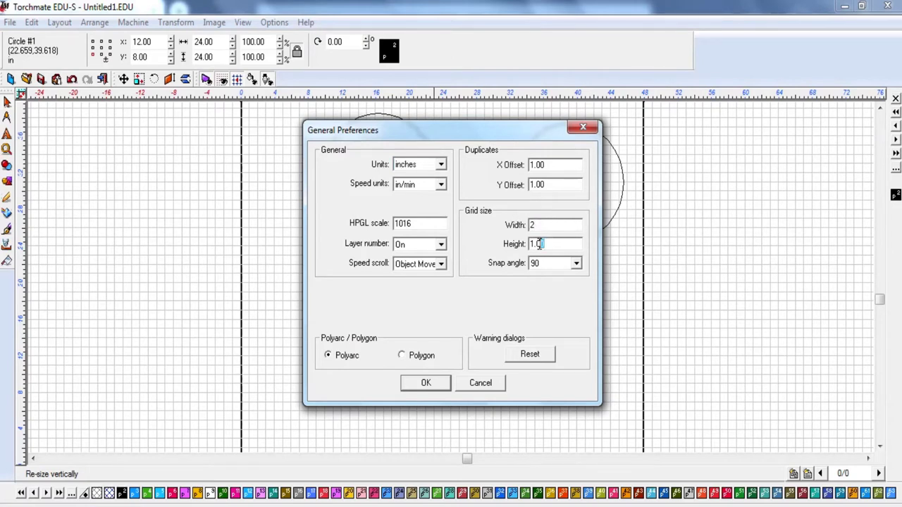
text(2)
click(426, 384)
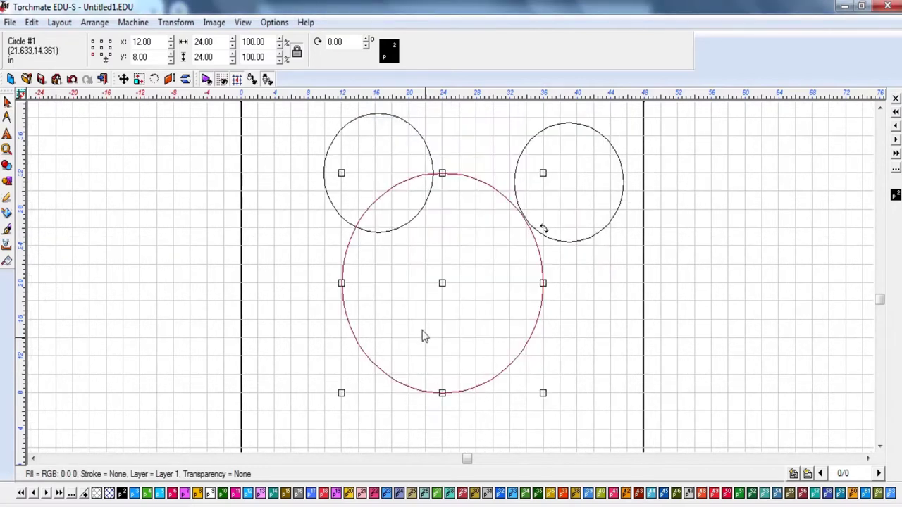
Step: Move the left small circle by its center, snapping it to X 5.5, Y 25.5 in
click(556, 311)
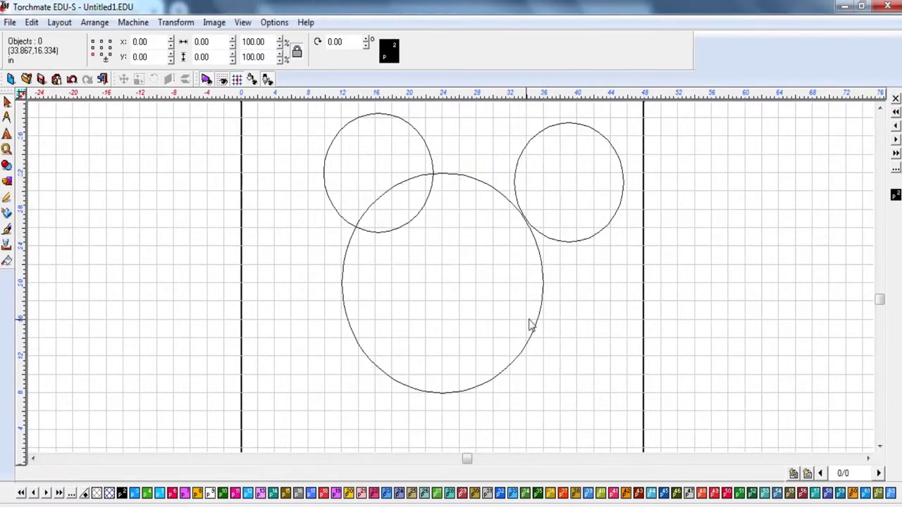
click(534, 326)
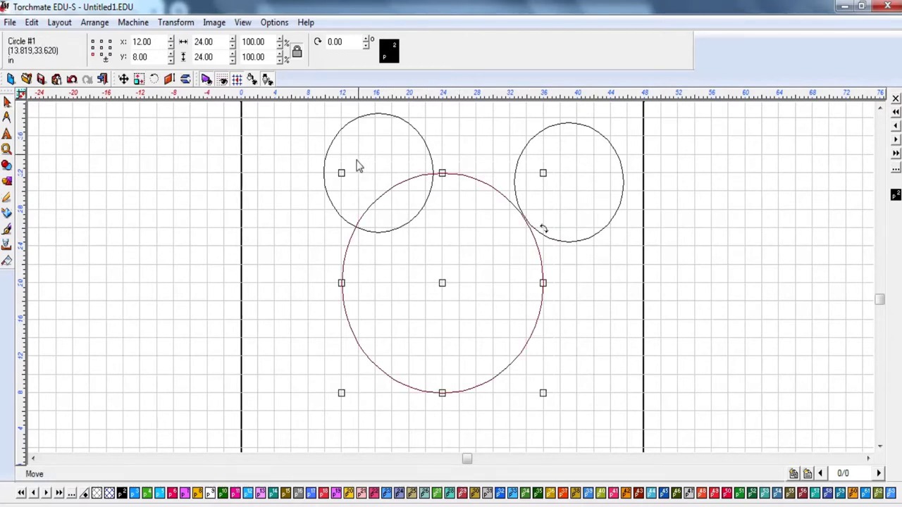
click(428, 154)
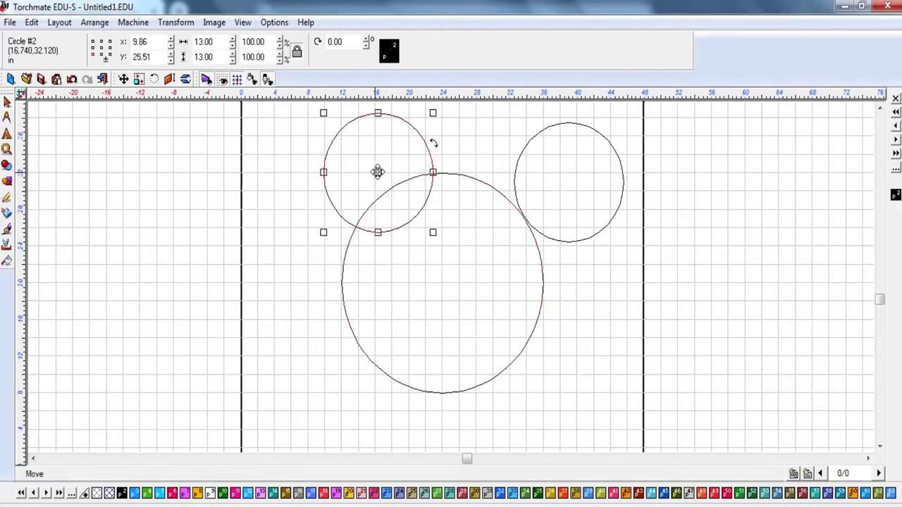
drag(377, 172, 366, 188)
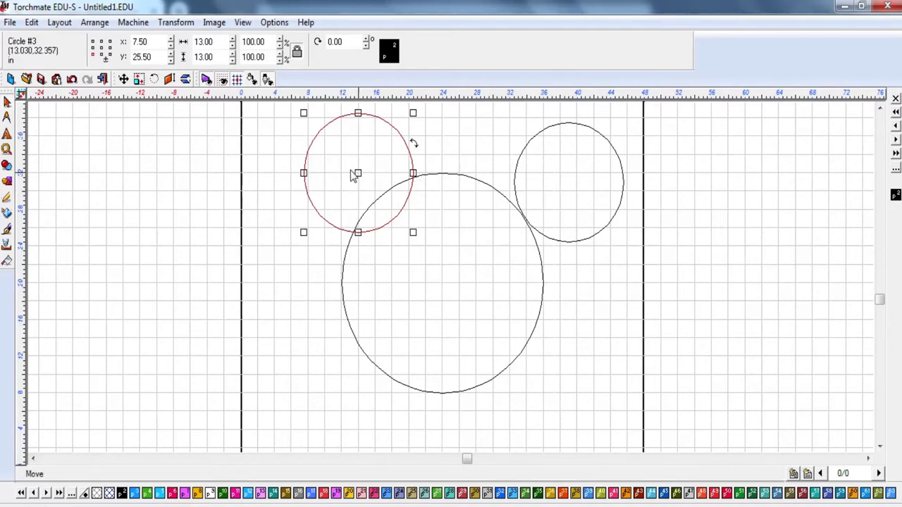
drag(356, 173, 341, 173)
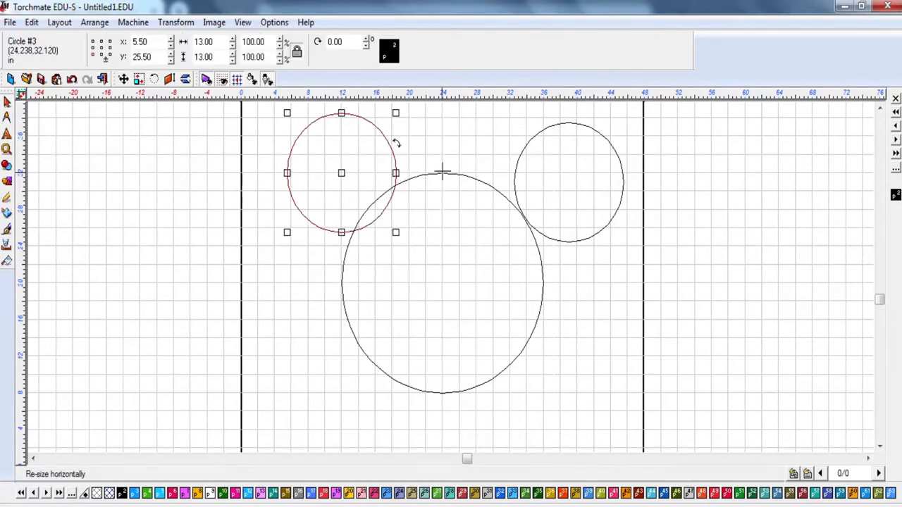
Step: Move the right small circle by its center, snapping it to X 29.5, Y 25.5 in to mirror the left one, and deselect it
click(594, 141)
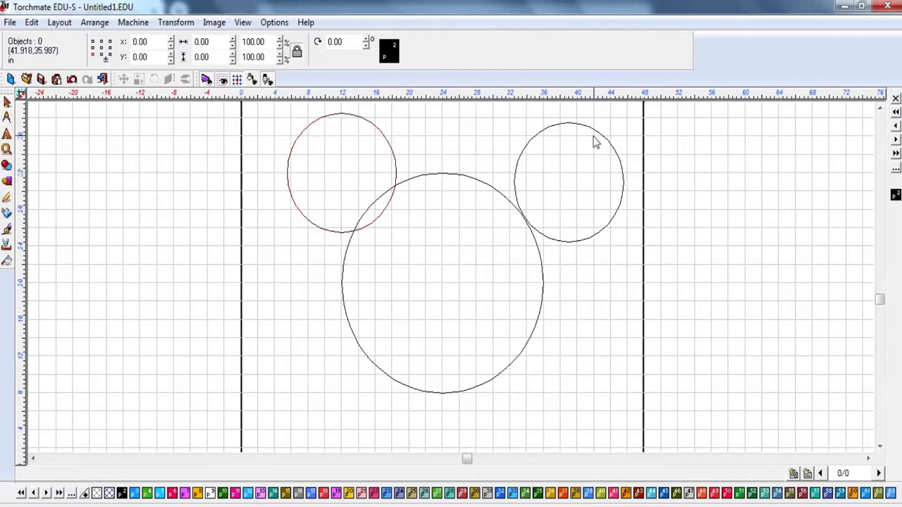
click(593, 131)
mouse_move(570, 181)
mouse_down()
mouse_move(545, 285)
mouse_move(540, 178)
mouse_move(447, 176)
mouse_move(540, 179)
mouse_up()
click(602, 350)
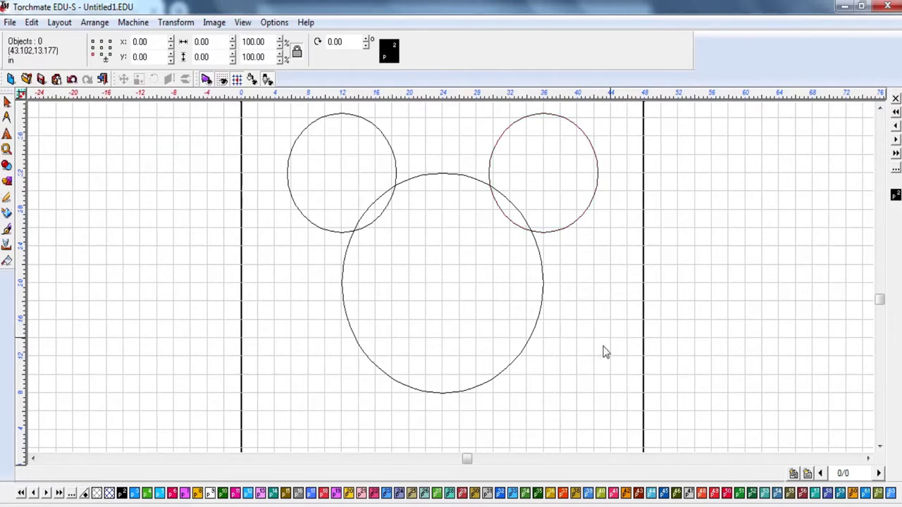
Step: Draw an 8 by 12 in rectangle from the material's lower edge up into the larger circle, and delete it
scroll(454, 283, down, 2)
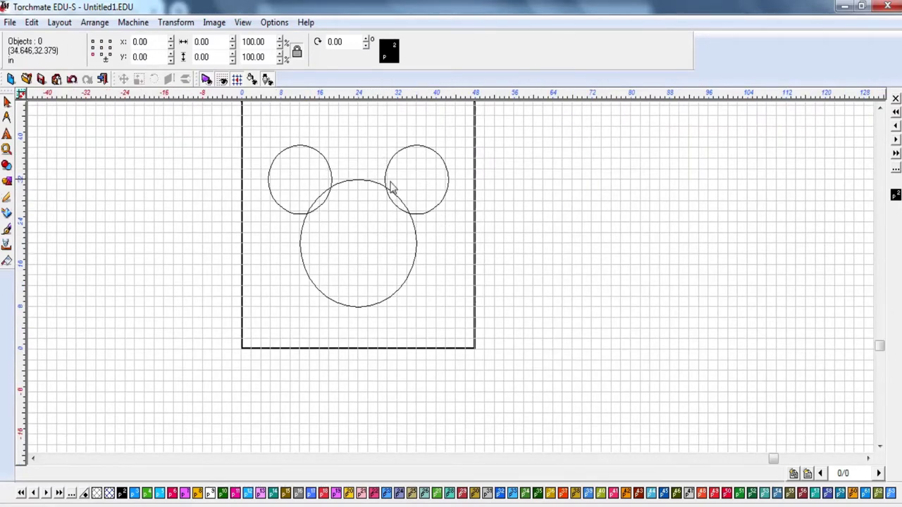
click(6, 181)
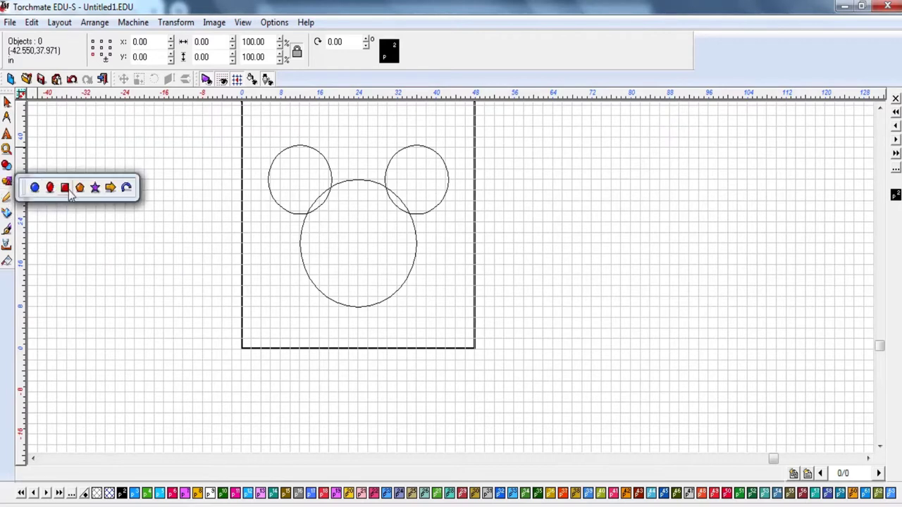
click(65, 187)
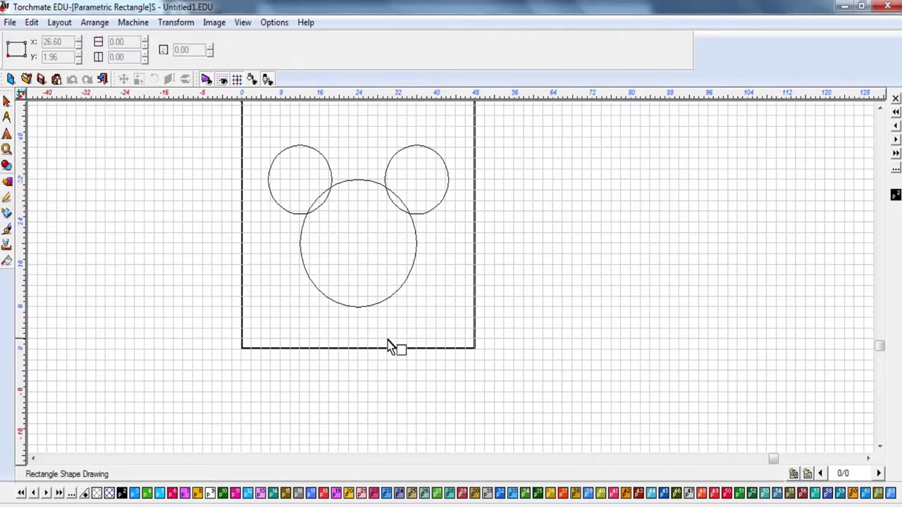
drag(339, 285, 376, 349)
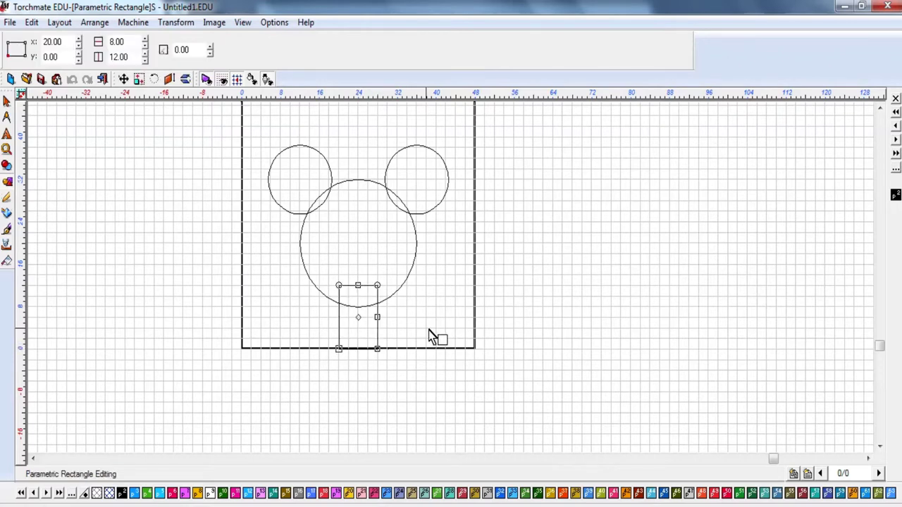
click(6, 101)
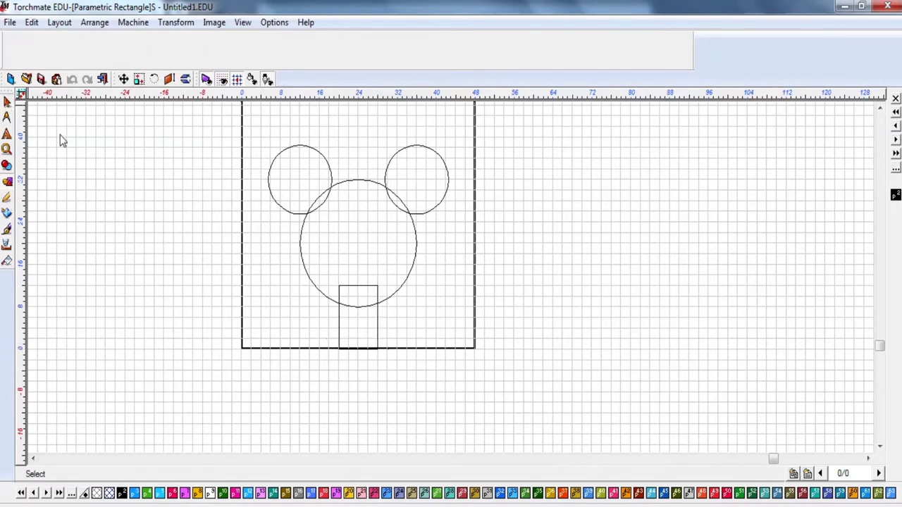
click(366, 295)
key(Delete)
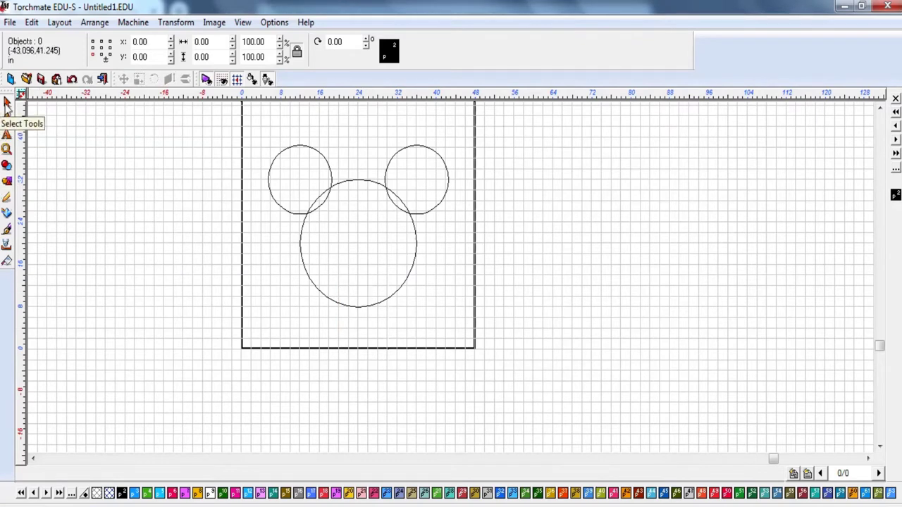
Step: Try selecting the larger circle on its own and all three circles together with a selection window, and clear the selection
click(359, 305)
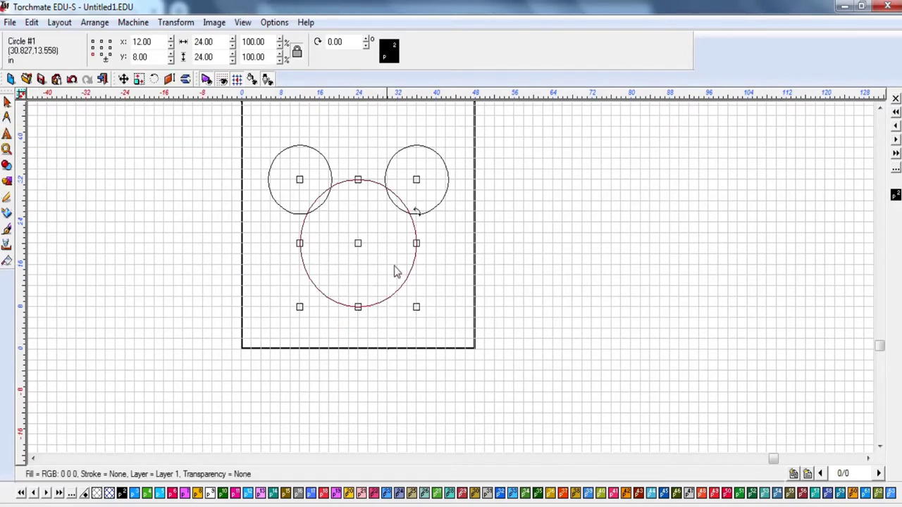
click(466, 137)
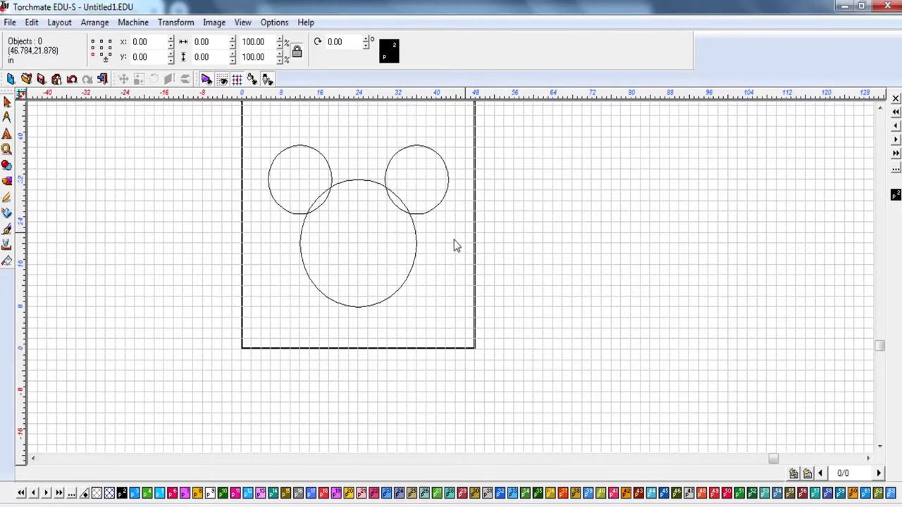
click(409, 264)
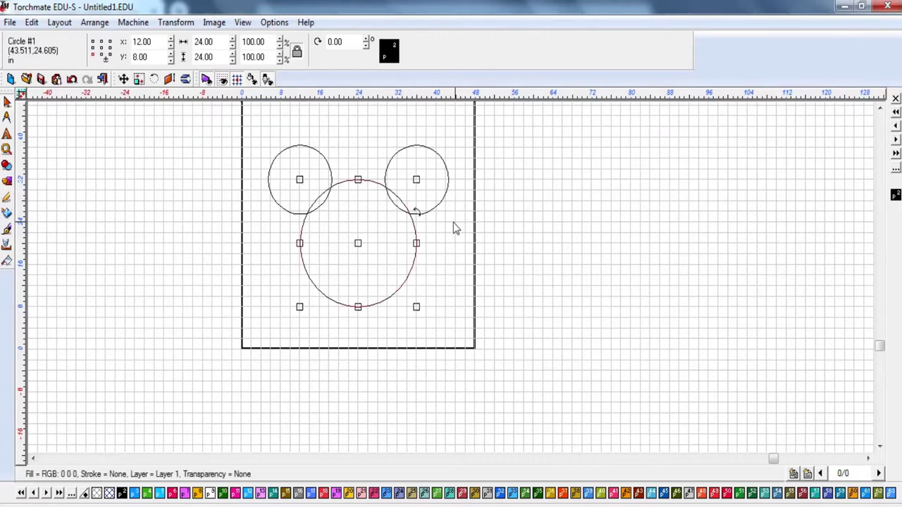
click(462, 141)
drag(465, 123, 244, 341)
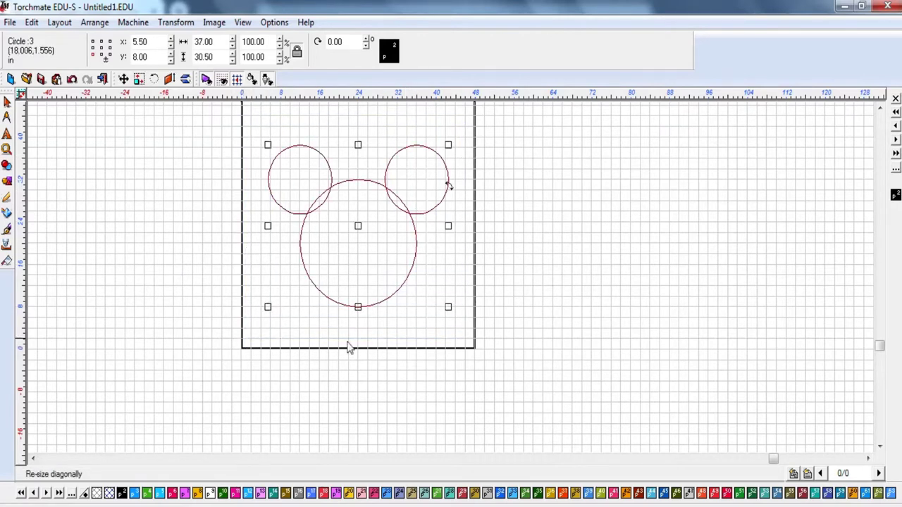
click(499, 257)
Step: Try selection windows around the right small circle alone, both small circles, and the larger circle with the right one
drag(461, 127, 369, 323)
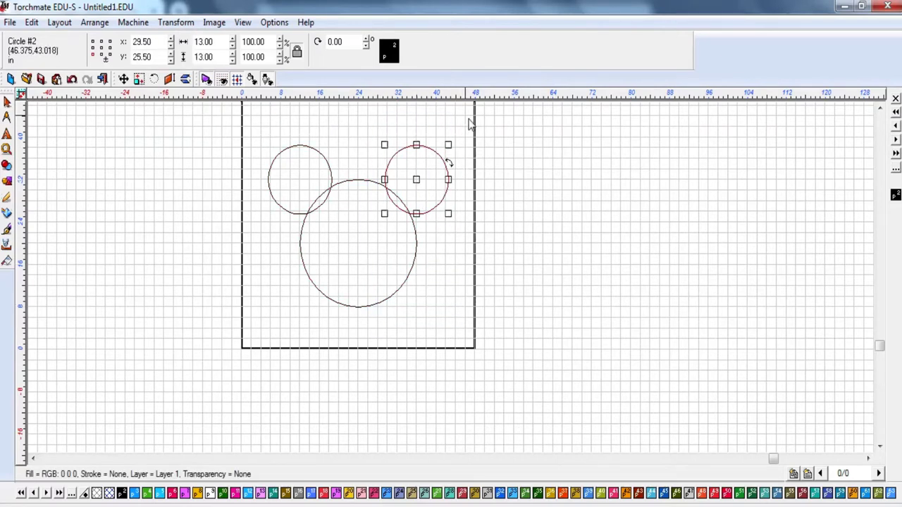
drag(471, 124, 258, 238)
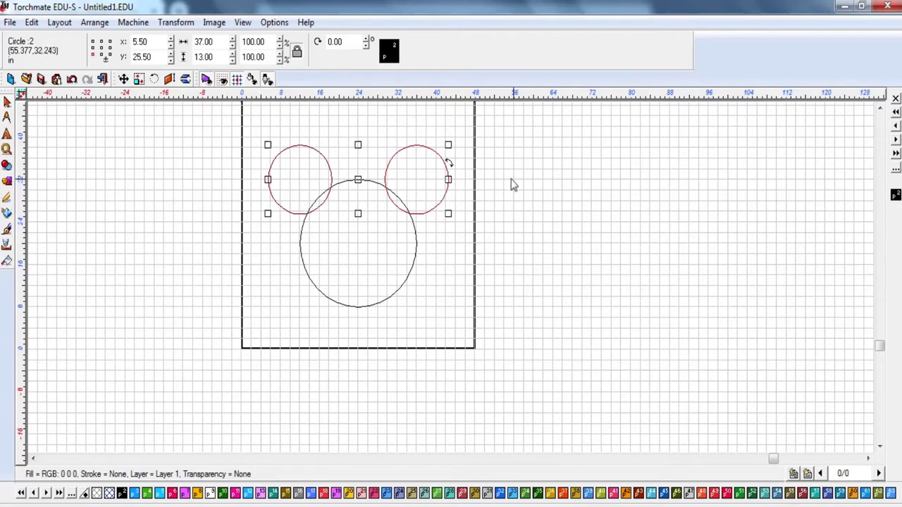
drag(470, 113, 293, 354)
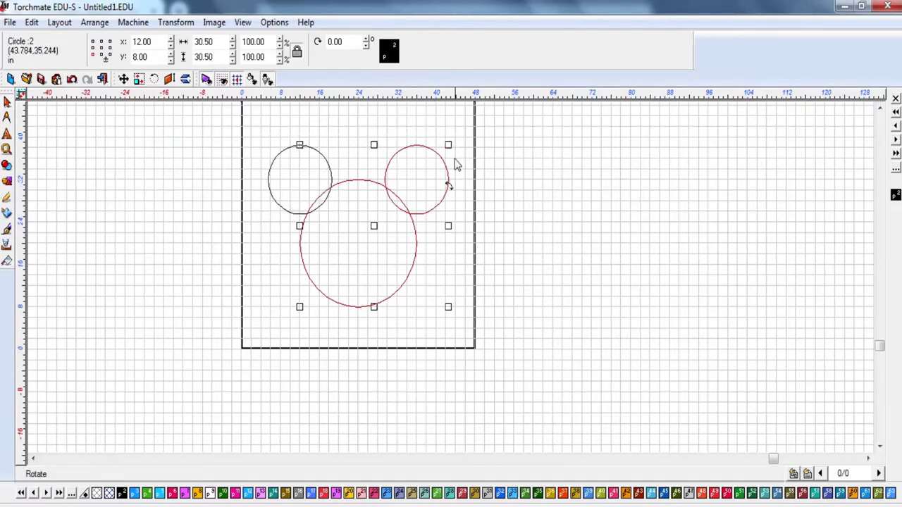
Step: Select all three overlapping circles with a selection window, merge them into one outline with Basic Weld, and clear the selection
drag(464, 120, 245, 336)
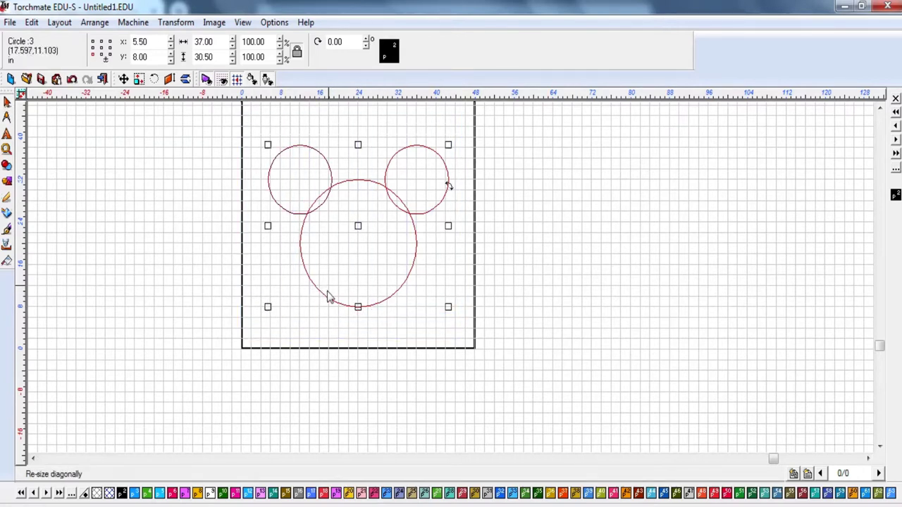
click(8, 173)
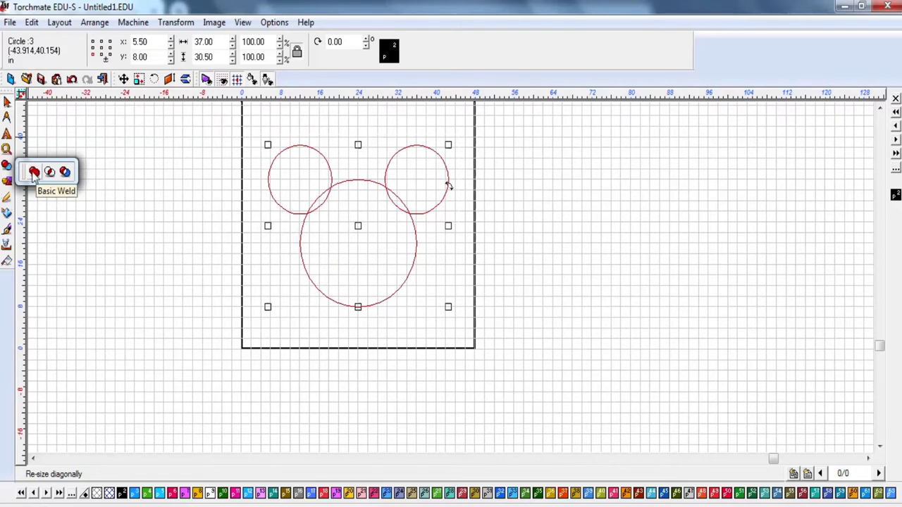
click(34, 173)
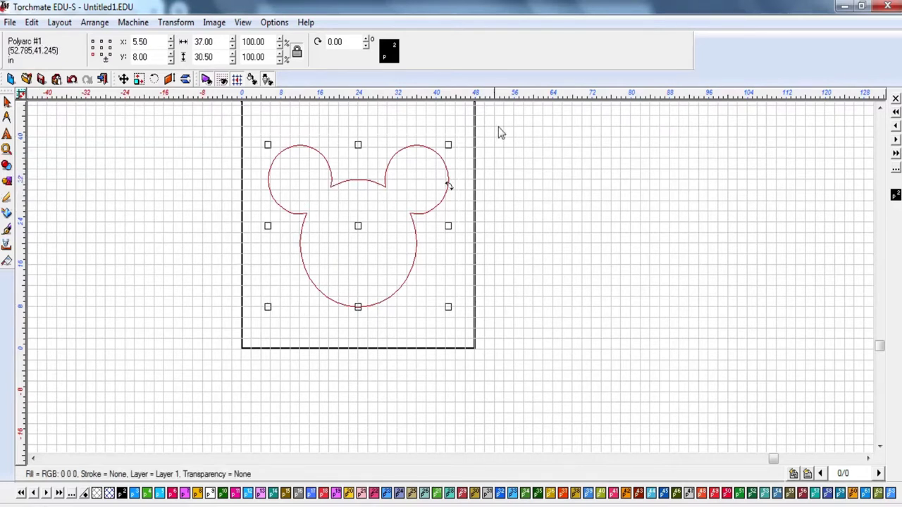
click(453, 286)
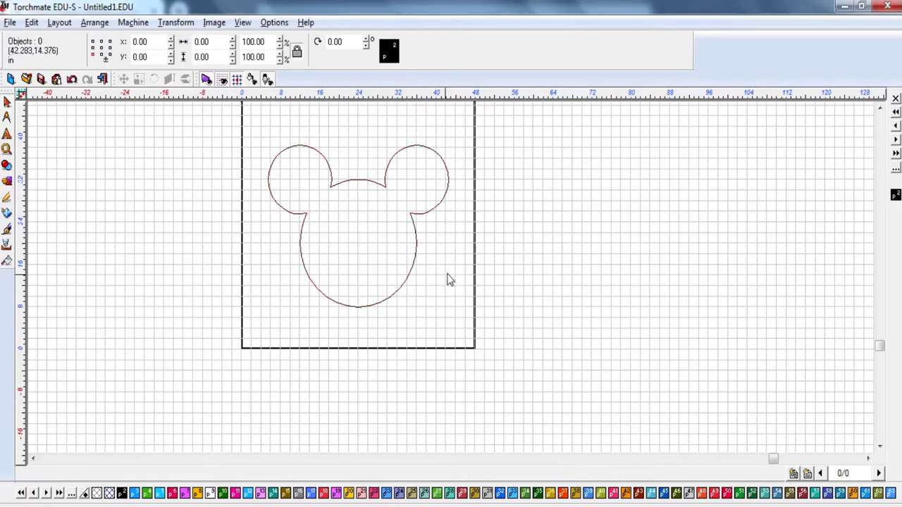
key(alt)
key(v)
key(f)
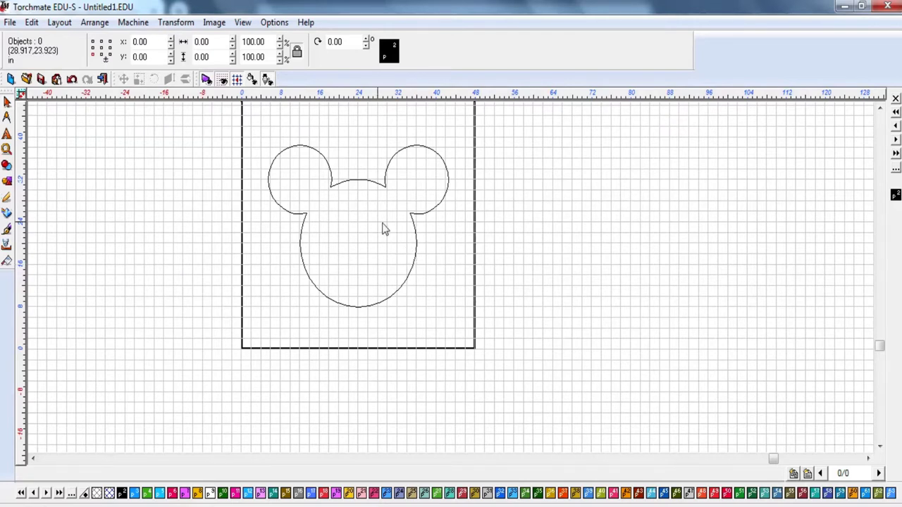
Step: Delete the welded three-circle outline from the material
click(416, 245)
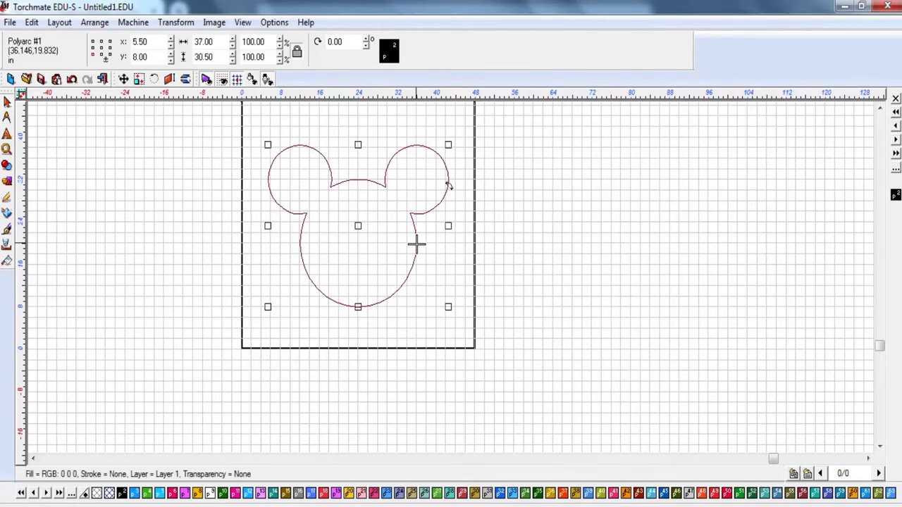
key(Delete)
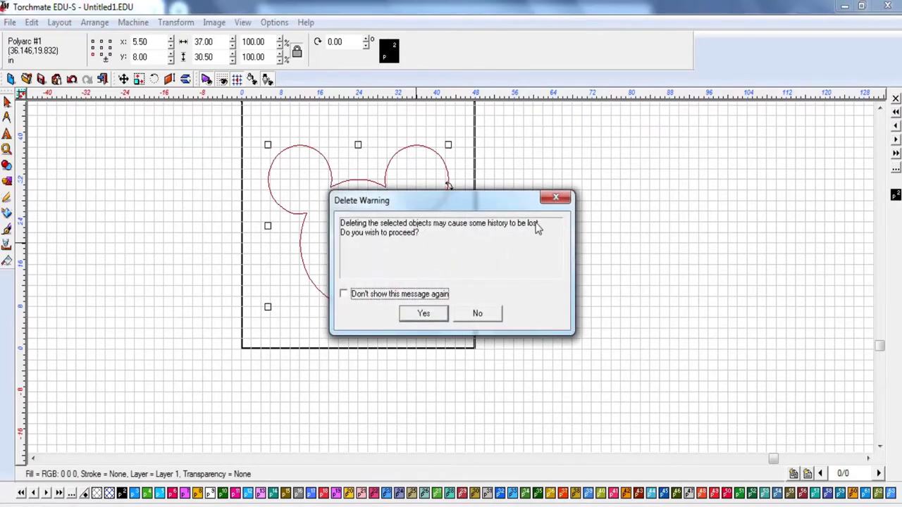
click(552, 199)
key(Delete)
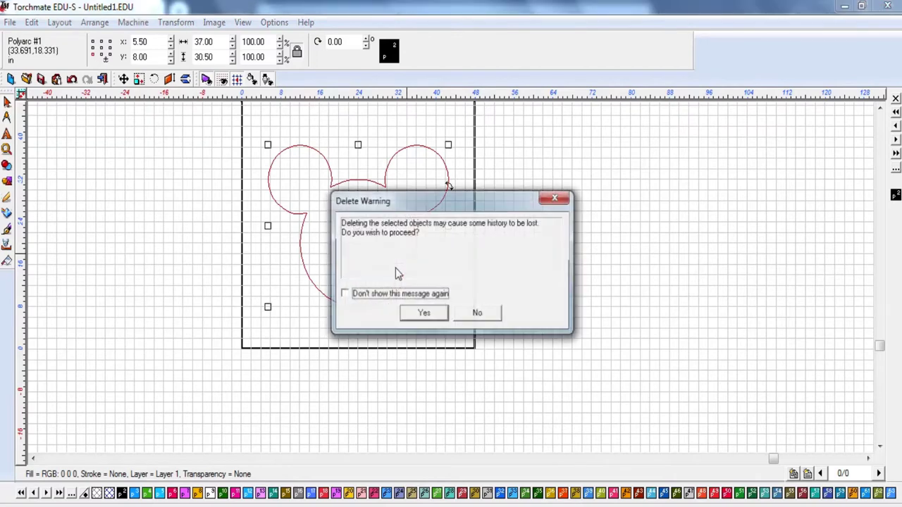
click(423, 313)
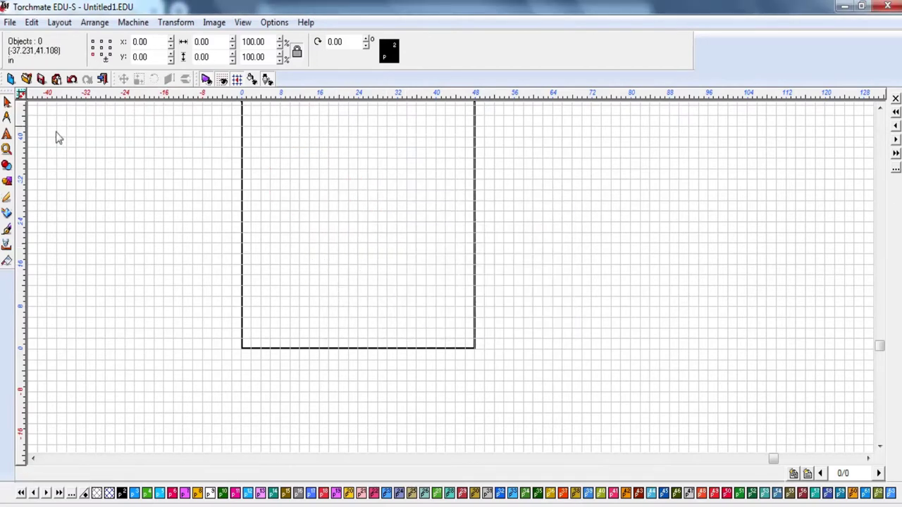
Step: Draw a 32 by 14 in rectangle inside the material boundary at X 8, Y 20 in, and deselect it
middle_drag(406, 198, 450, 268)
click(6, 182)
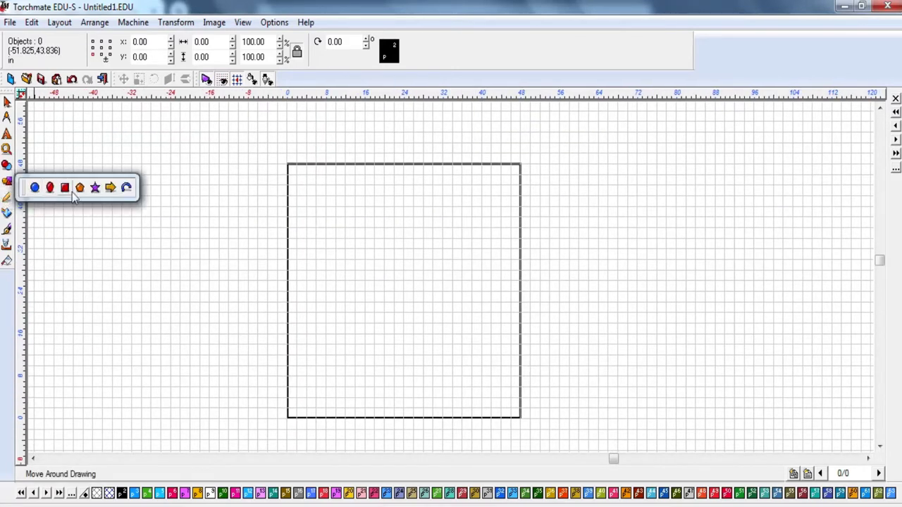
click(72, 191)
mouse_move(326, 239)
mouse_down()
mouse_move(336, 280)
mouse_move(488, 317)
mouse_up()
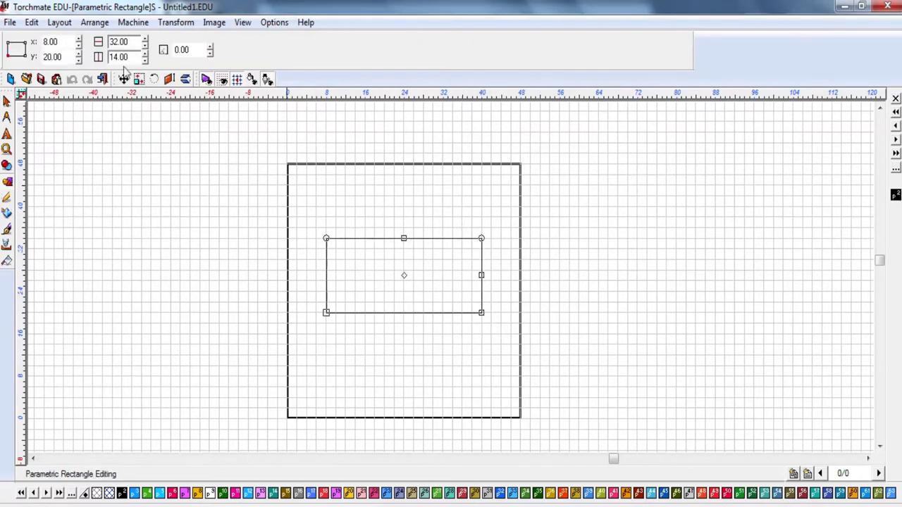
key(space)
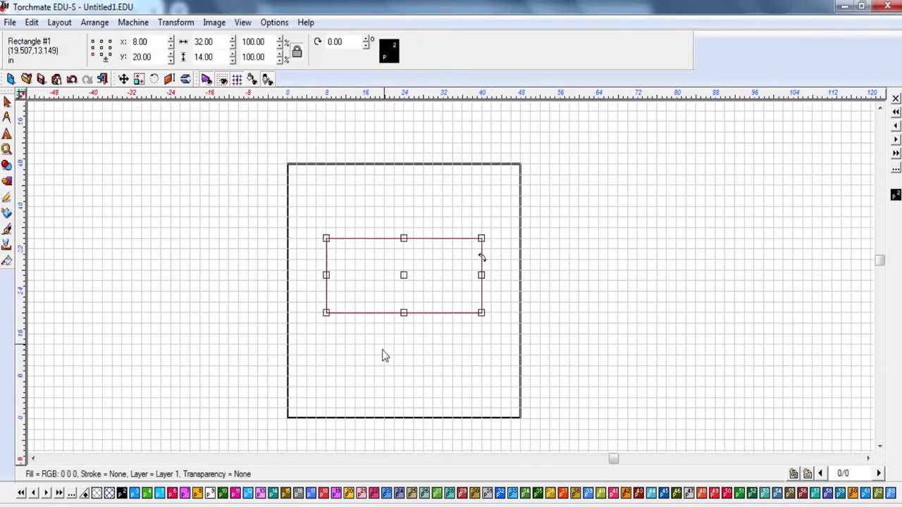
click(384, 253)
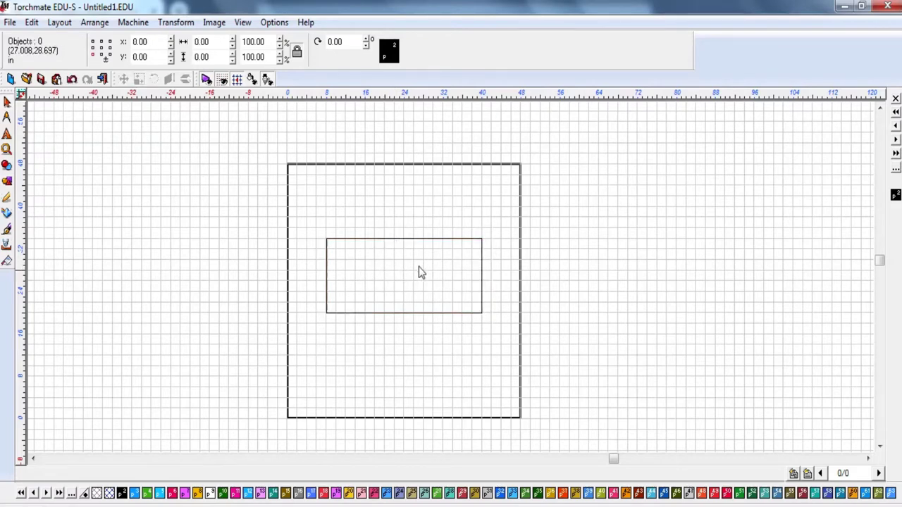
scroll(451, 282, up, 1)
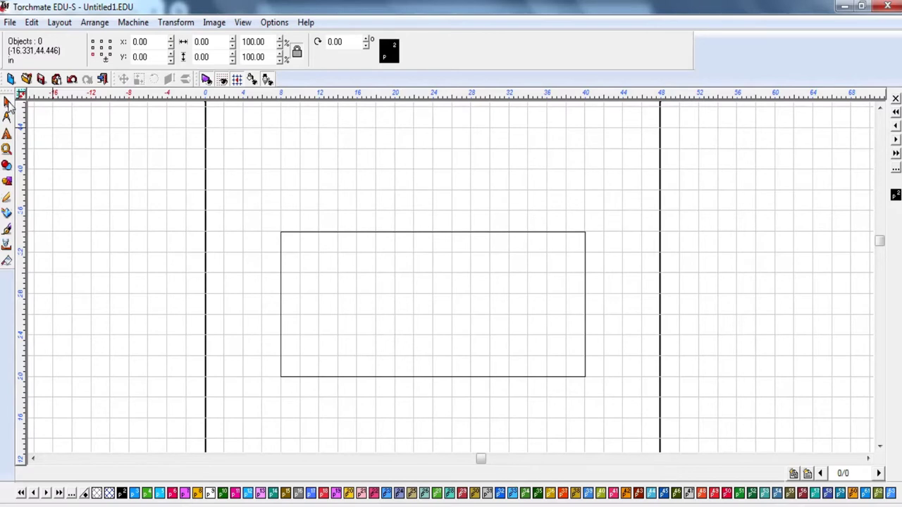
click(32, 23)
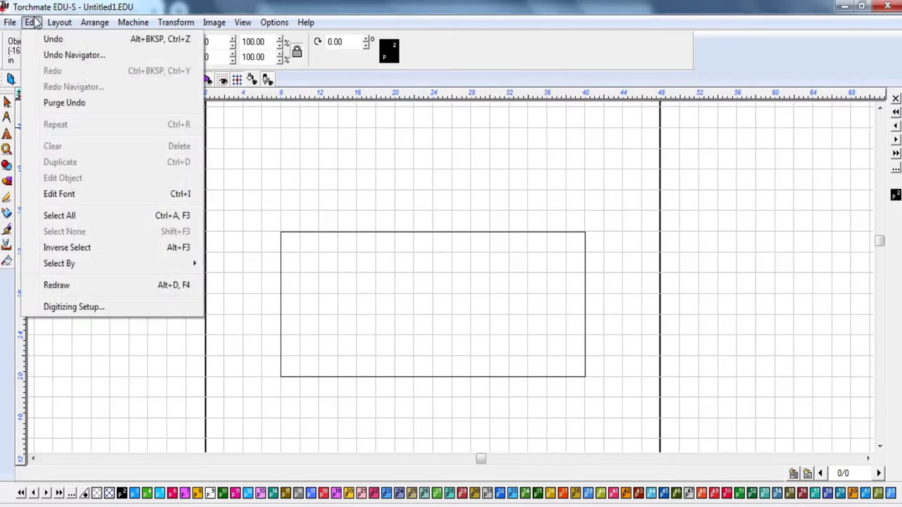
mouse_move(59, 23)
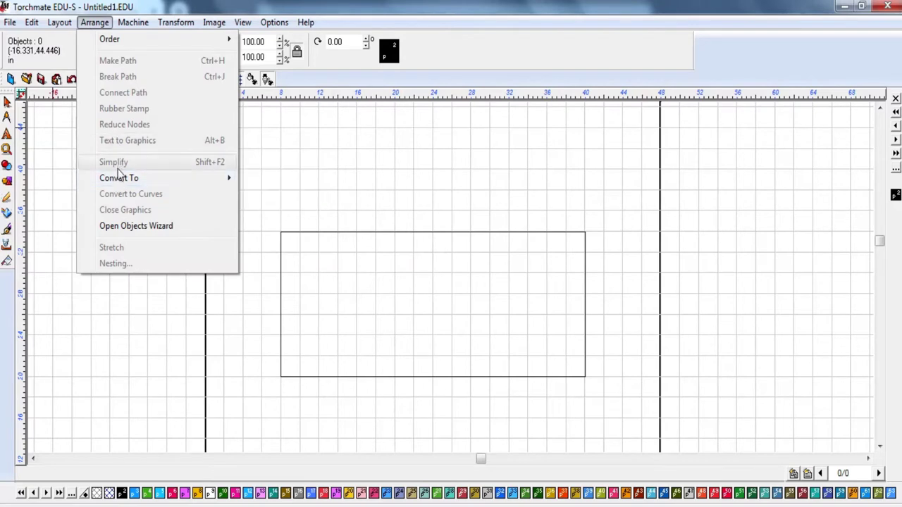
mouse_move(119, 181)
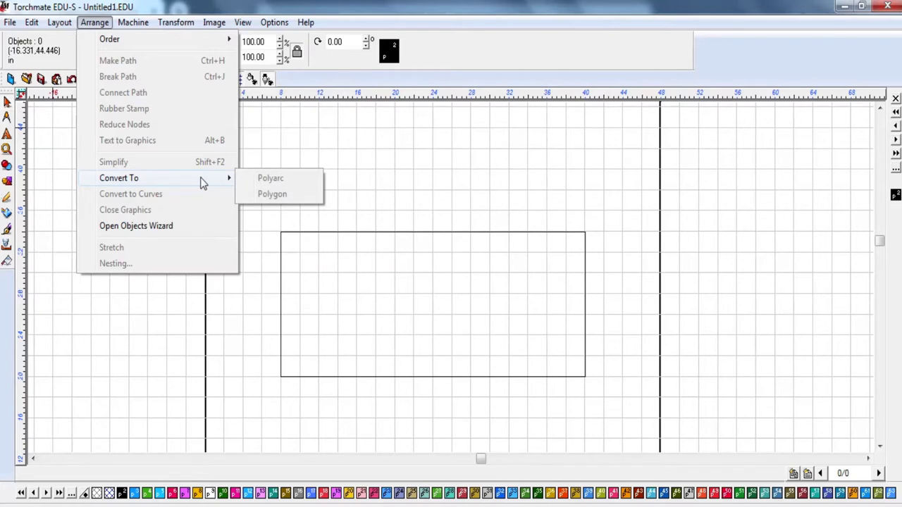
click(247, 294)
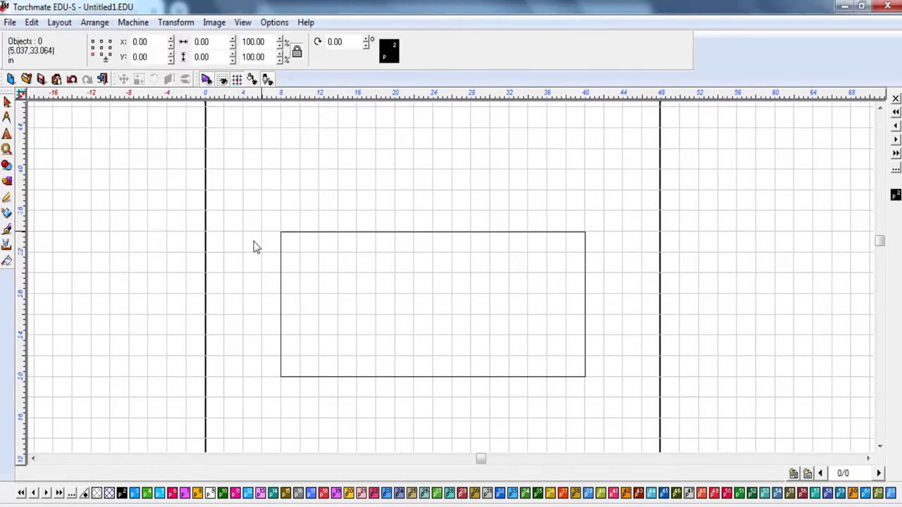
Step: Open the rectangle for parametric editing, examine its handles and the upper-left corner's settings, and return to normal selection
click(316, 233)
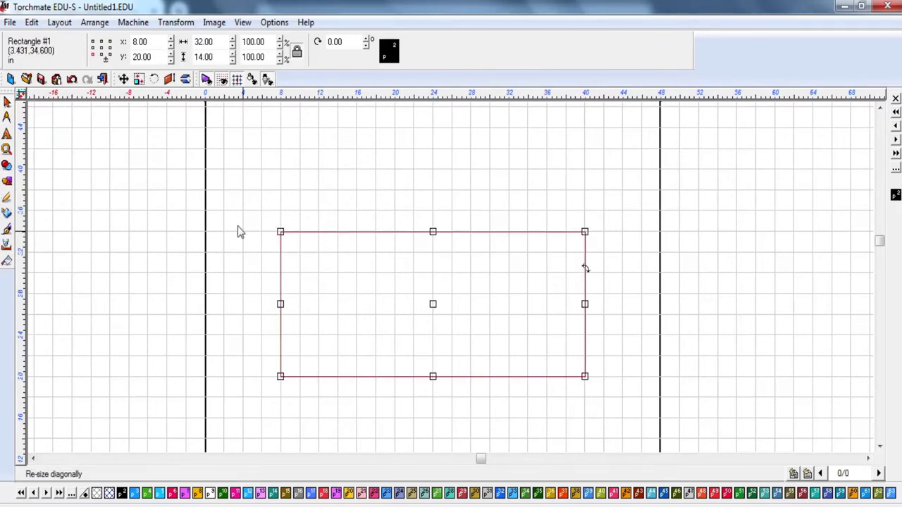
click(261, 201)
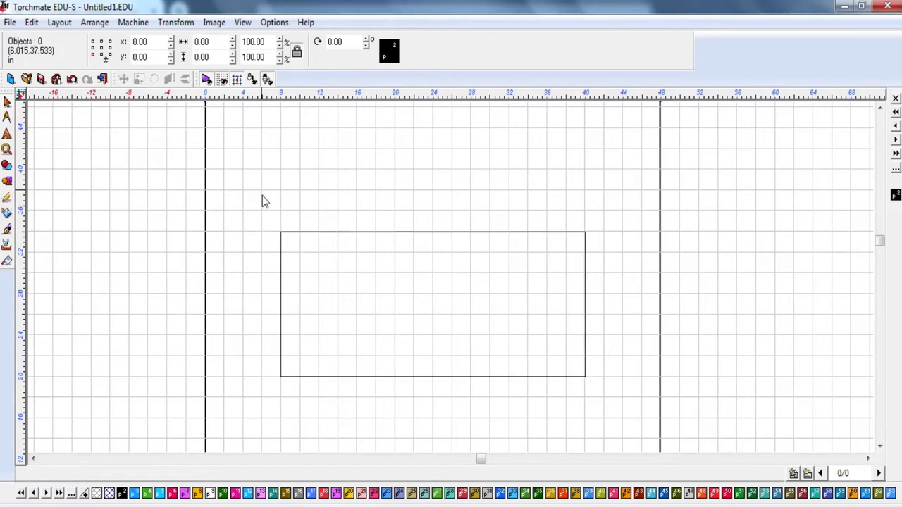
click(295, 231)
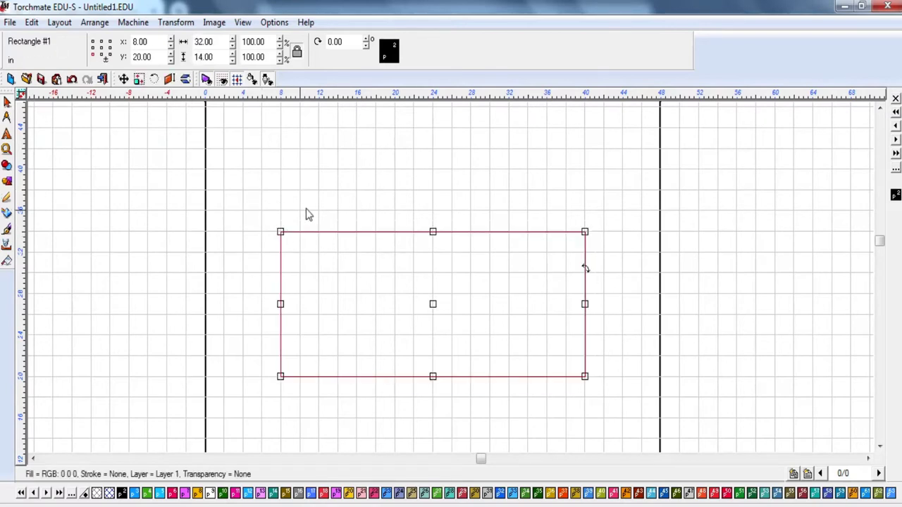
click(307, 213)
click(310, 231)
double_click(309, 231)
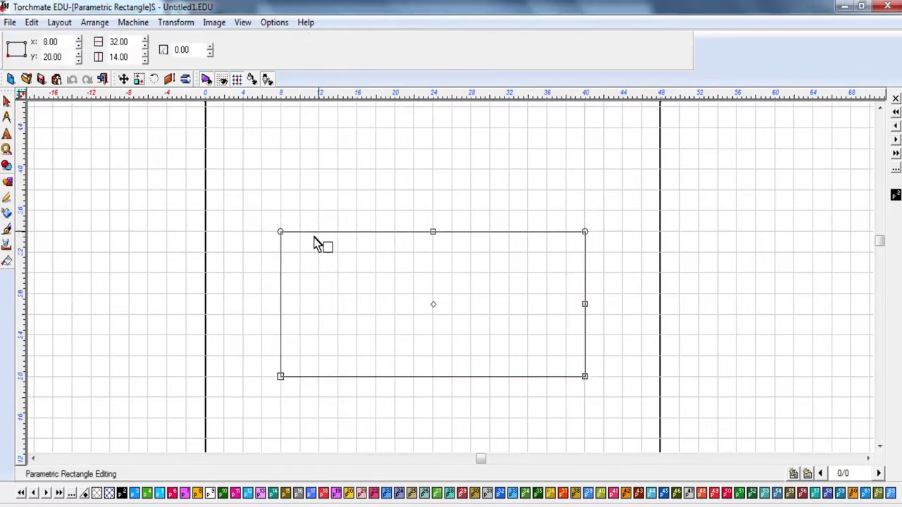
click(6, 101)
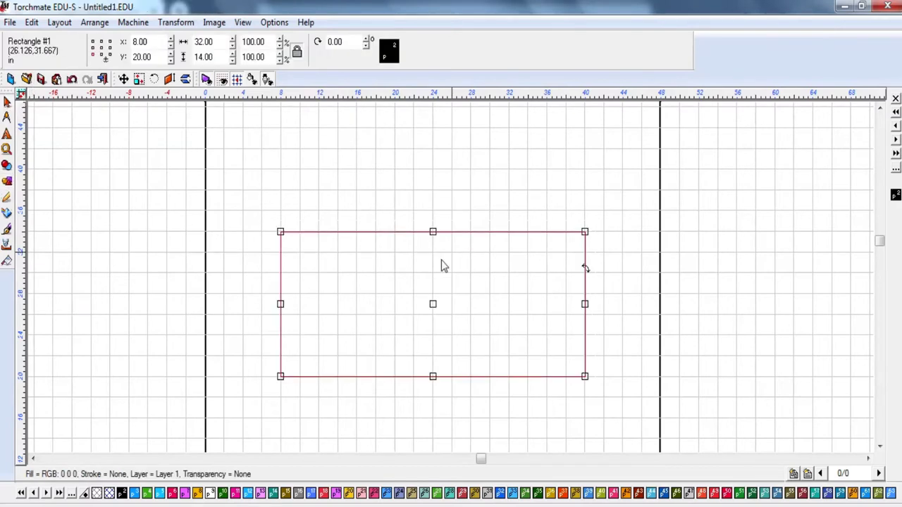
double_click(359, 231)
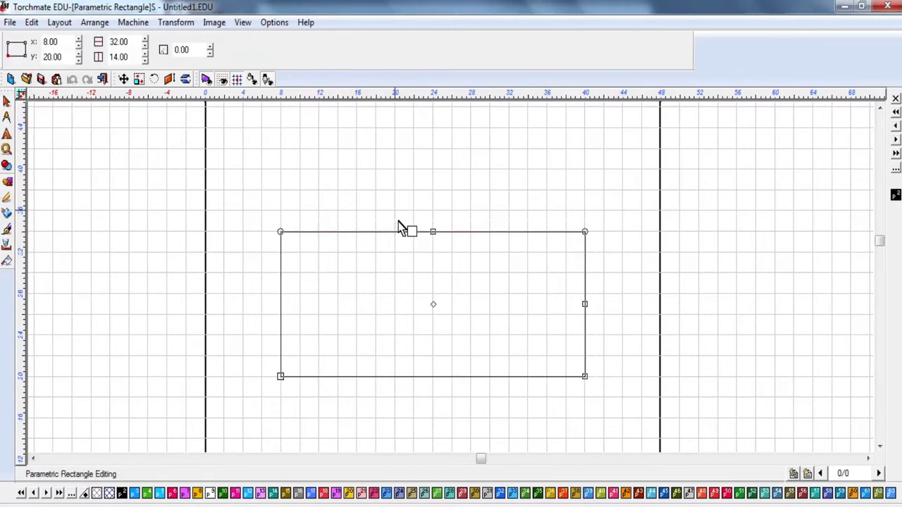
mouse_move(281, 240)
mouse_down()
mouse_move(304, 259)
mouse_move(282, 235)
mouse_up()
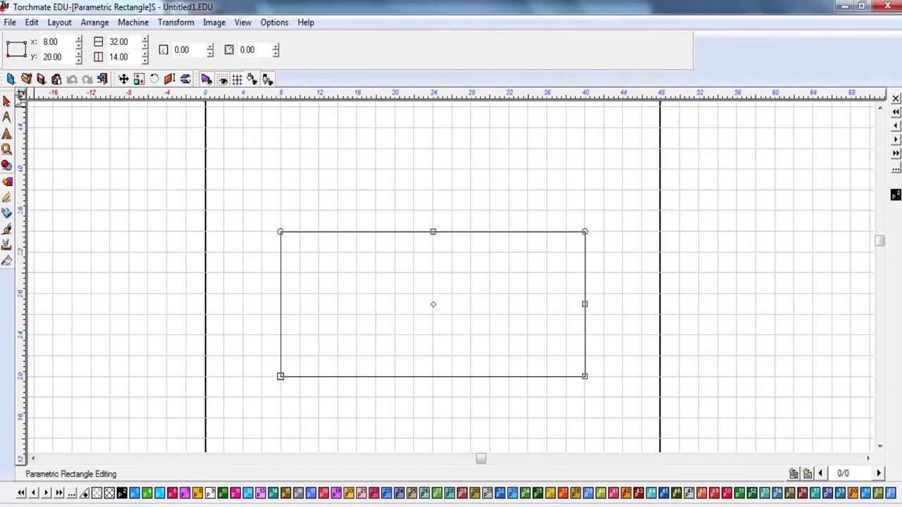
click(6, 101)
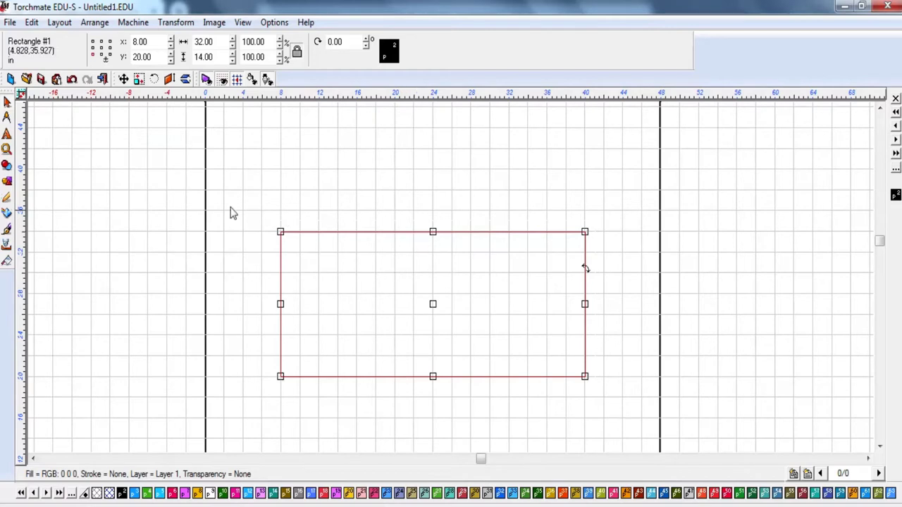
click(7, 165)
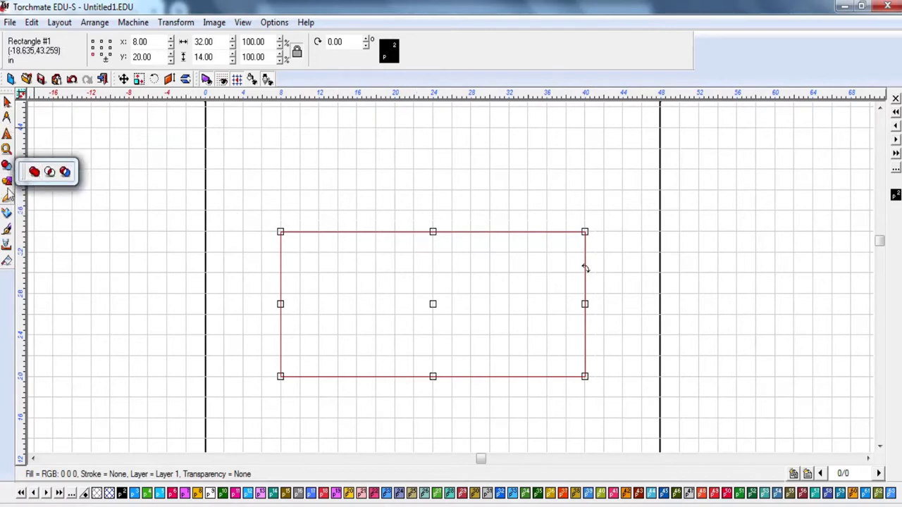
click(6, 183)
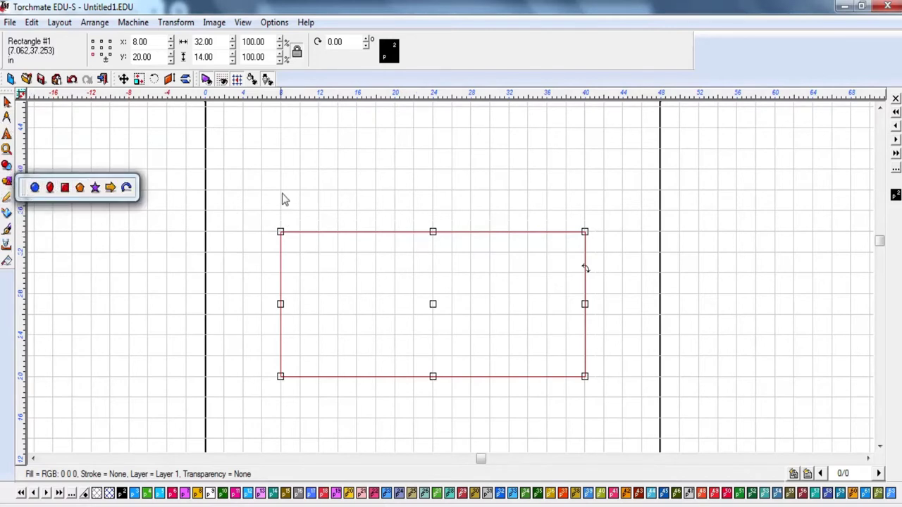
click(298, 215)
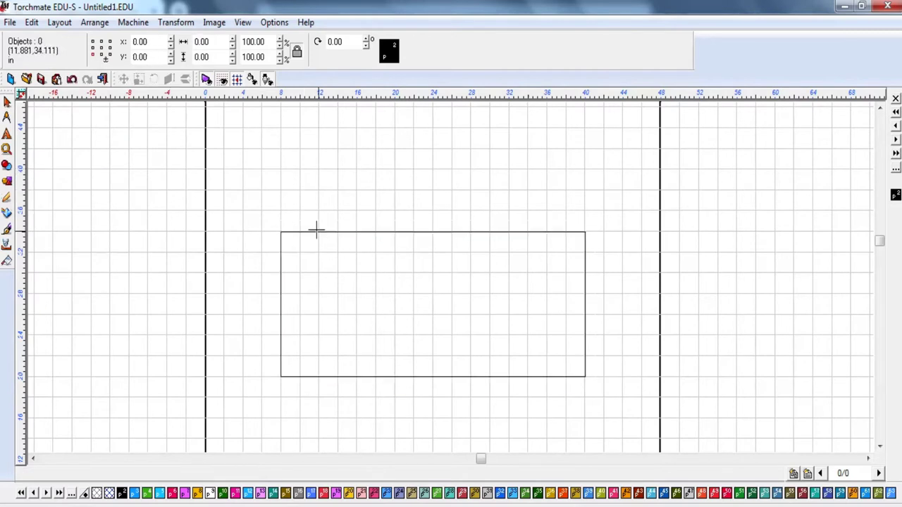
Step: Convert the rectangle into an editable path with Make Path, and deselect it
click(316, 232)
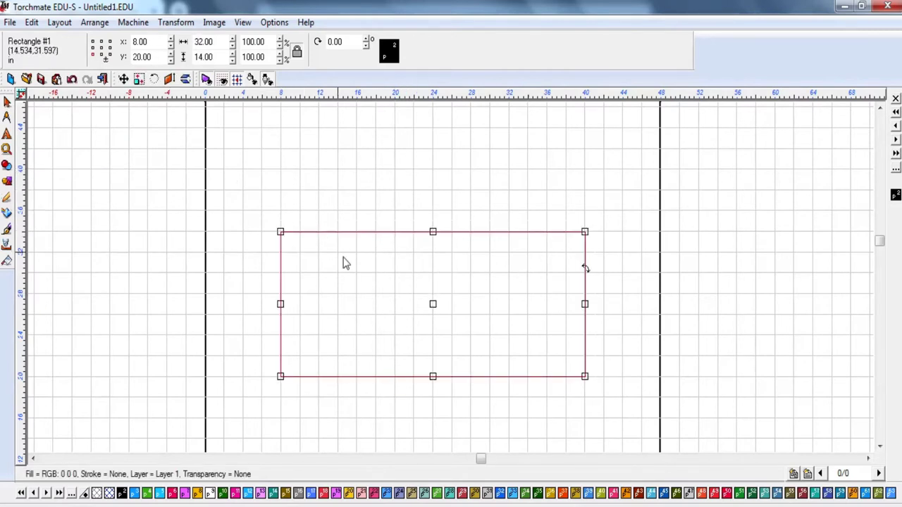
click(98, 23)
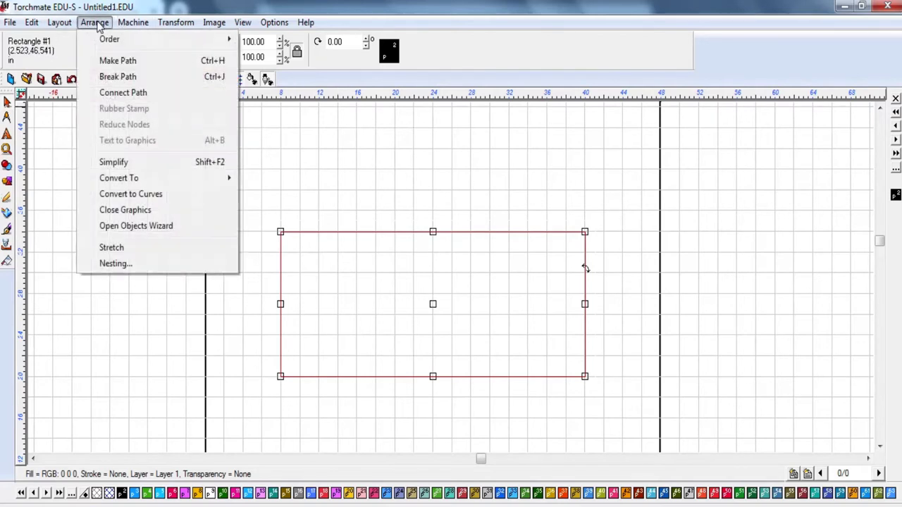
click(110, 61)
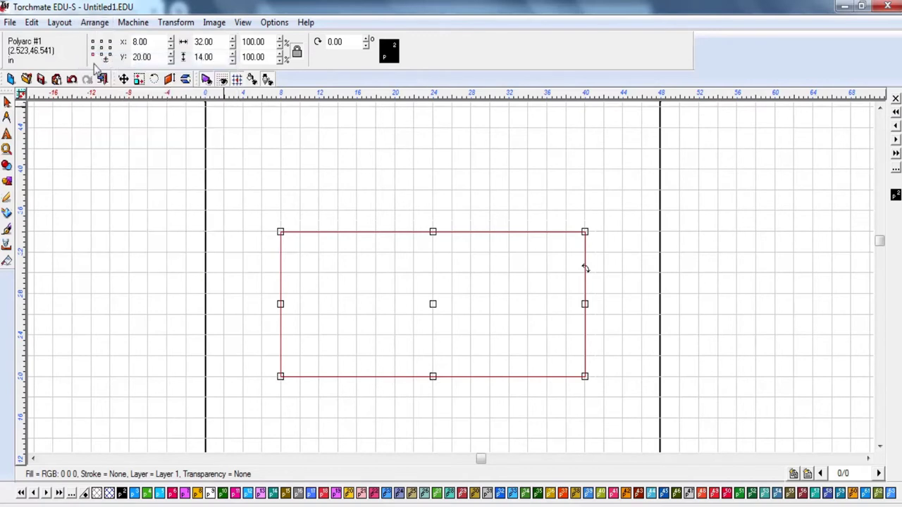
click(438, 194)
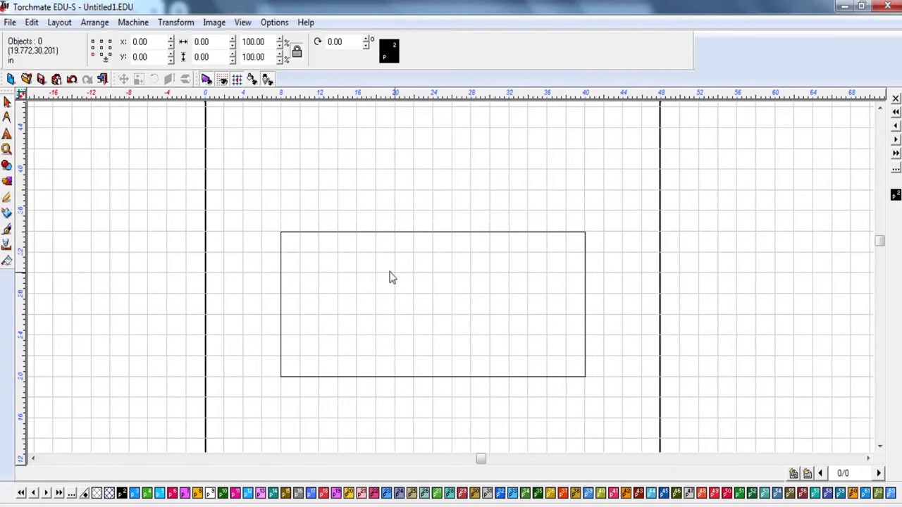
Step: Open the rectangle path for node editing and bow its right and left edges outward into arcs
double_click(385, 233)
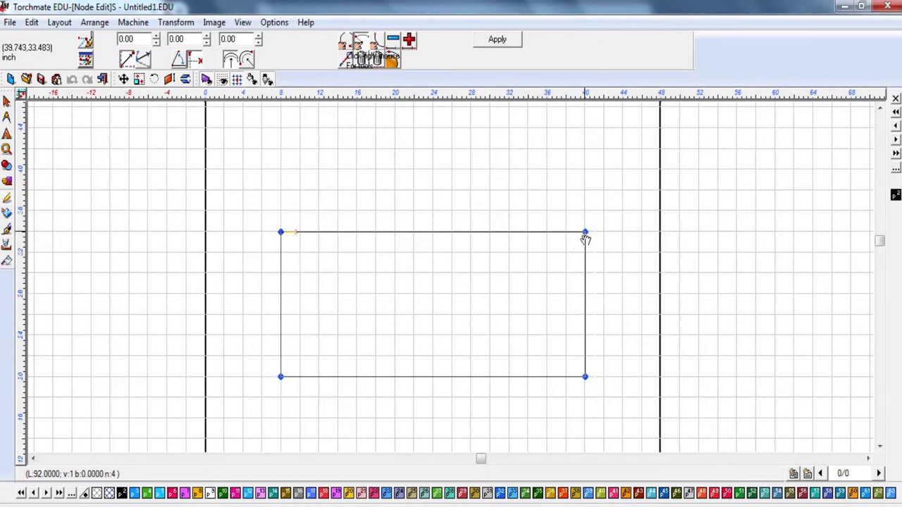
mouse_move(586, 299)
mouse_down()
mouse_move(618, 296)
mouse_move(585, 297)
mouse_up()
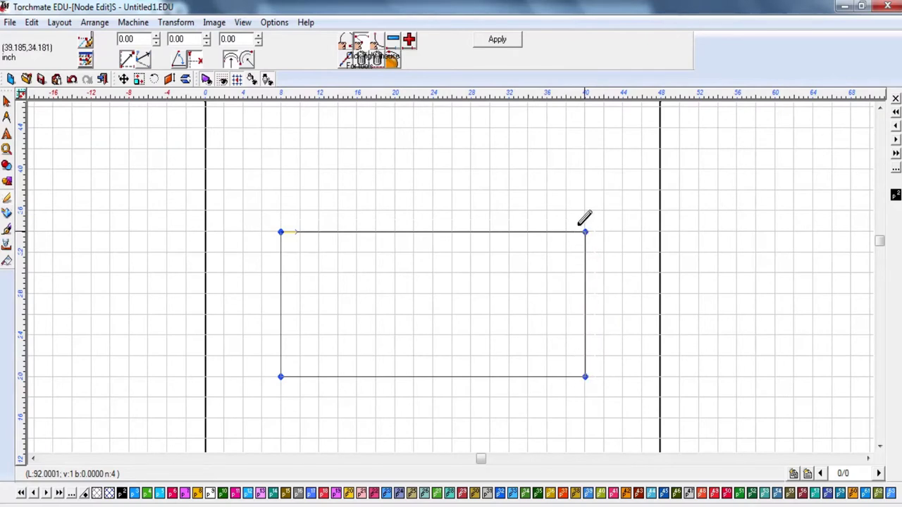
mouse_move(584, 296)
mouse_down()
mouse_move(424, 294)
mouse_move(578, 302)
mouse_move(890, 272)
mouse_move(654, 279)
mouse_up()
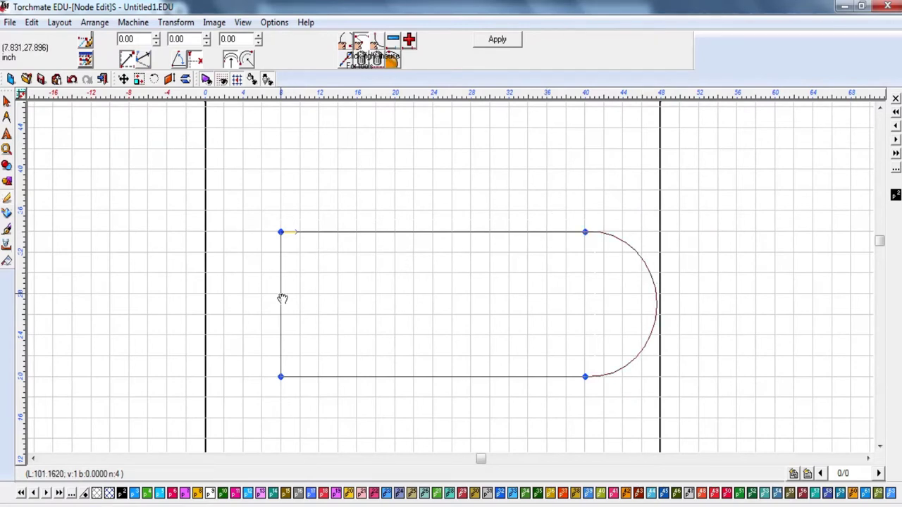
drag(282, 299, 210, 303)
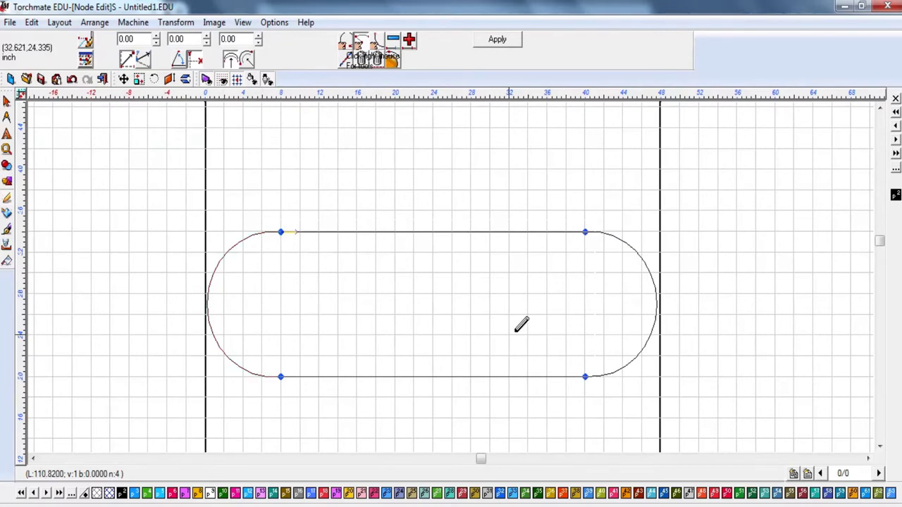
Step: Pull the left and right arcs back in to straighten both ends, and try bending the rectangle's upper edge
drag(213, 279, 284, 294)
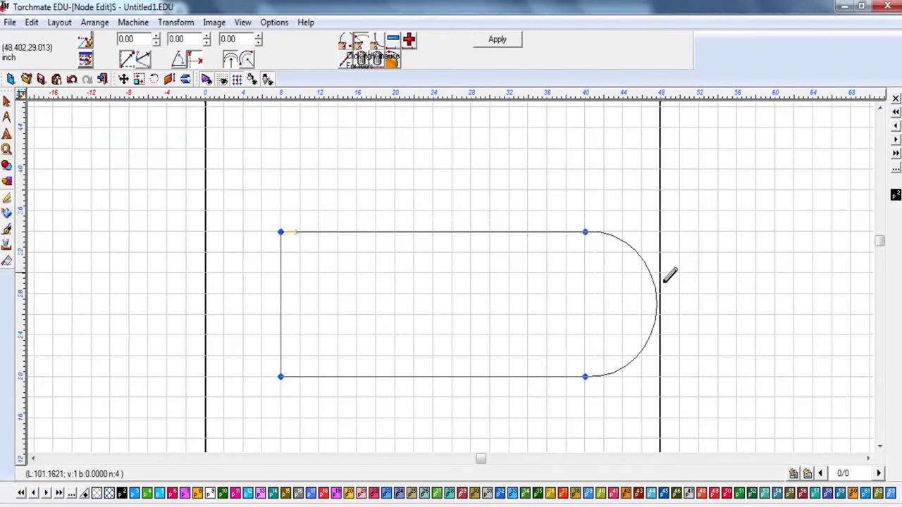
drag(657, 290, 588, 316)
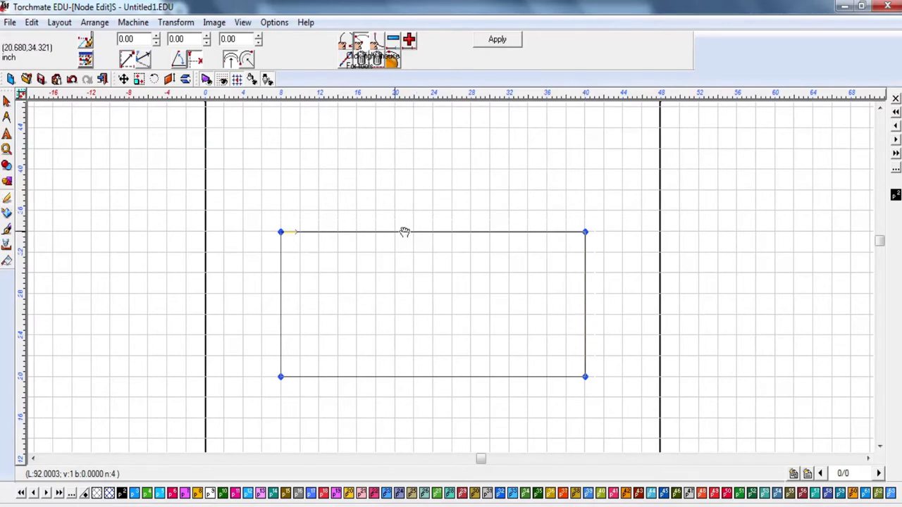
drag(404, 231, 451, 247)
Step: Add four nodes along the rectangle's upper edge at X 18, 20, 22 and 28 in
scroll(457, 268, up, 3)
scroll(457, 268, down, 2)
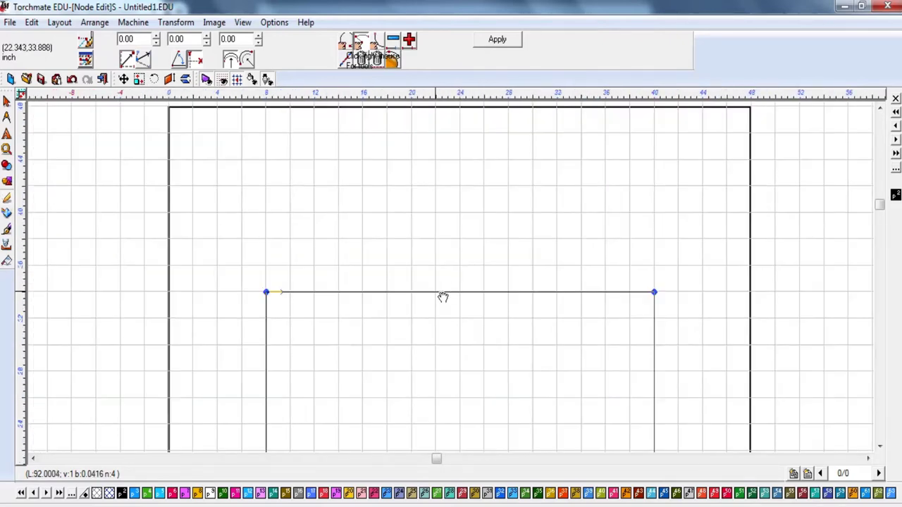
scroll(442, 294, down, 2)
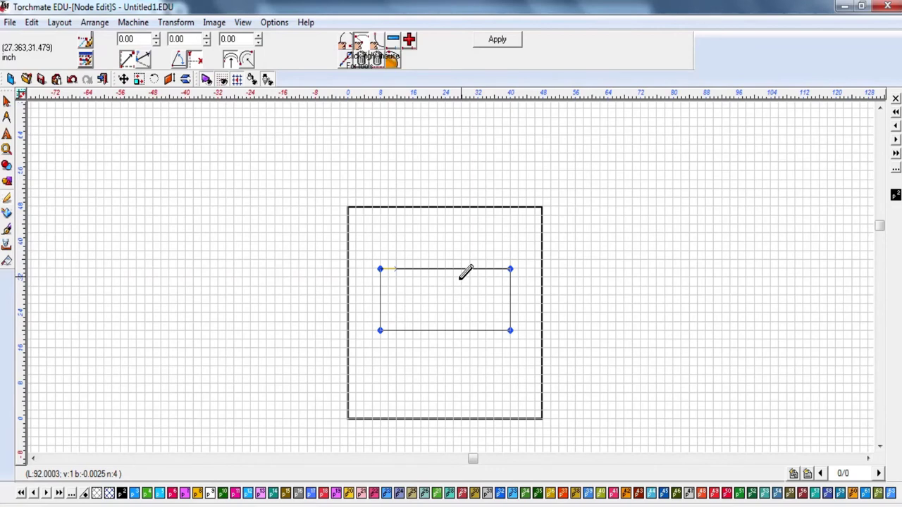
scroll(460, 277, up, 2)
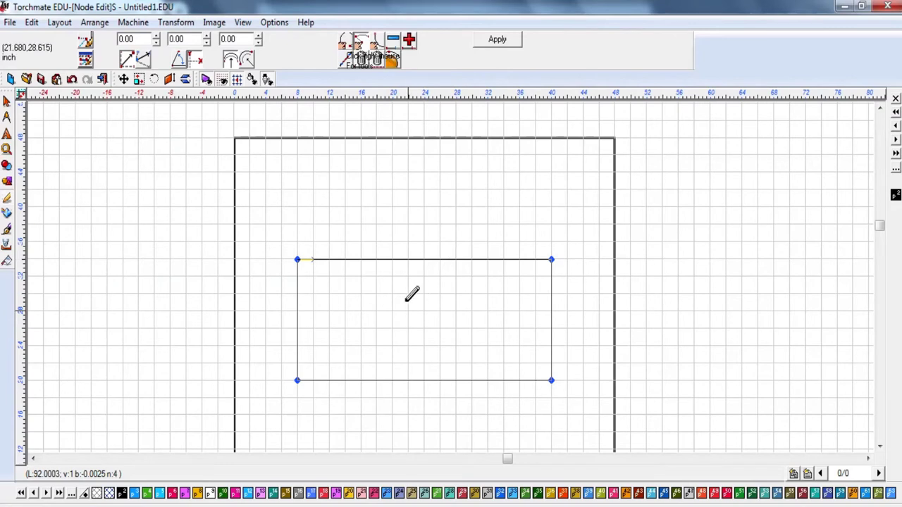
scroll(406, 266, up, 2)
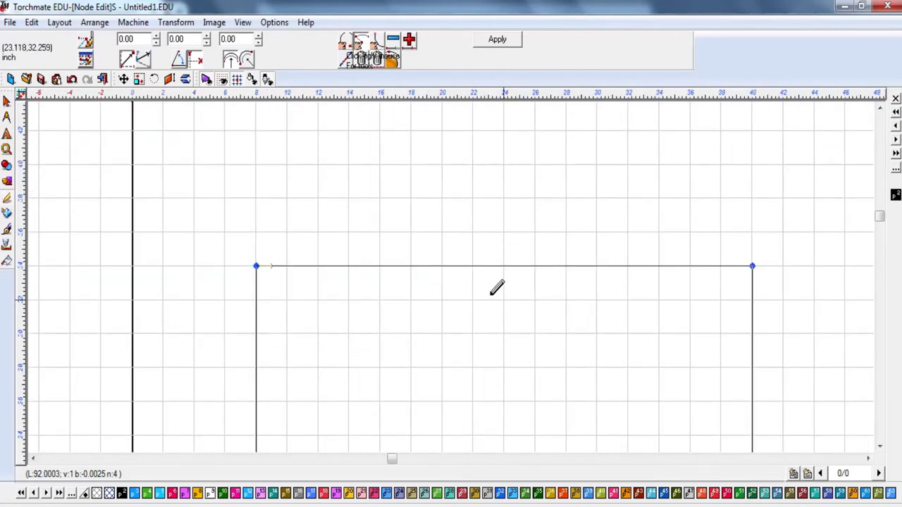
double_click(412, 266)
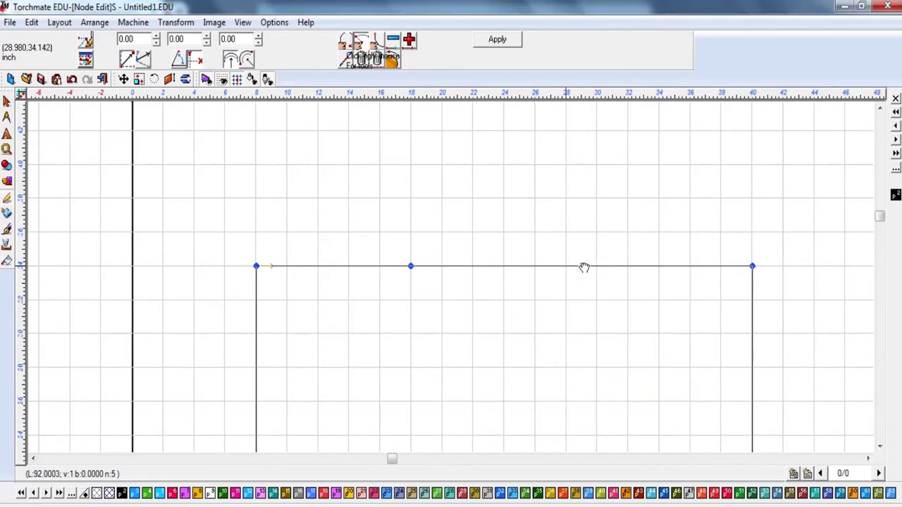
click(584, 268)
double_click(442, 266)
double_click(474, 266)
Step: Form a 16 by 4 in notch in the upper edge by moving nodes to (12, 34), (12, 30) and (28, 30), and deselect the shape
drag(411, 267, 348, 269)
click(410, 266)
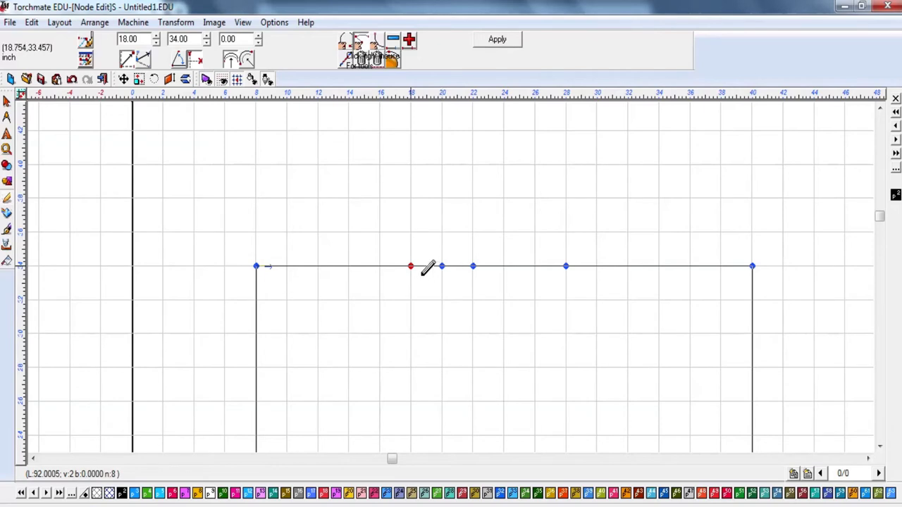
drag(412, 265, 330, 272)
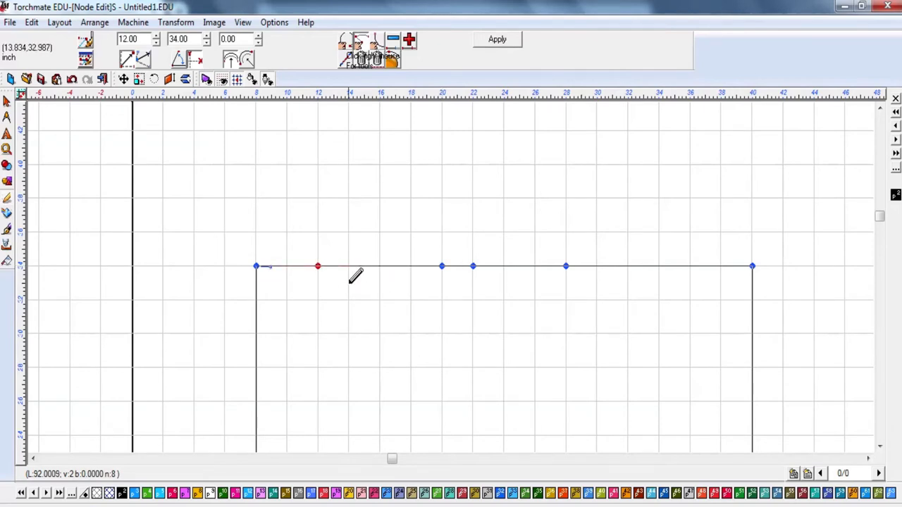
click(441, 266)
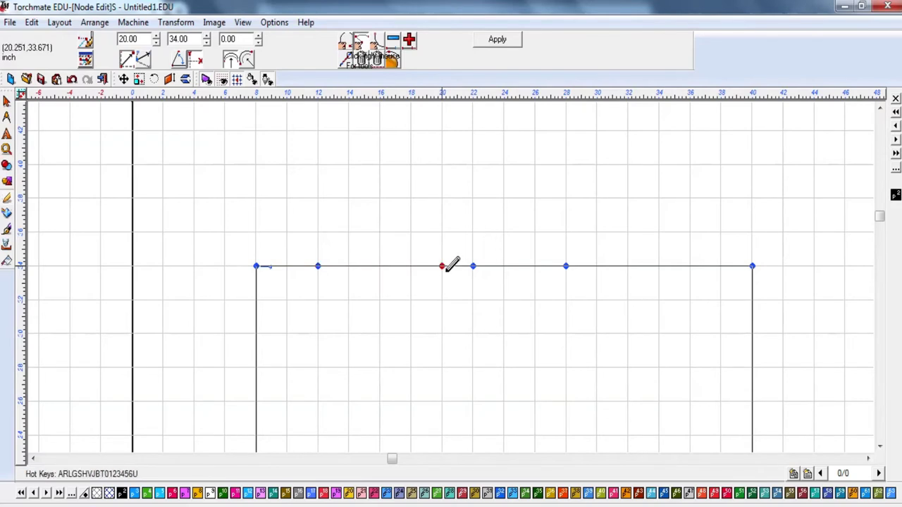
mouse_move(441, 265)
mouse_down()
mouse_move(405, 303)
mouse_move(320, 333)
mouse_up()
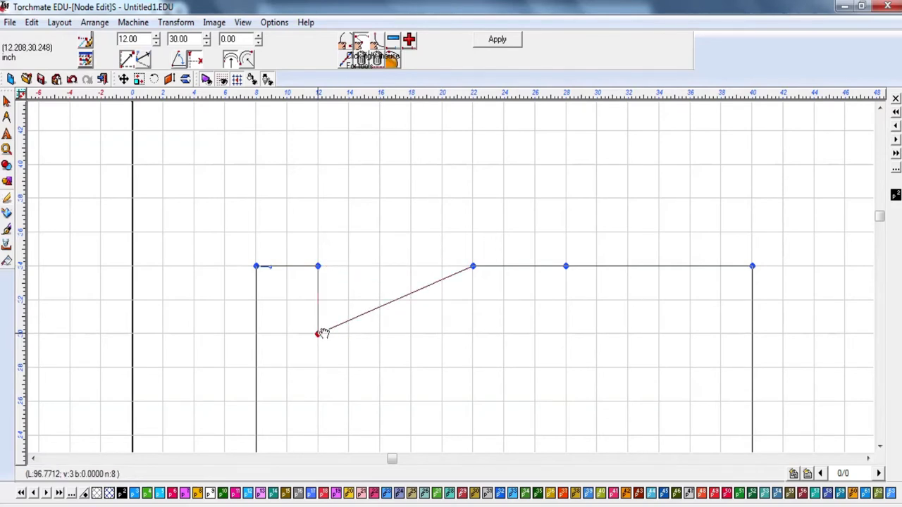
click(472, 267)
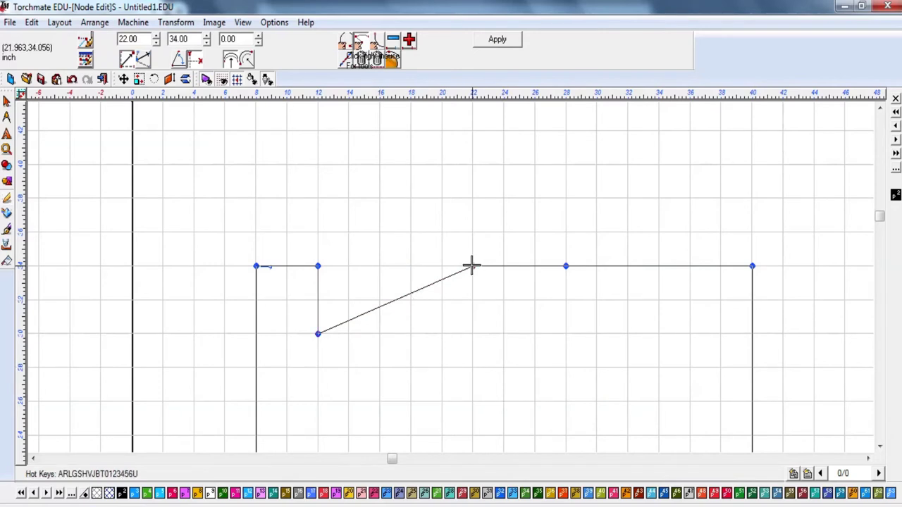
mouse_move(473, 266)
mouse_down()
mouse_move(503, 332)
mouse_move(565, 333)
mouse_up()
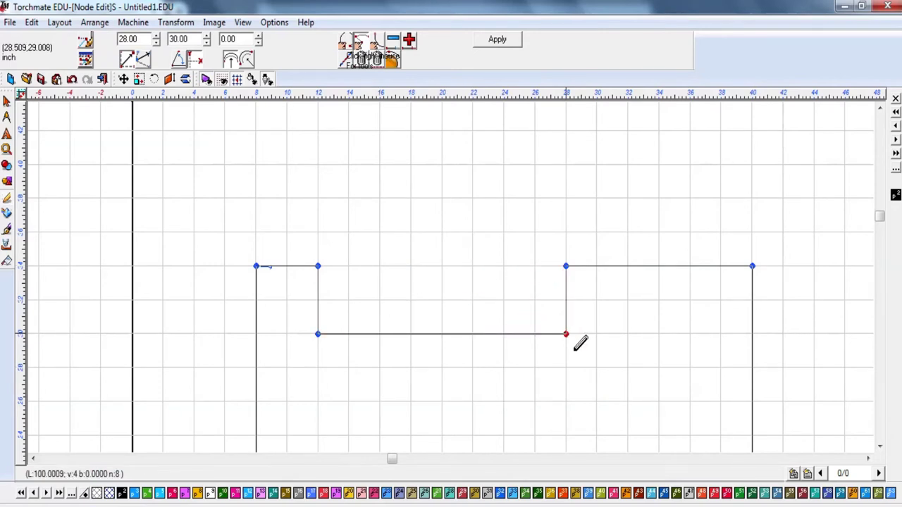
click(7, 101)
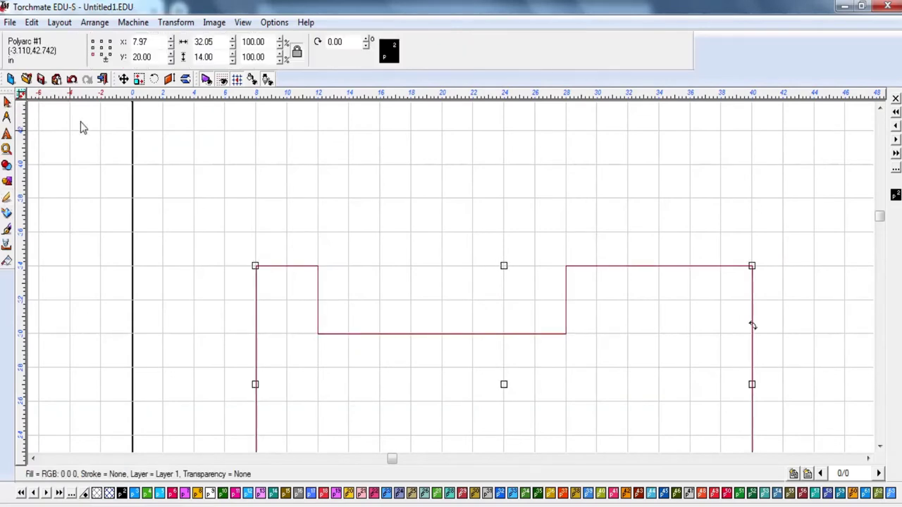
scroll(235, 271, down, 2)
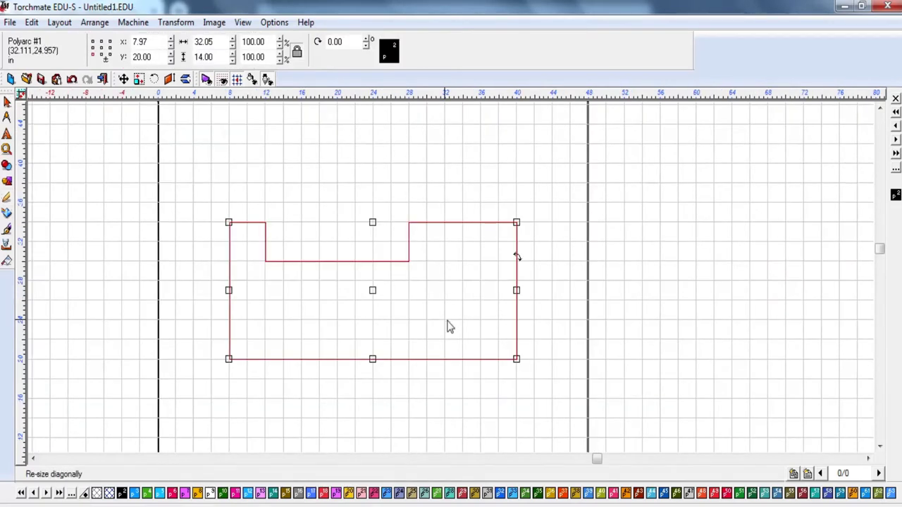
click(546, 298)
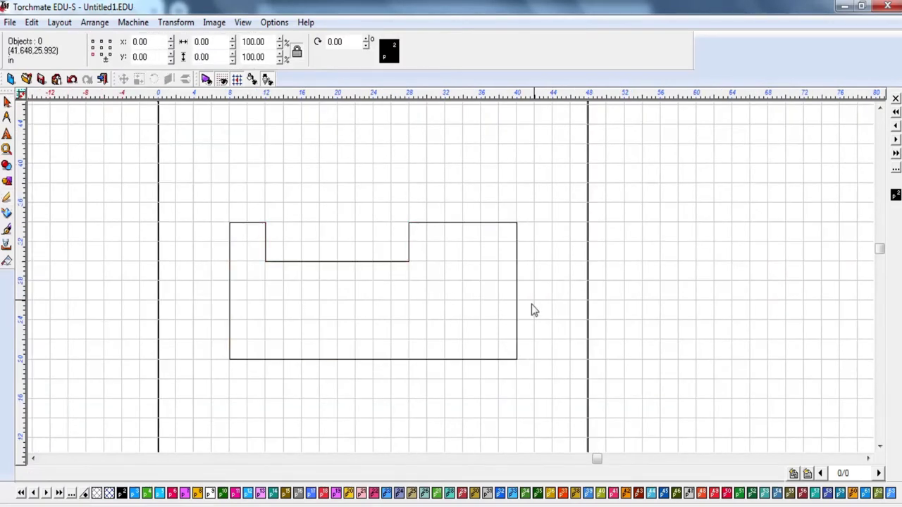
Step: Narrow the notch to 4 in by moving its two right-hand nodes together to X 16, and deselect the shape
double_click(356, 262)
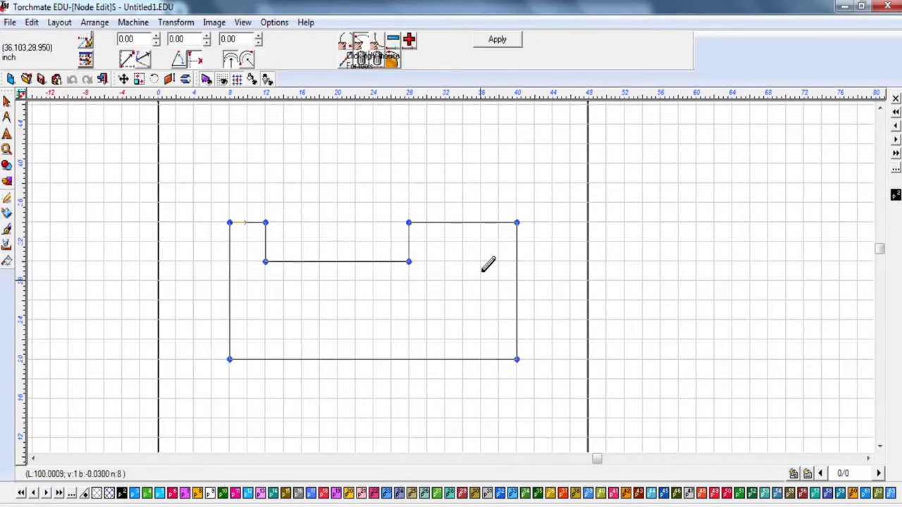
drag(383, 201, 429, 285)
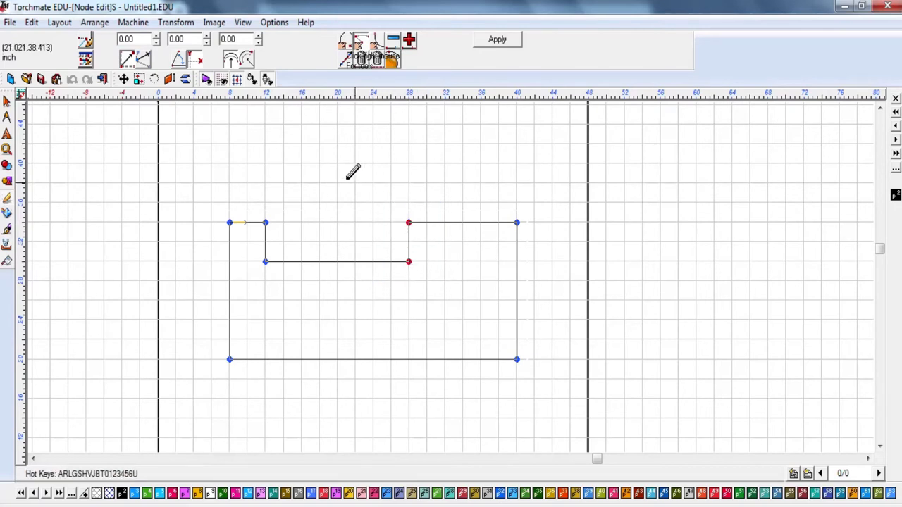
drag(374, 181, 295, 264)
click(353, 292)
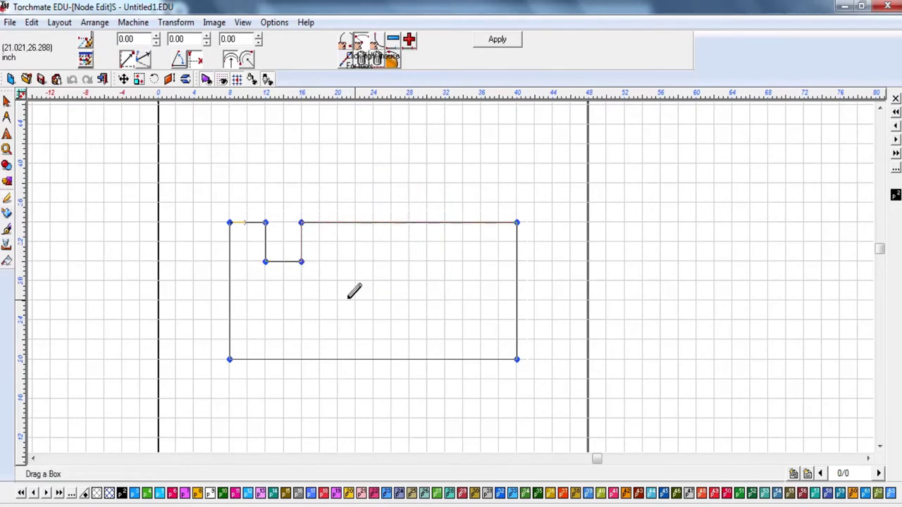
click(7, 104)
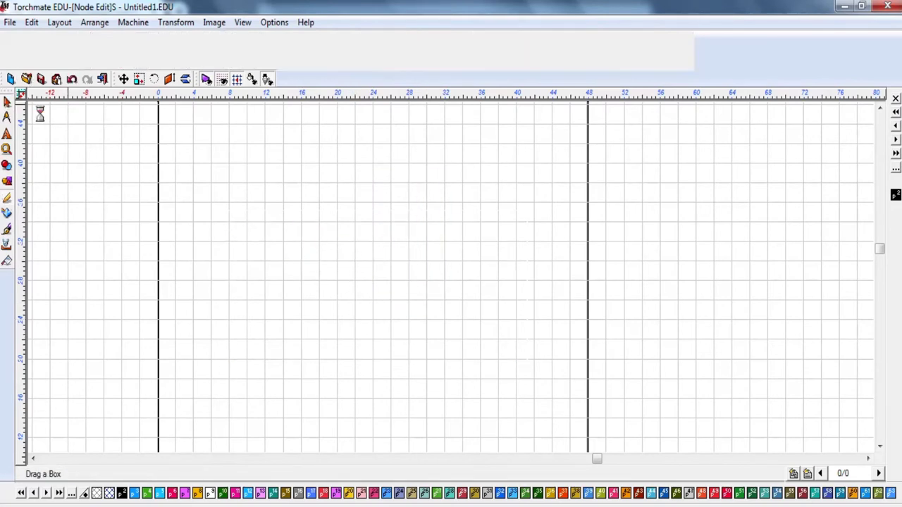
click(354, 202)
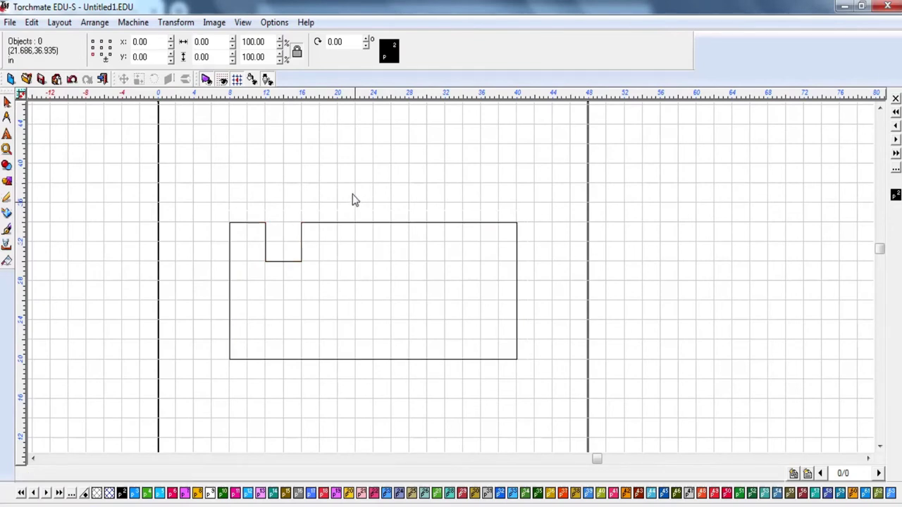
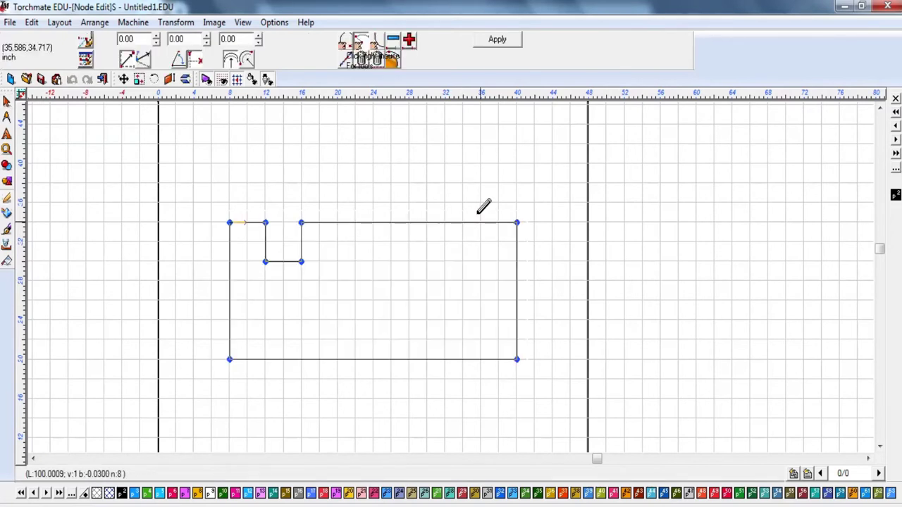
Step: Chamfer the upper-right corner by adding nodes at (36, 34) and (40, 30) in and deleting the corner node
double_click(480, 223)
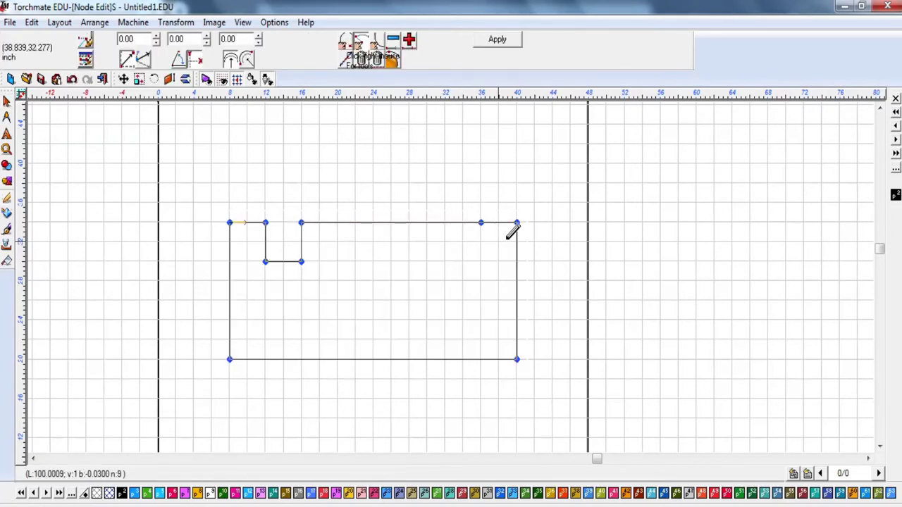
double_click(518, 260)
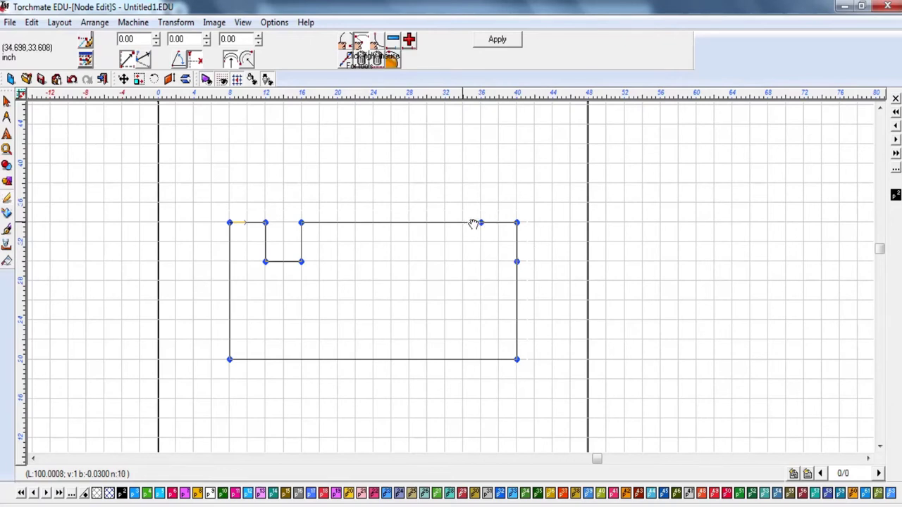
click(517, 222)
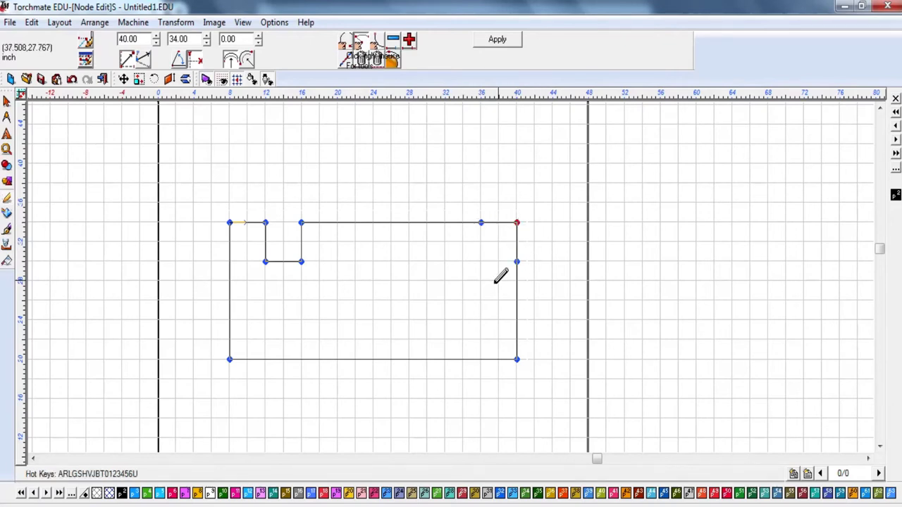
key(Delete)
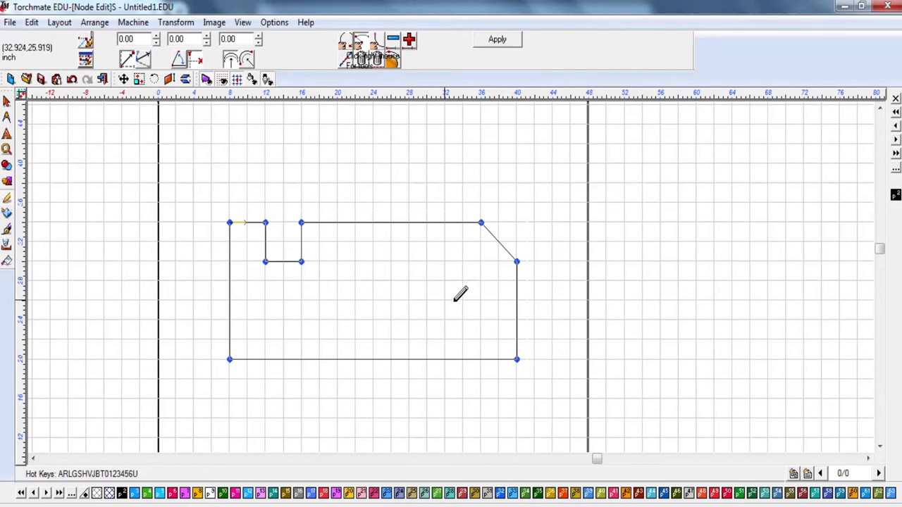
Step: Bow the chamfered corner inward into a concave arc and straighten it again
drag(504, 246, 493, 261)
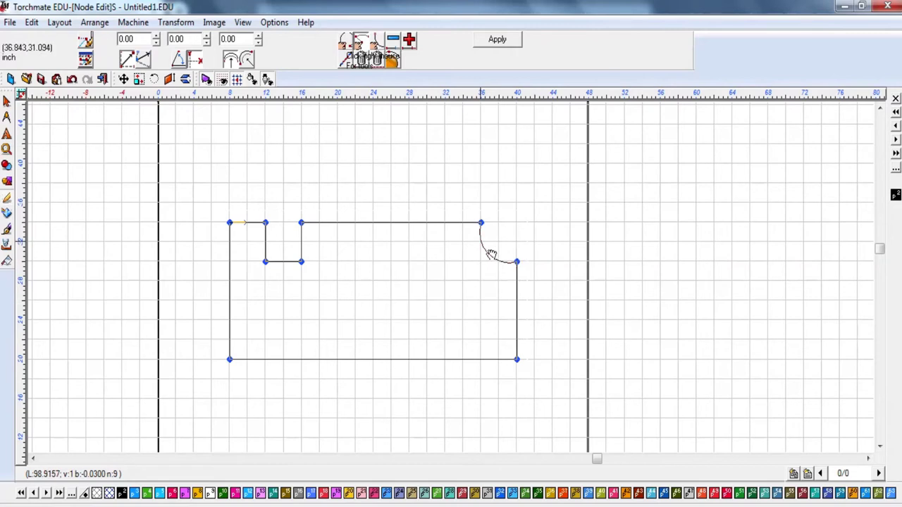
mouse_move(491, 255)
mouse_down()
mouse_move(521, 245)
mouse_move(543, 217)
mouse_move(505, 250)
mouse_up()
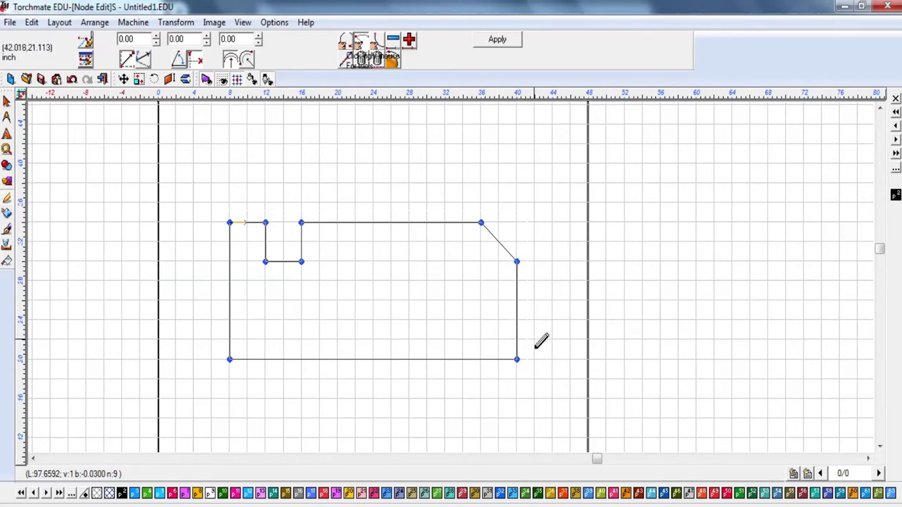
Step: Return to normal selection and delete the notched, chamfered shape from the material
click(7, 106)
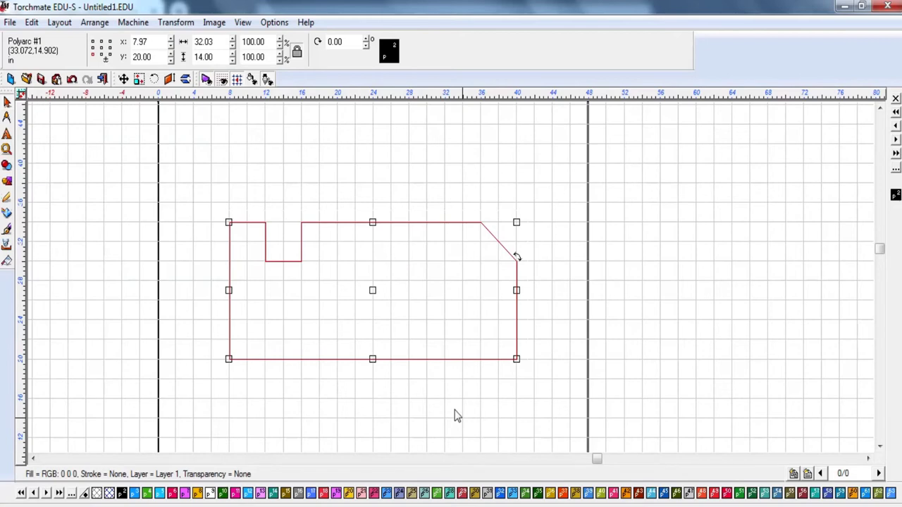
key(Delete)
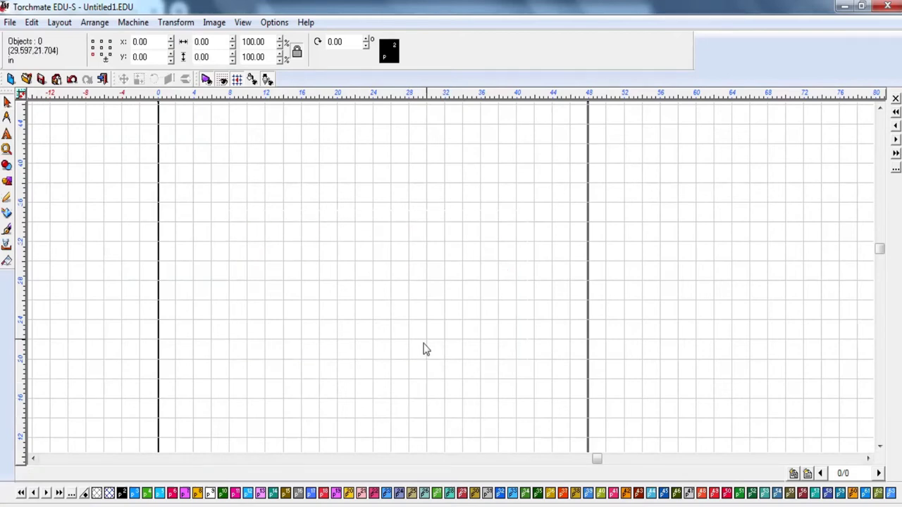
scroll(454, 310, down, 2)
scroll(455, 310, up, 2)
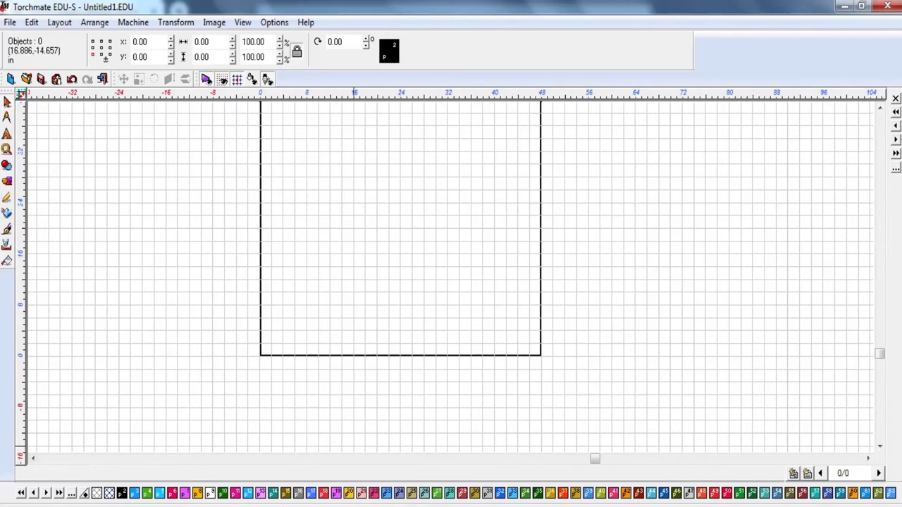
Step: Import the wrench PNG image and place it inside the material outline at about X 16.66, Y 27.54 in
middle_drag(320, 246, 373, 315)
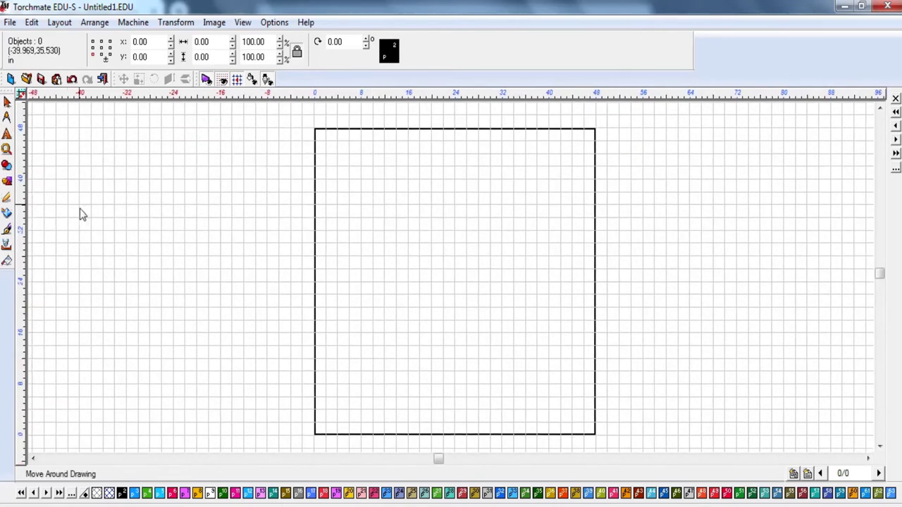
click(11, 22)
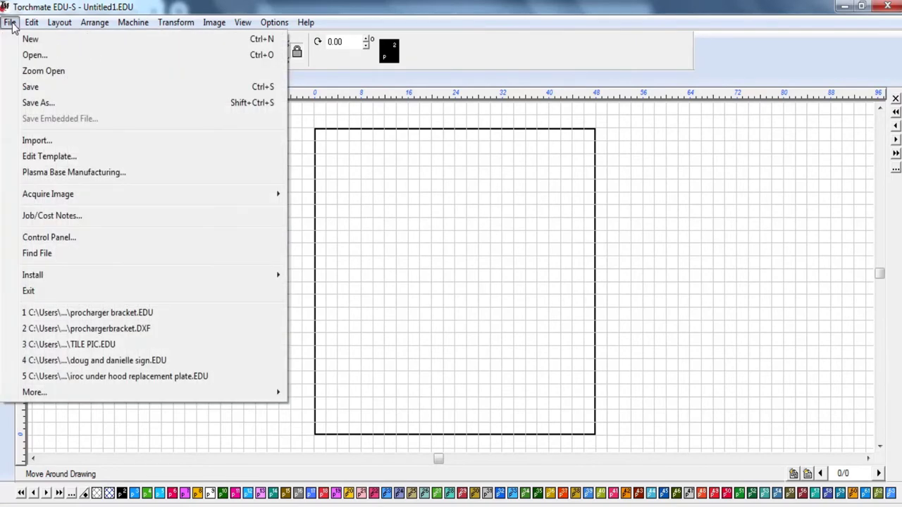
click(39, 140)
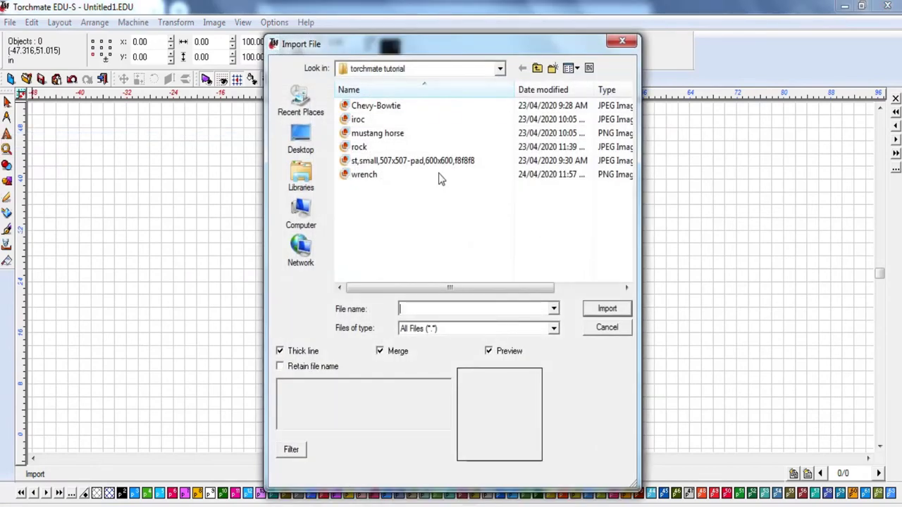
click(365, 174)
click(606, 308)
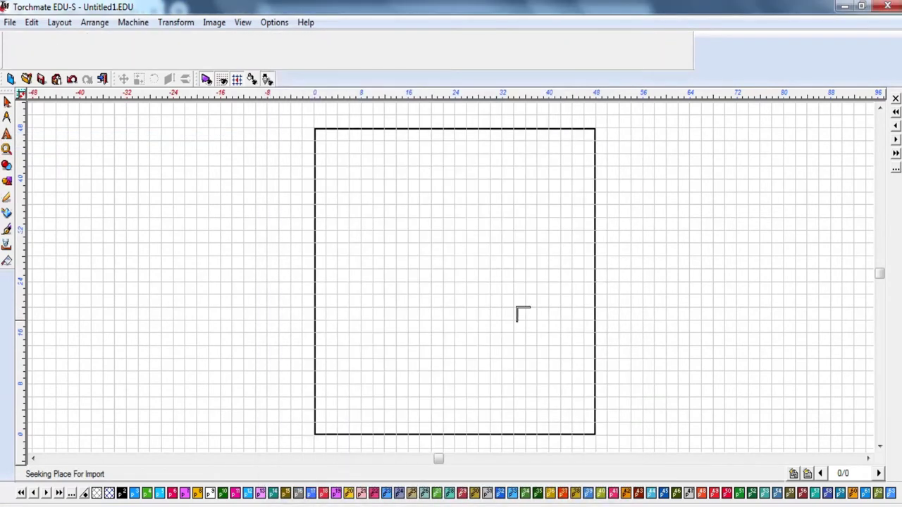
click(412, 247)
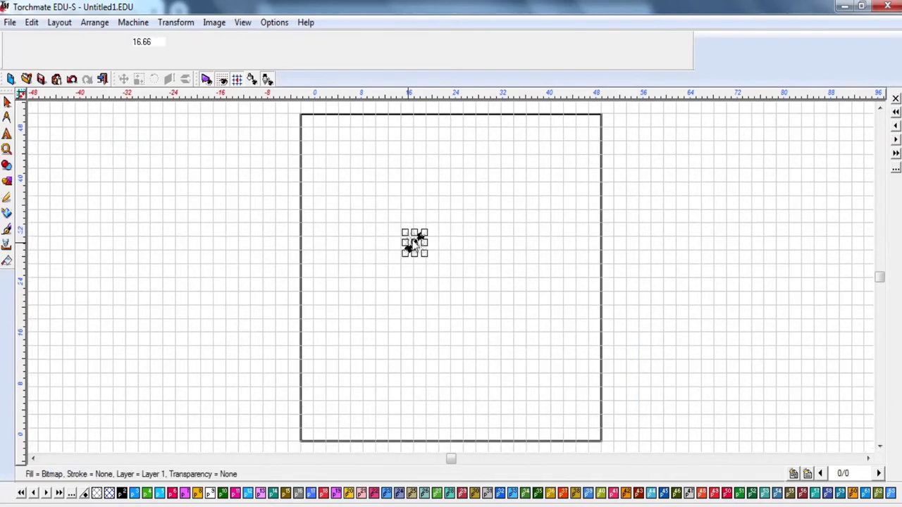
scroll(416, 243, up, 2)
scroll(451, 277, up, 2)
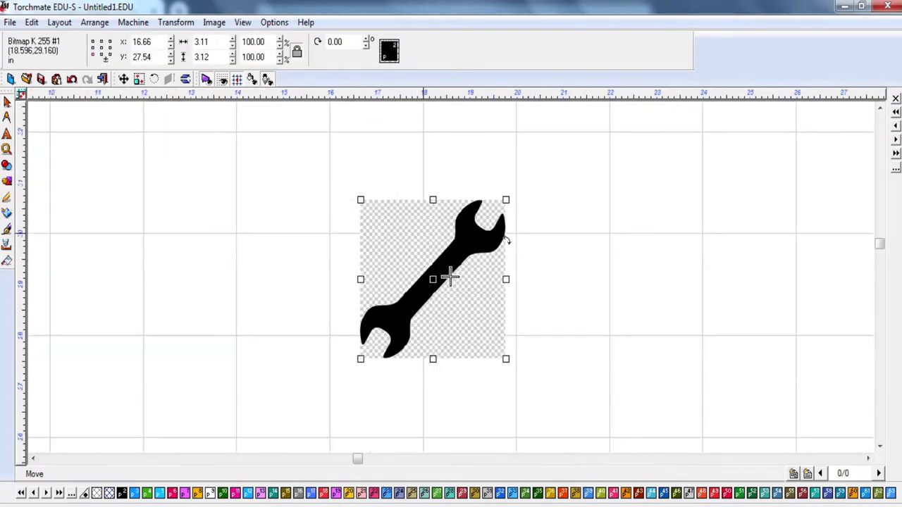
scroll(451, 278, down, 1)
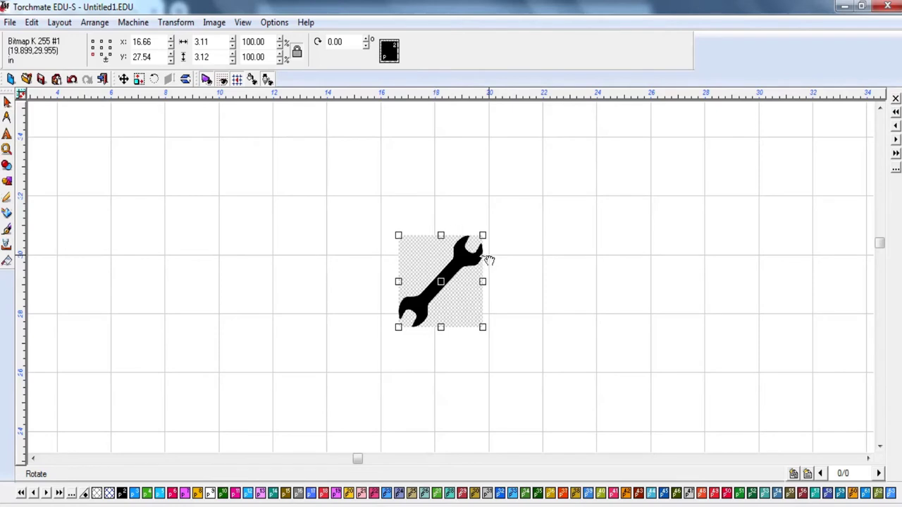
Step: Rotate the wrench bitmap freehand through horizontal until it slopes down along the opposite diagonal, and deselect it
drag(483, 259, 507, 326)
mouse_move(501, 249)
mouse_down()
mouse_move(477, 227)
mouse_move(495, 244)
mouse_up()
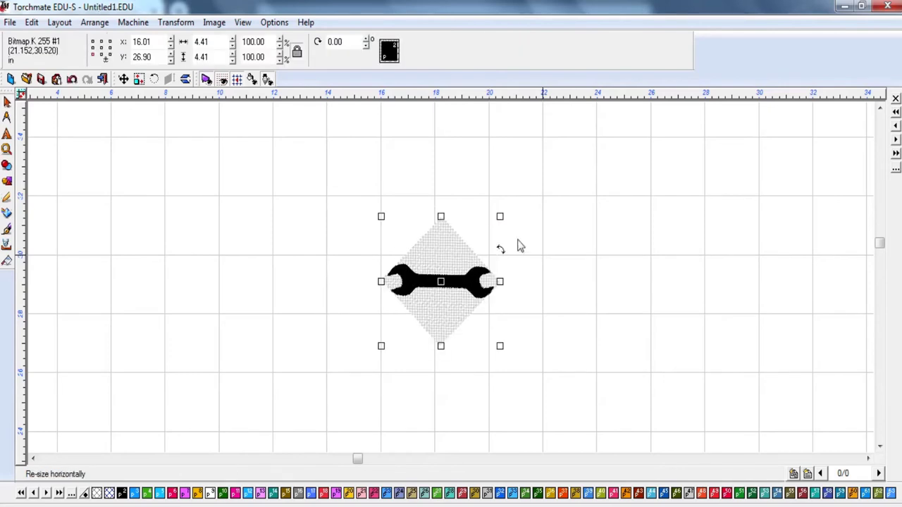
drag(501, 247, 426, 201)
drag(493, 256, 517, 318)
click(537, 357)
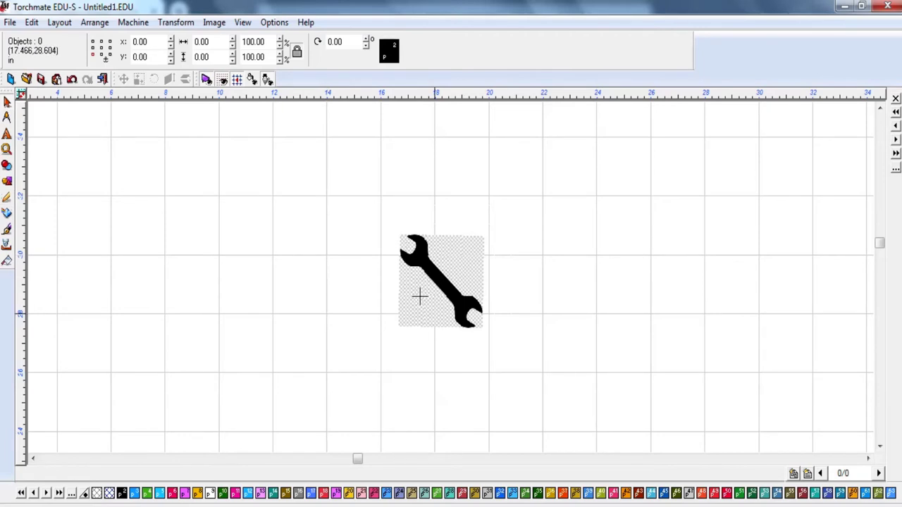
click(8, 219)
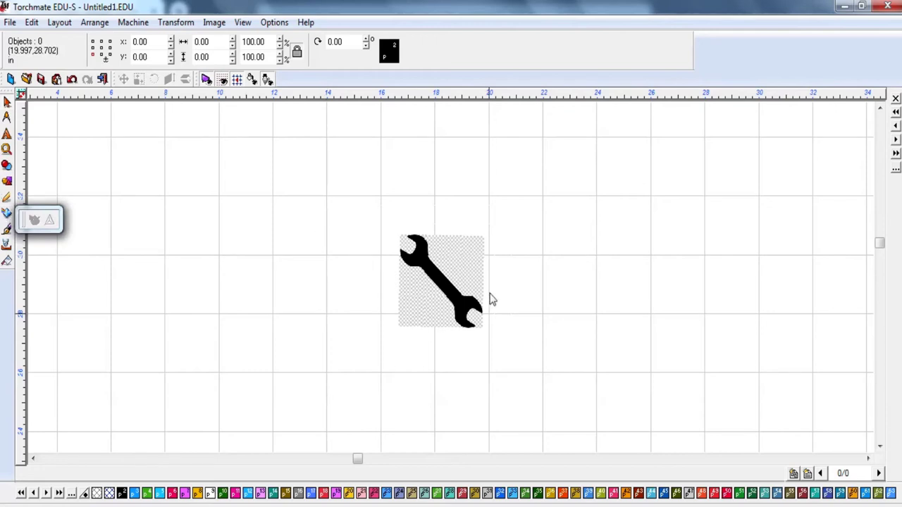
click(451, 299)
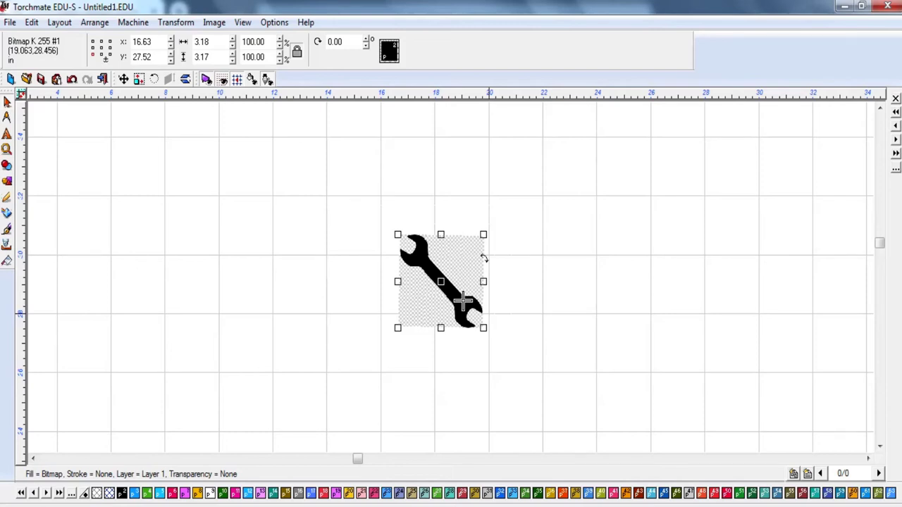
click(522, 320)
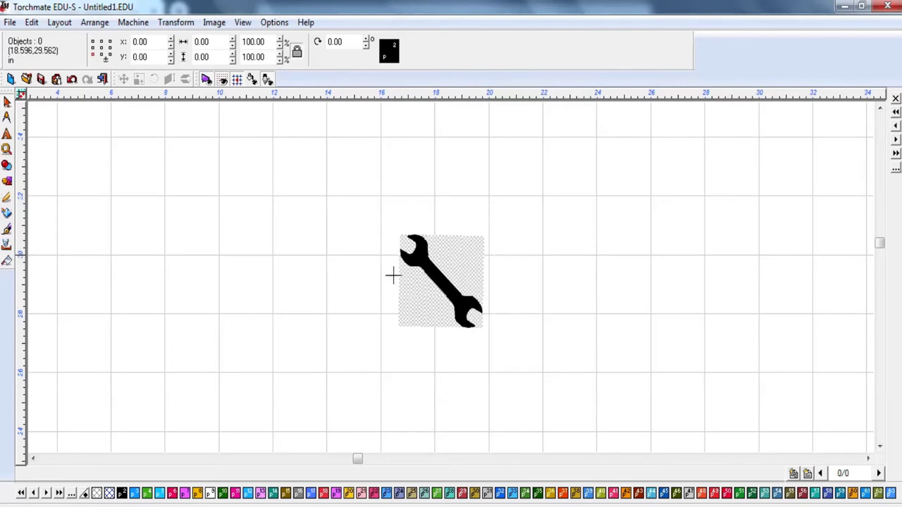
click(440, 285)
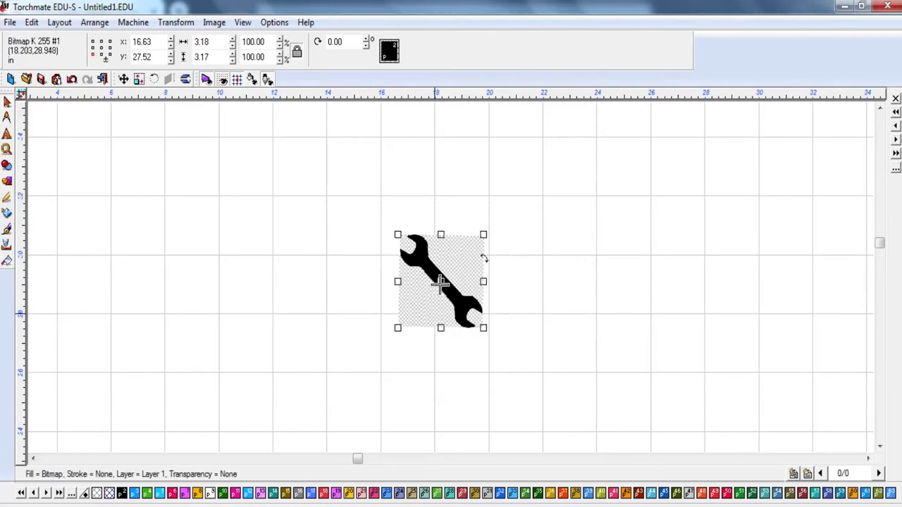
click(519, 332)
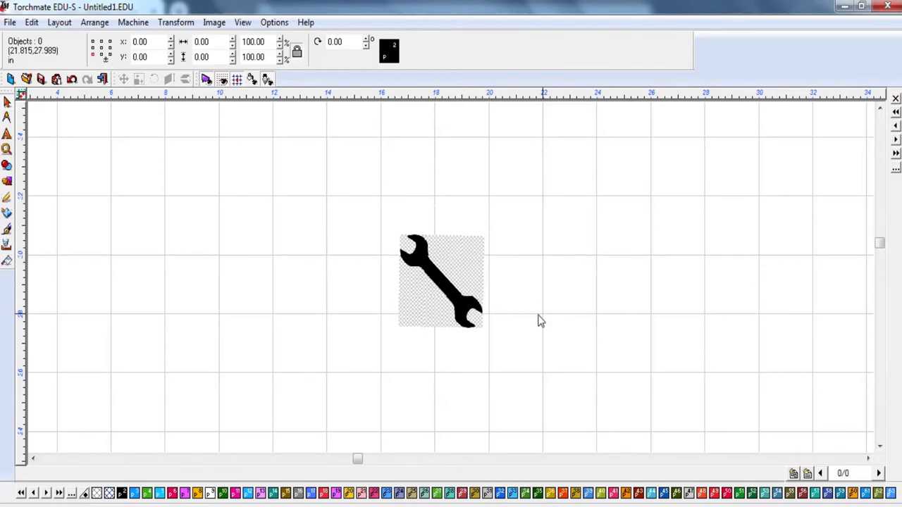
click(440, 275)
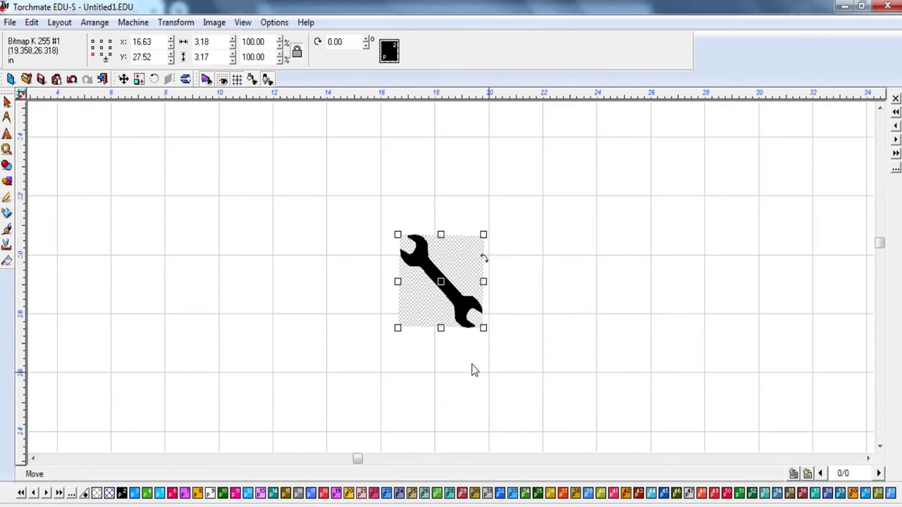
click(499, 339)
Step: Vectorize the wrench bitmap with the LOGO-Complex preset and close the vectorization mode
click(443, 284)
click(7, 215)
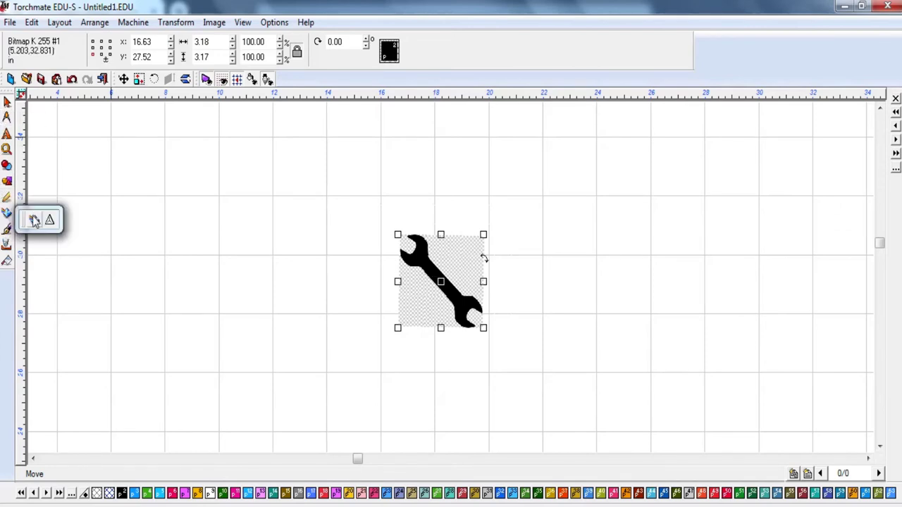
click(34, 220)
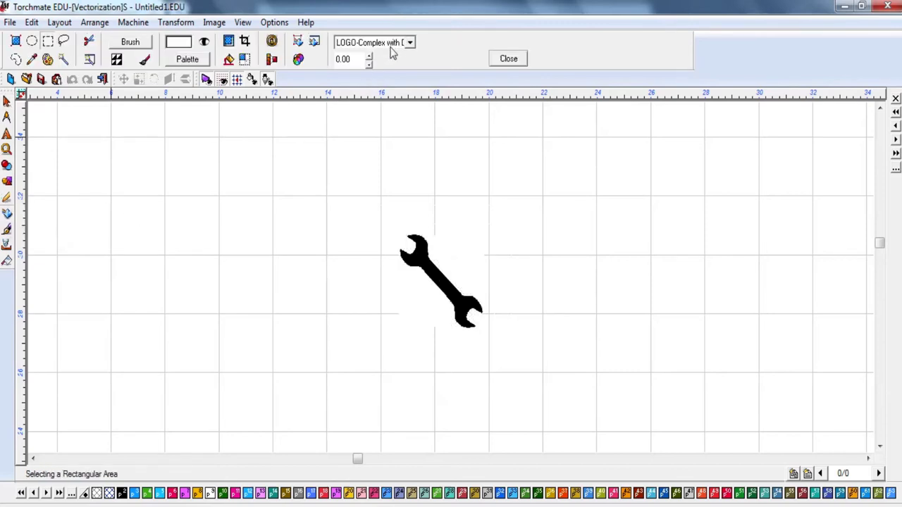
click(410, 43)
click(394, 89)
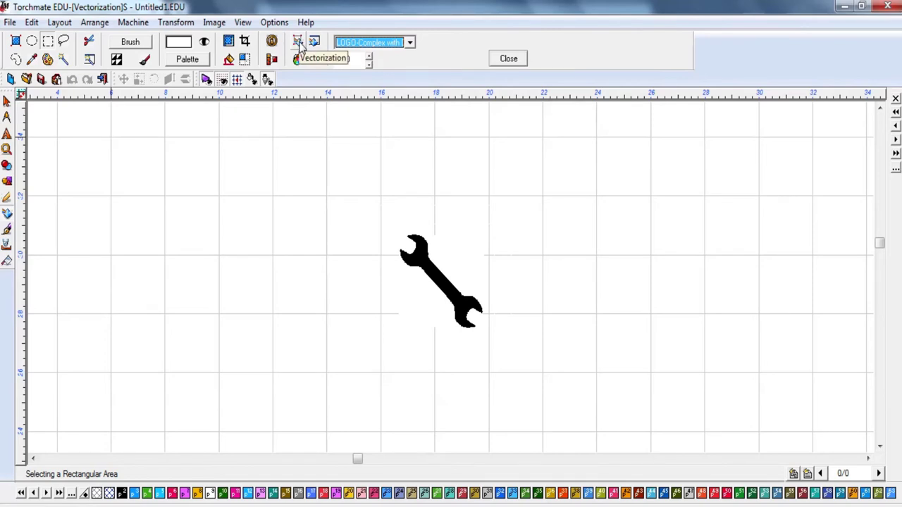
click(299, 44)
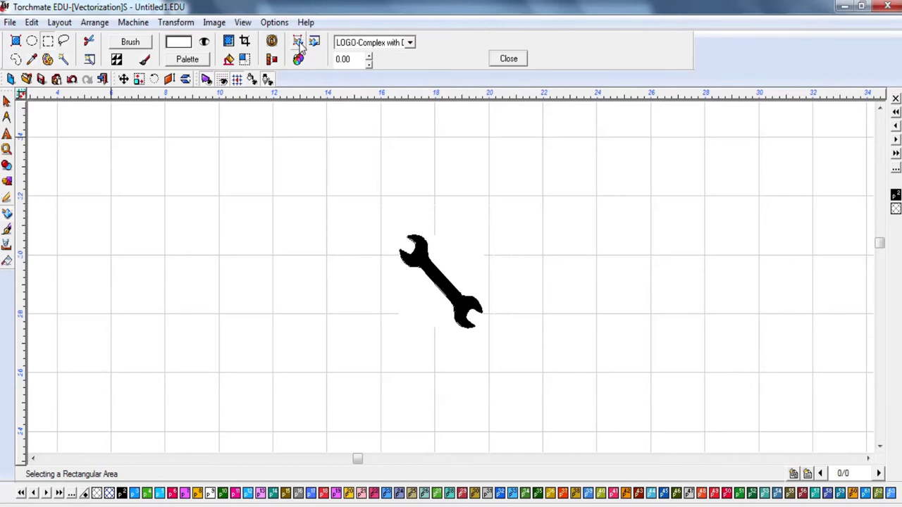
click(508, 58)
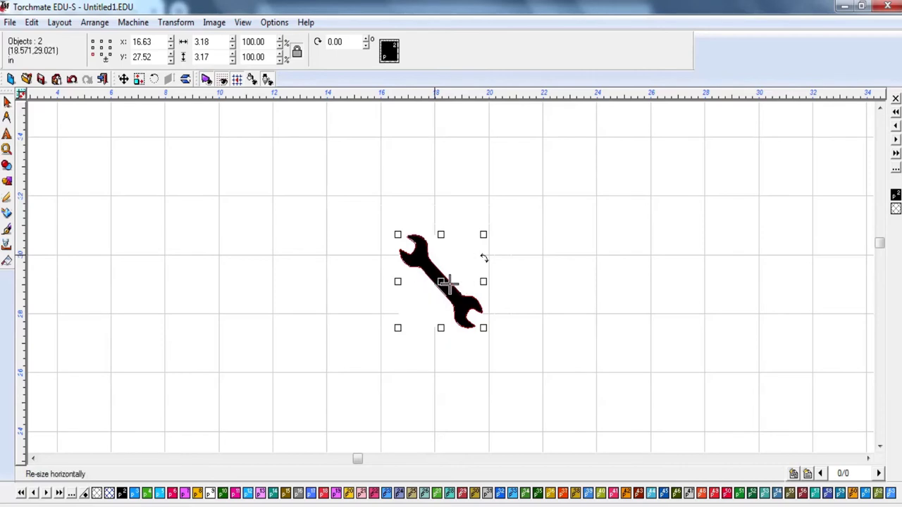
Step: Move the bitmap and traced outline together to about X 20.8, Y 28.8 in, and try pulling the bitmap away from the outline
drag(441, 281, 553, 243)
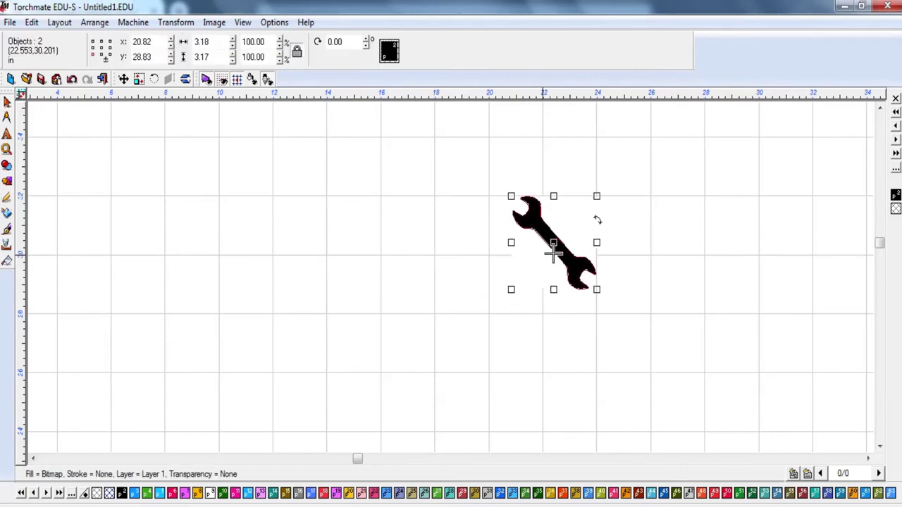
click(532, 268)
click(554, 239)
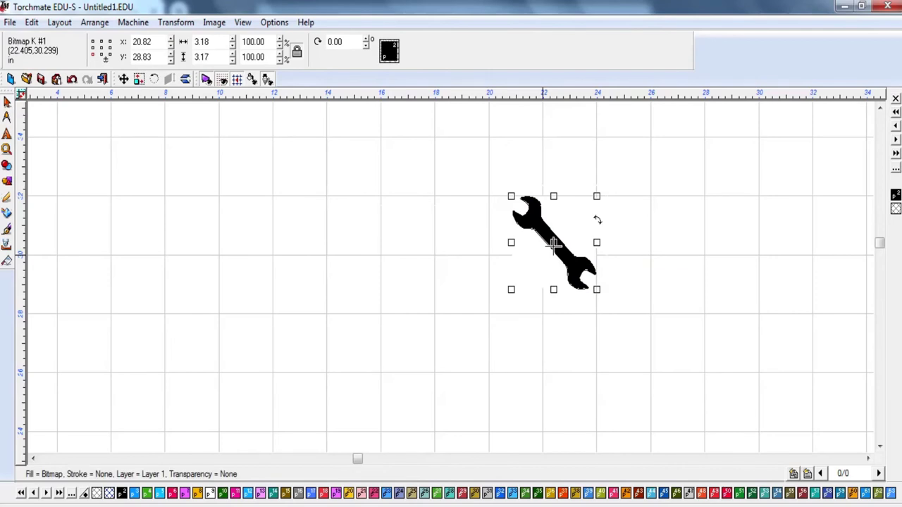
drag(554, 245, 296, 267)
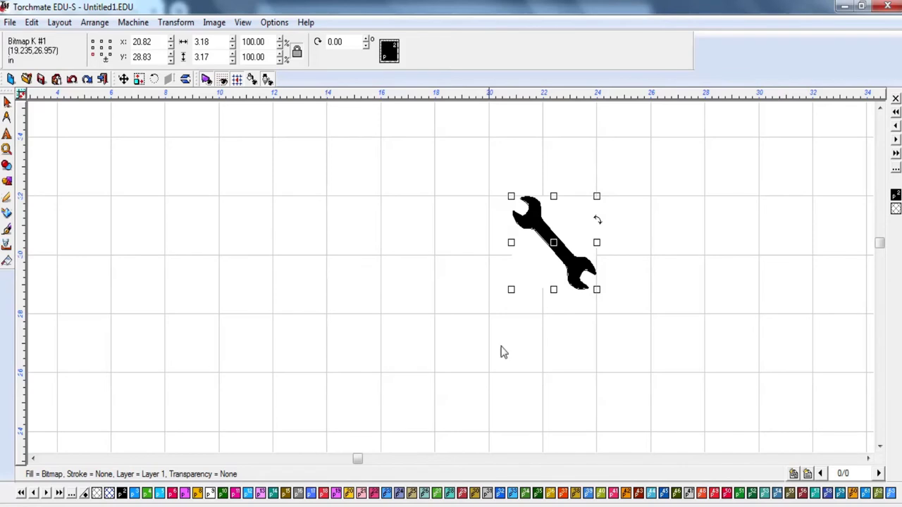
Step: Select only the wrench bitmap and move it off the traced outline to about X 12.8, Y 30 in
click(622, 281)
click(567, 261)
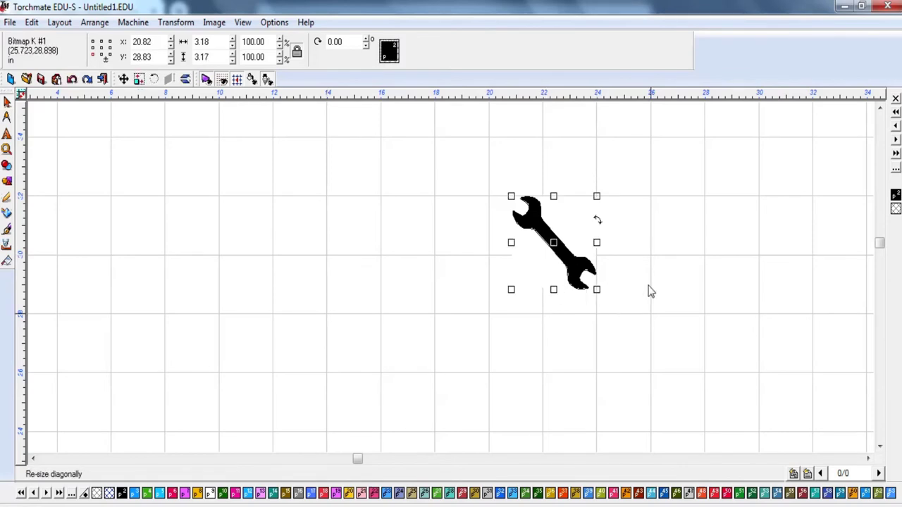
click(648, 289)
click(553, 244)
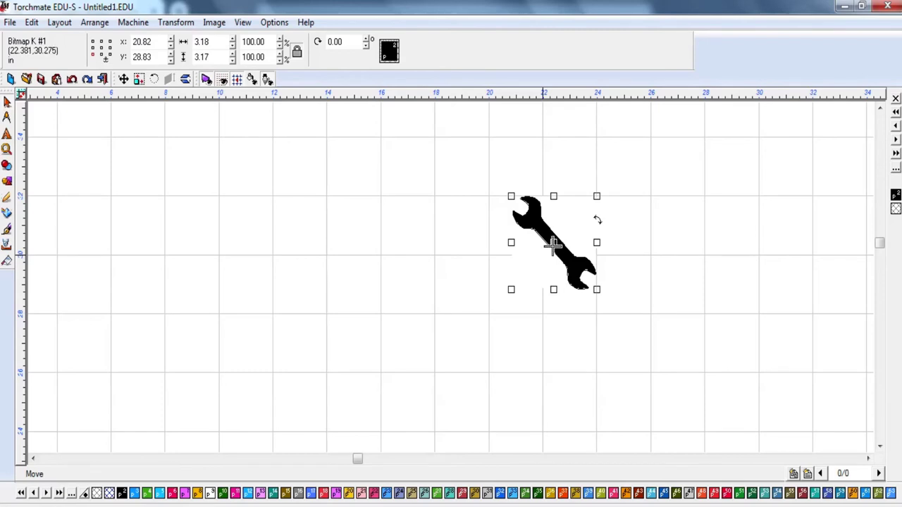
drag(554, 244, 342, 255)
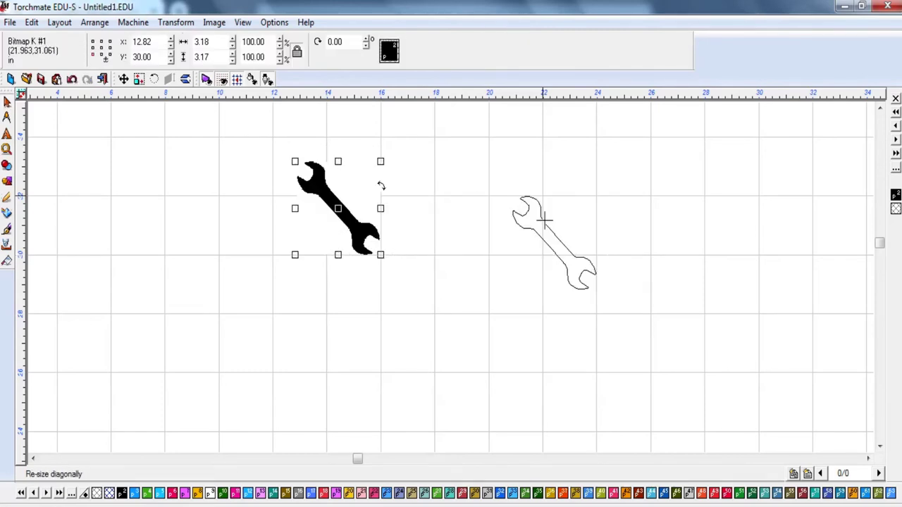
Step: Delete the original wrench bitmap, and select the traced outline briefly to check it
scroll(455, 282, up, 3)
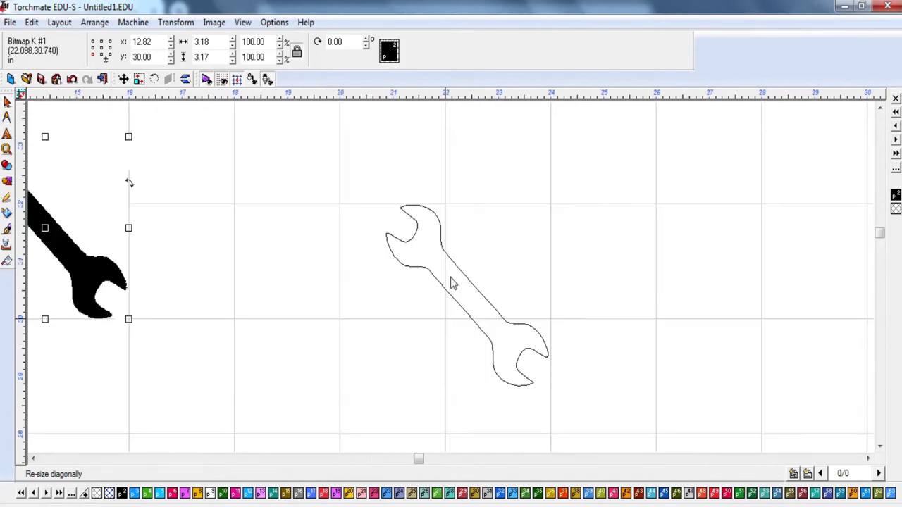
scroll(451, 282, down, 2)
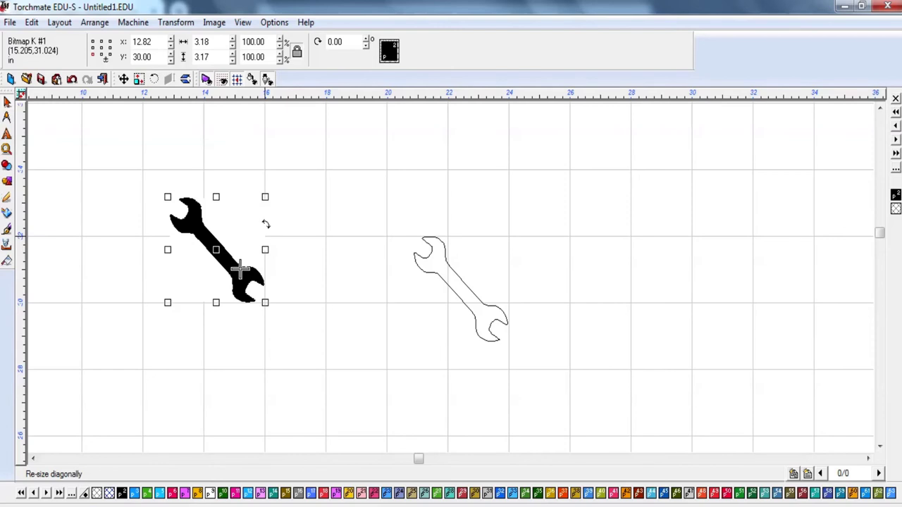
key(Delete)
click(458, 299)
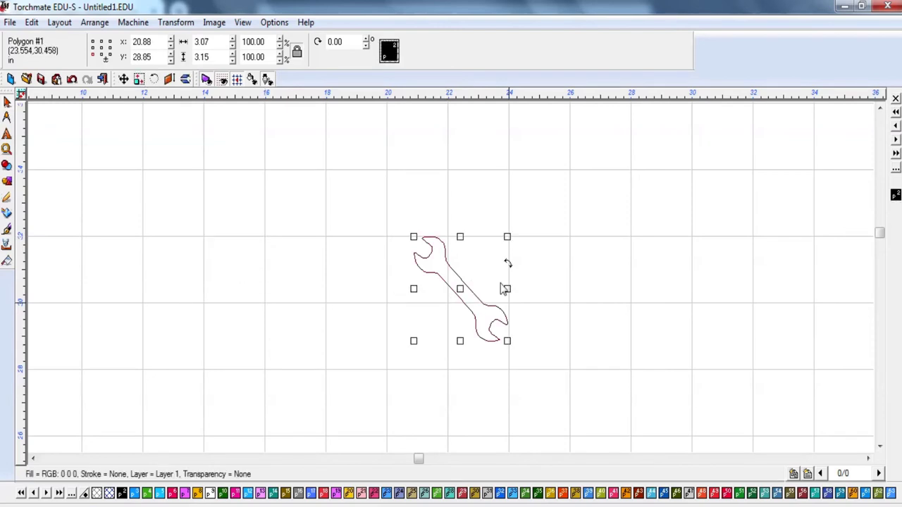
click(513, 273)
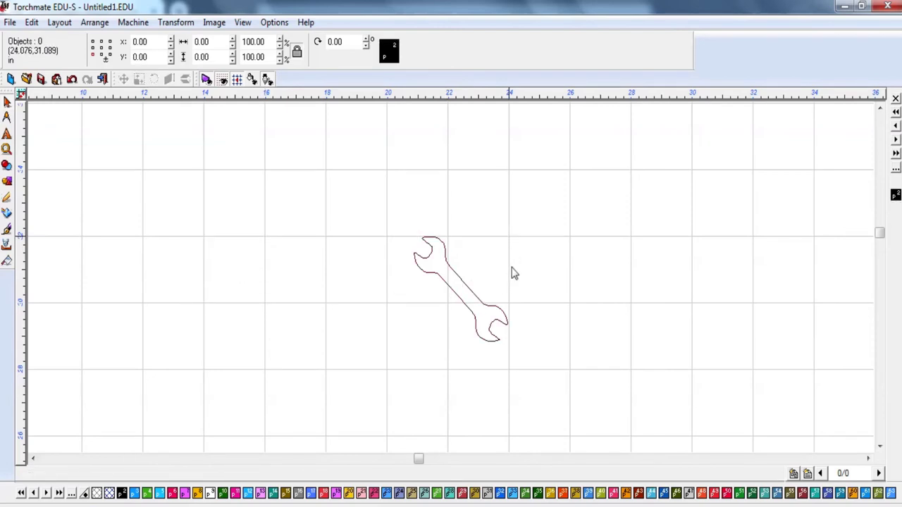
Step: Rotate the traced wrench outline freehand until it lies horizontal
click(480, 302)
drag(510, 261, 479, 247)
scroll(451, 297, down, 3)
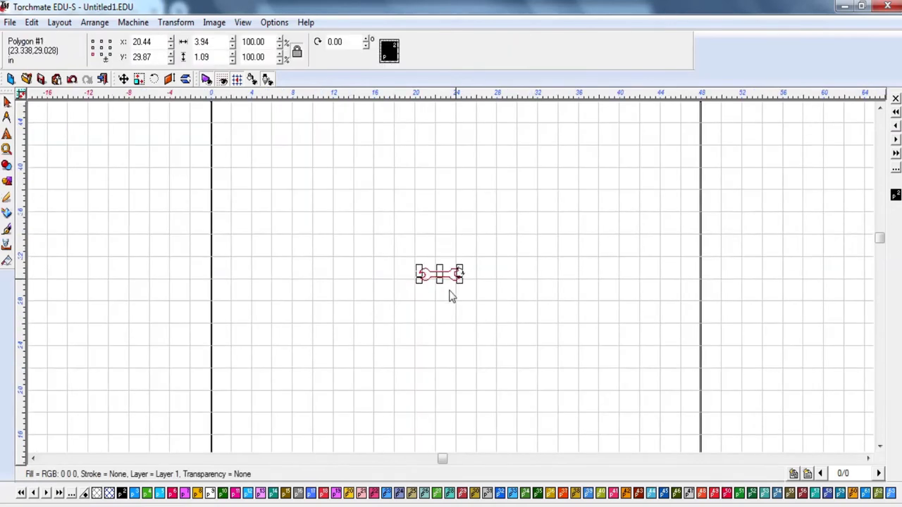
Step: Enlarge the wrench outline to about 27.4 by 7.55 in and move it to about X 8.6, Y 20.45 in on the material
scroll(451, 297, down, 2)
drag(458, 288, 581, 383)
drag(518, 299, 448, 317)
click(484, 369)
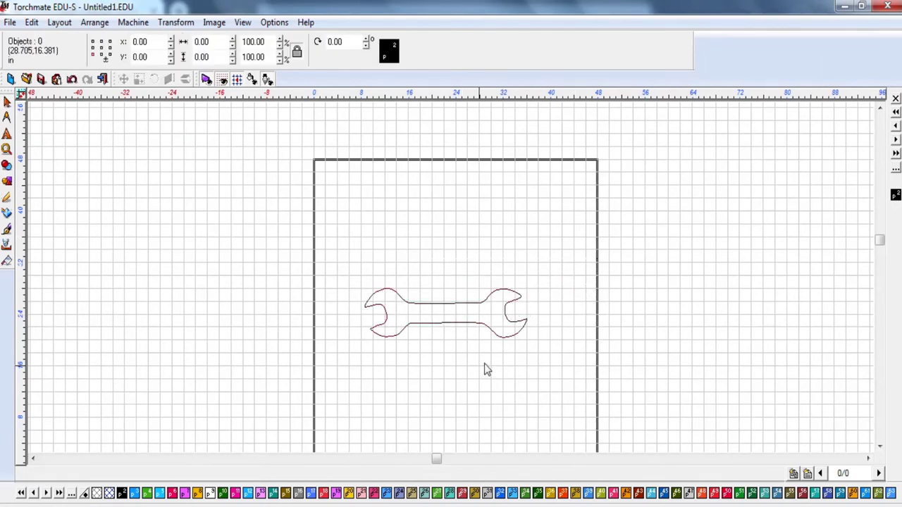
Step: Delete the enlarged wrench outline from the material
scroll(452, 286, up, 2)
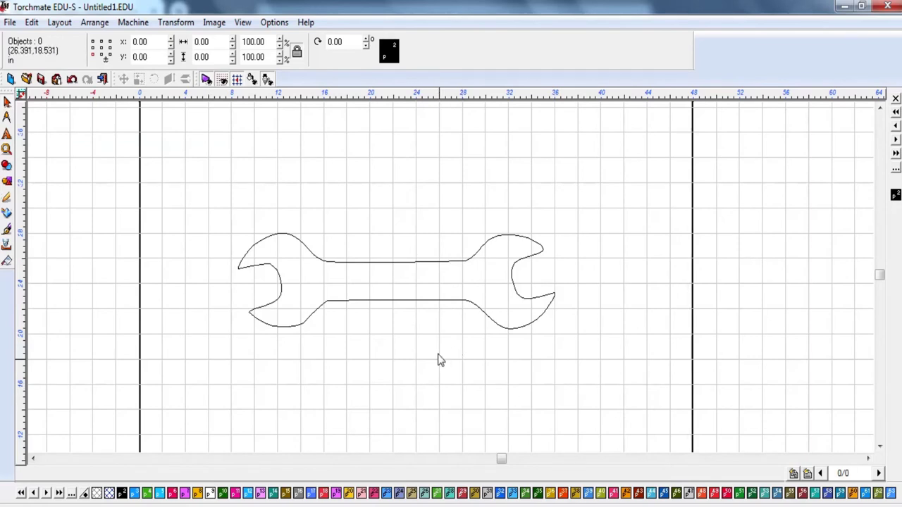
click(437, 300)
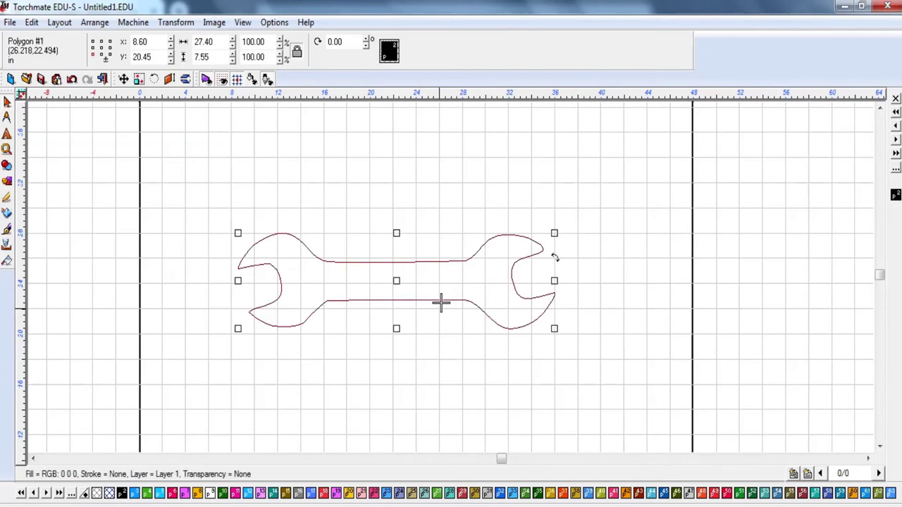
key(Delete)
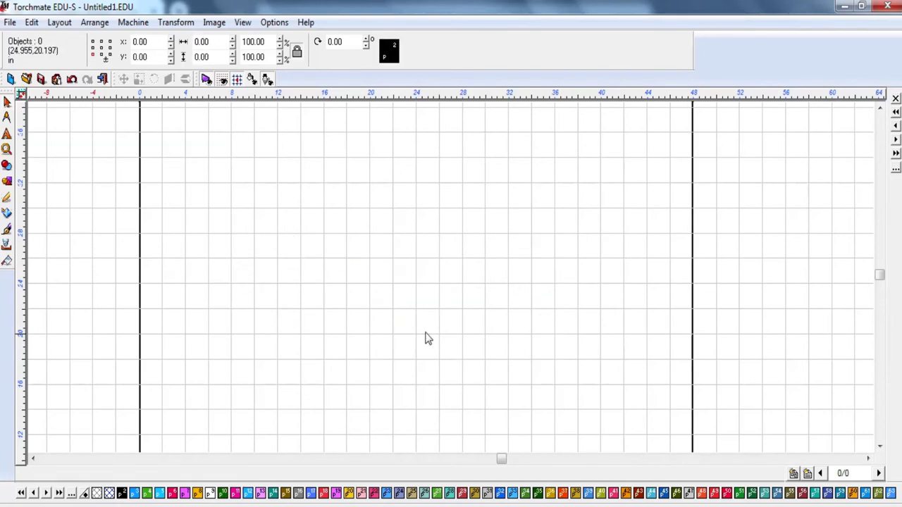
scroll(437, 310, down, 2)
scroll(455, 266, down, 1)
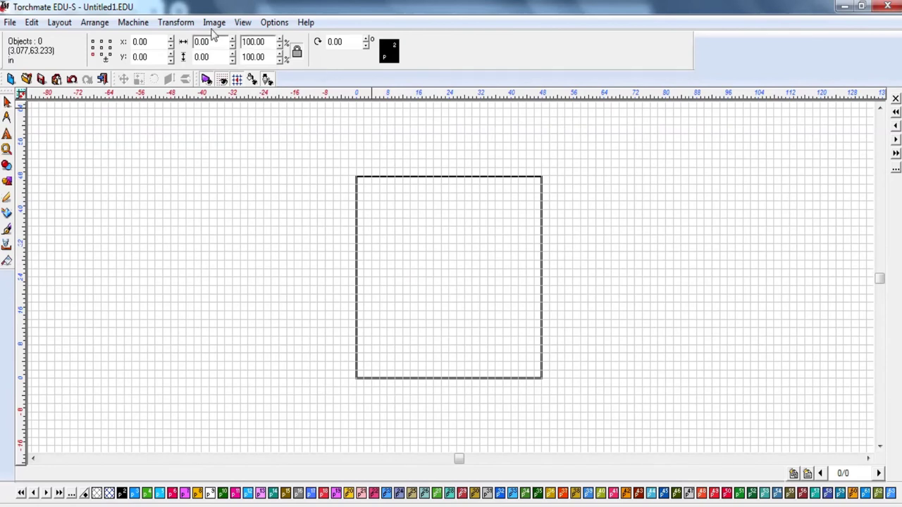
click(185, 24)
mouse_move(142, 27)
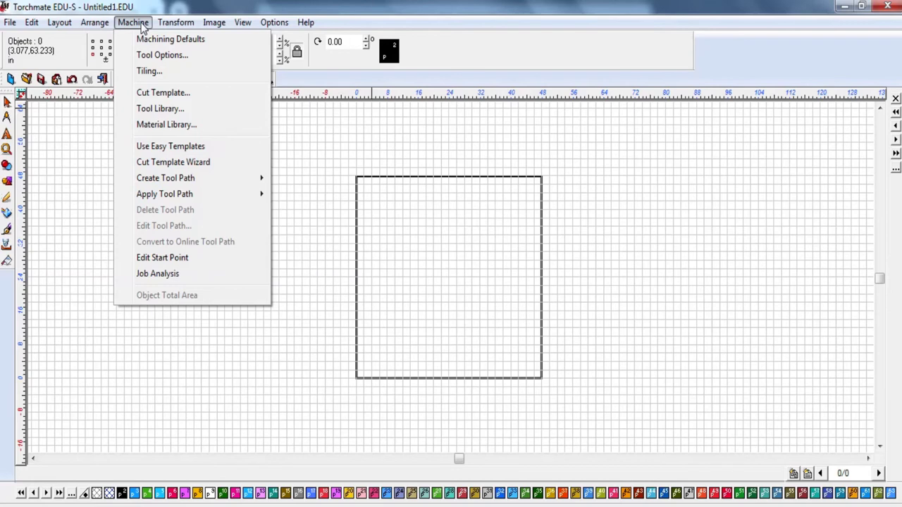
mouse_move(175, 22)
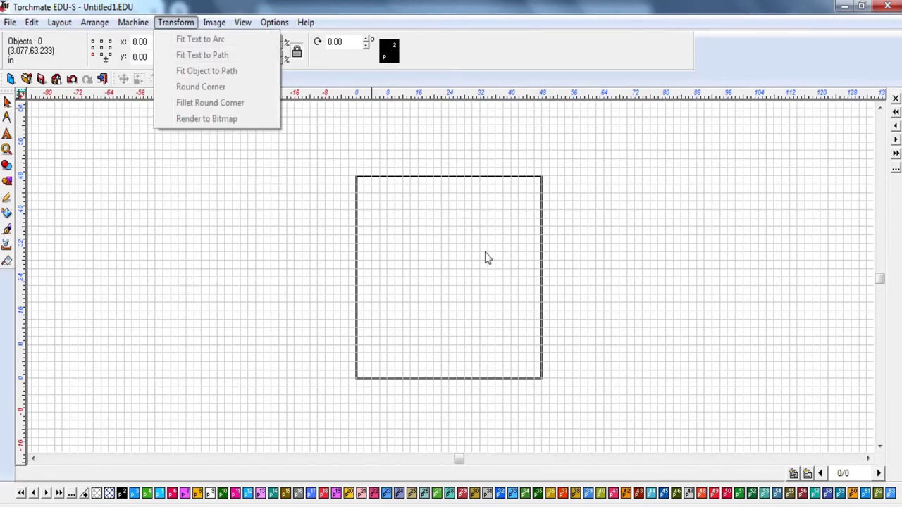
click(331, 258)
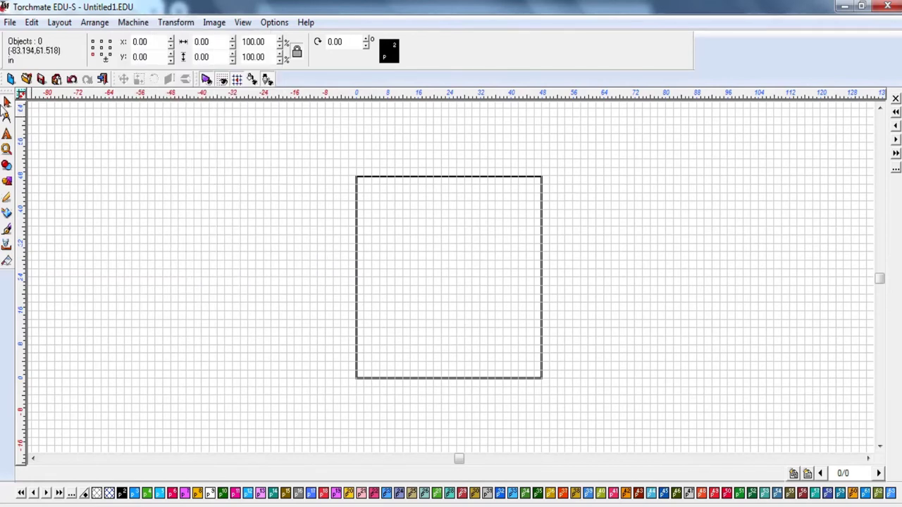
Step: Import the rock photo from the torchmate tutorial folder and place it on the material at about X 14.91, Y 29.71 in
click(10, 22)
click(28, 137)
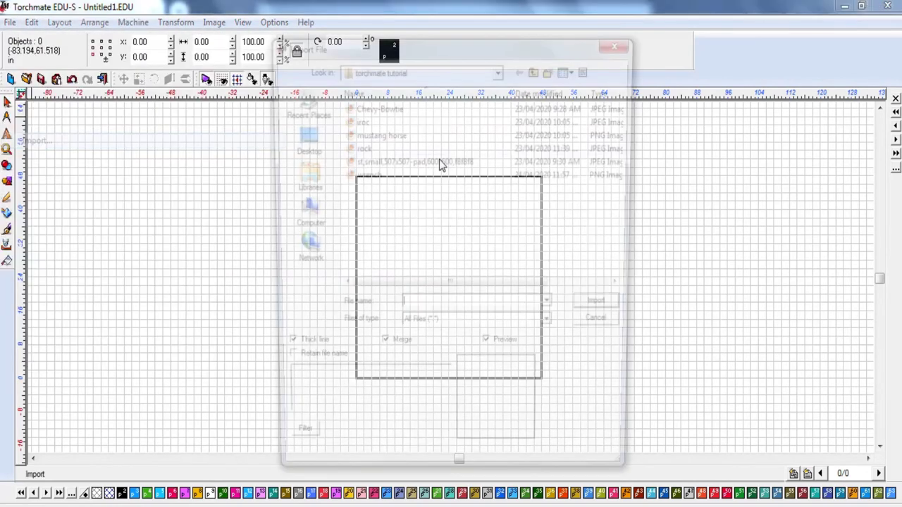
click(359, 147)
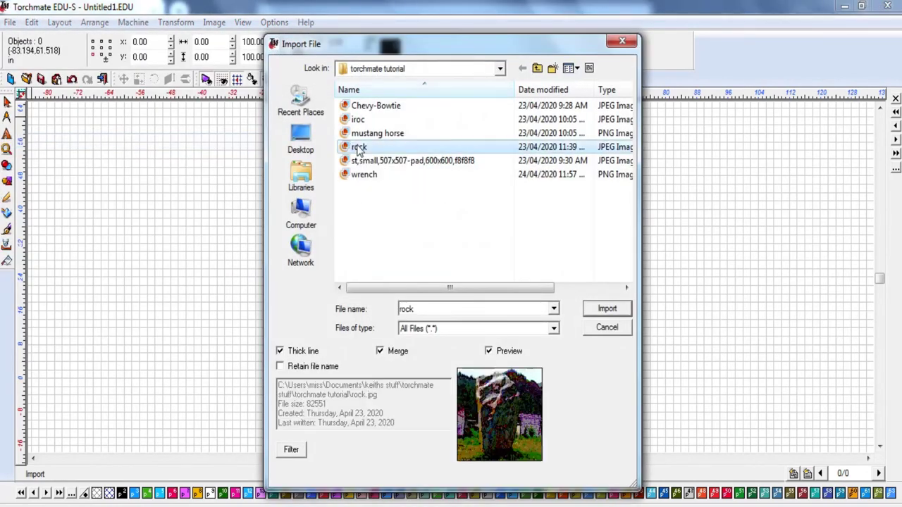
click(602, 309)
click(416, 226)
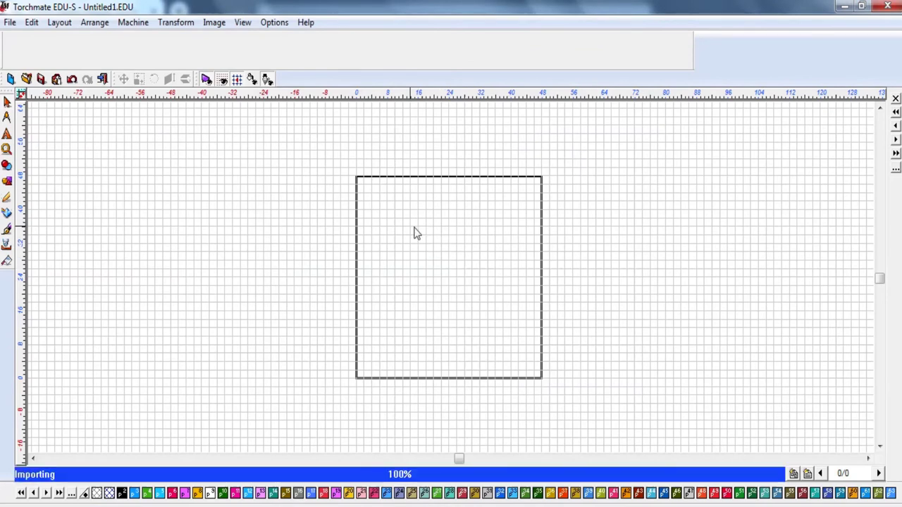
scroll(436, 262, up, 5)
scroll(398, 258, down, 3)
scroll(451, 268, up, 3)
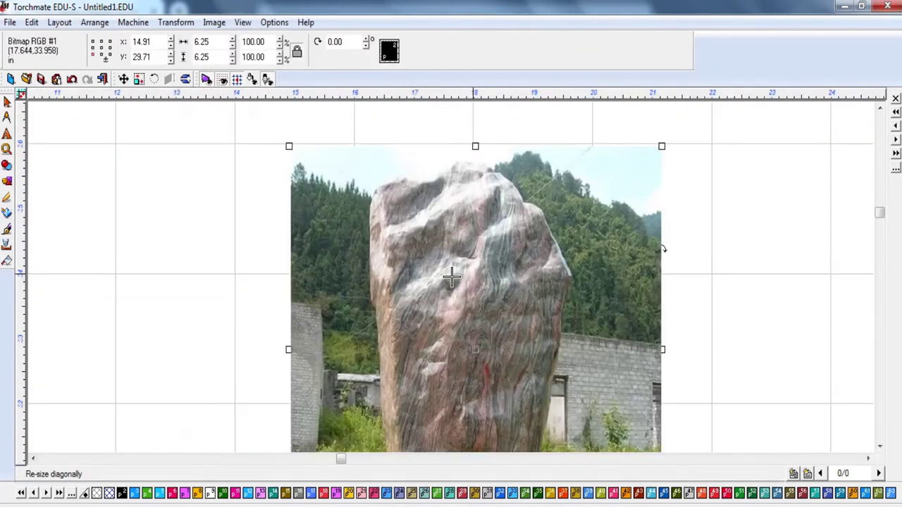
scroll(450, 276, down, 2)
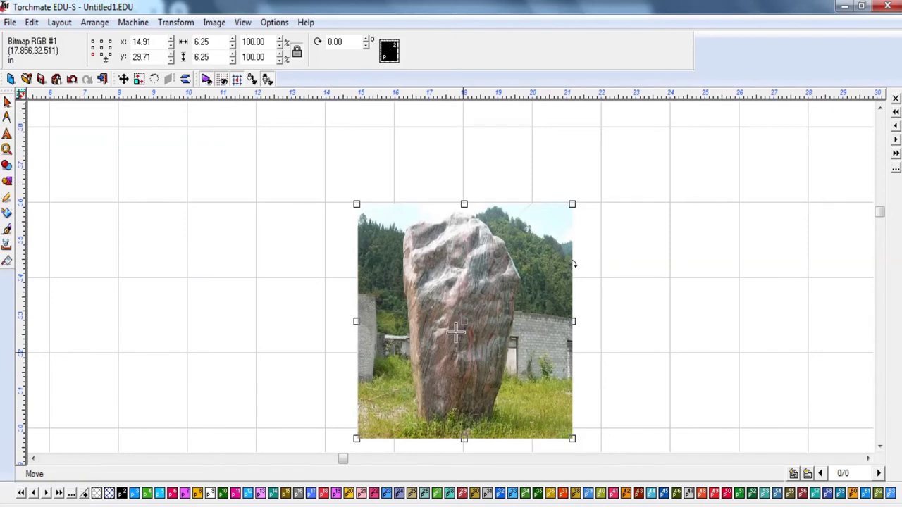
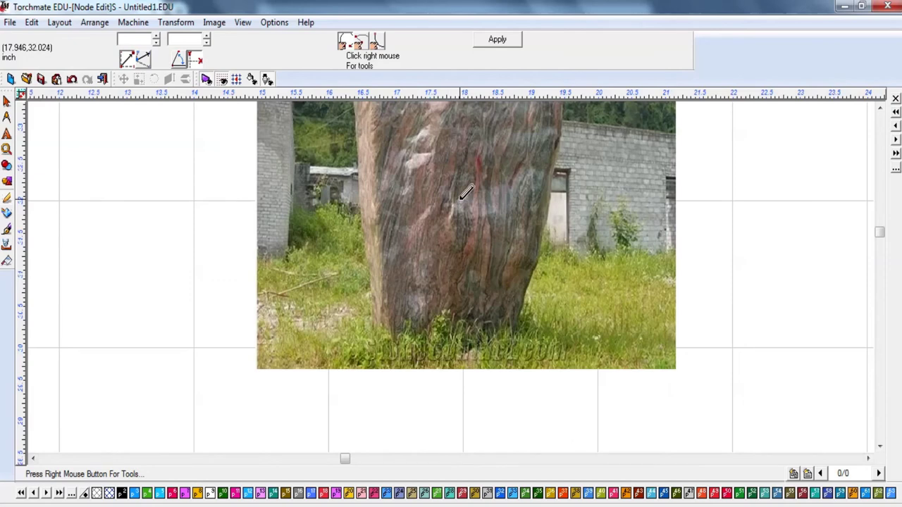
scroll(462, 191, down, 3)
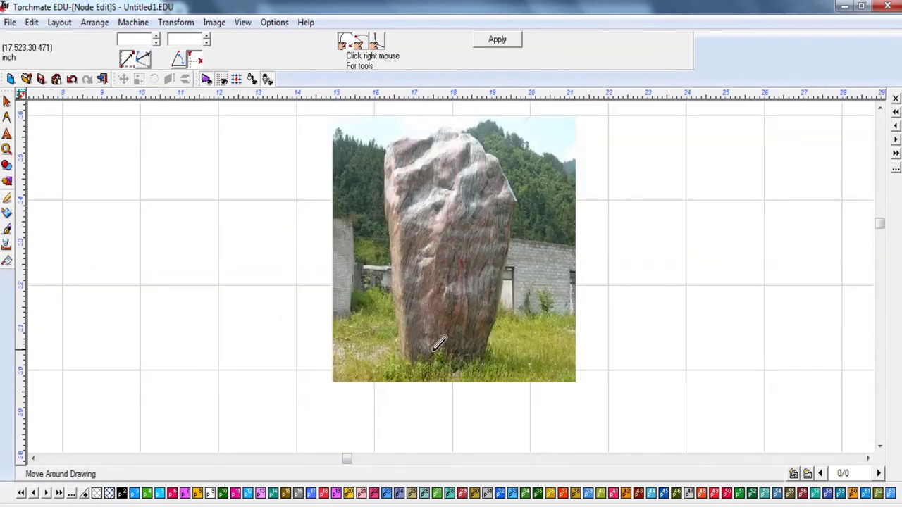
drag(429, 311, 455, 331)
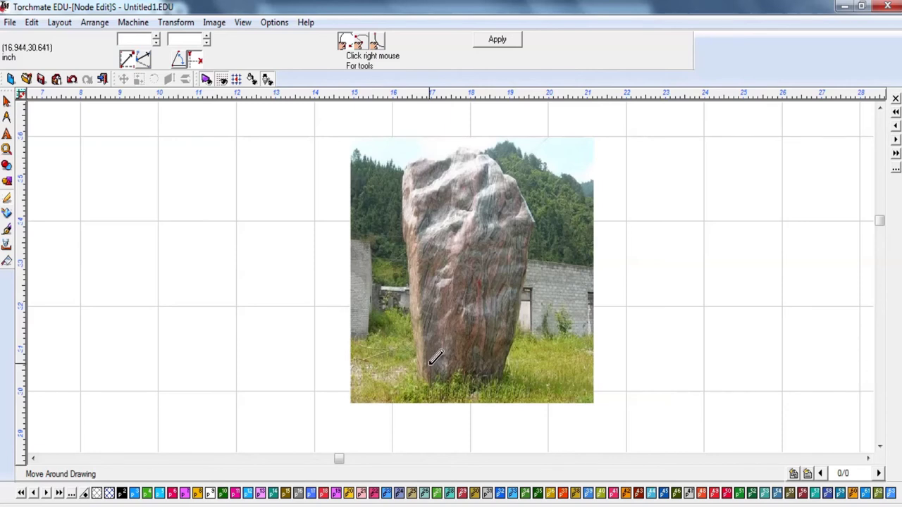
click(429, 364)
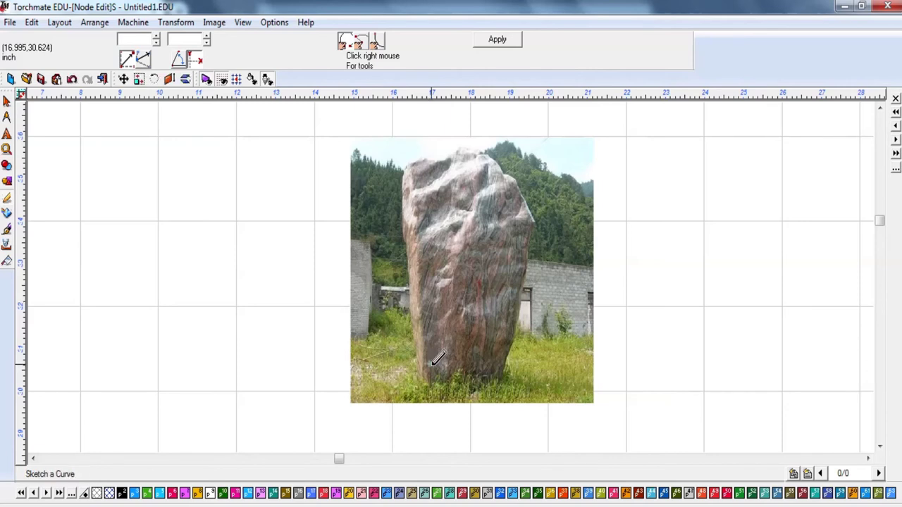
click(502, 363)
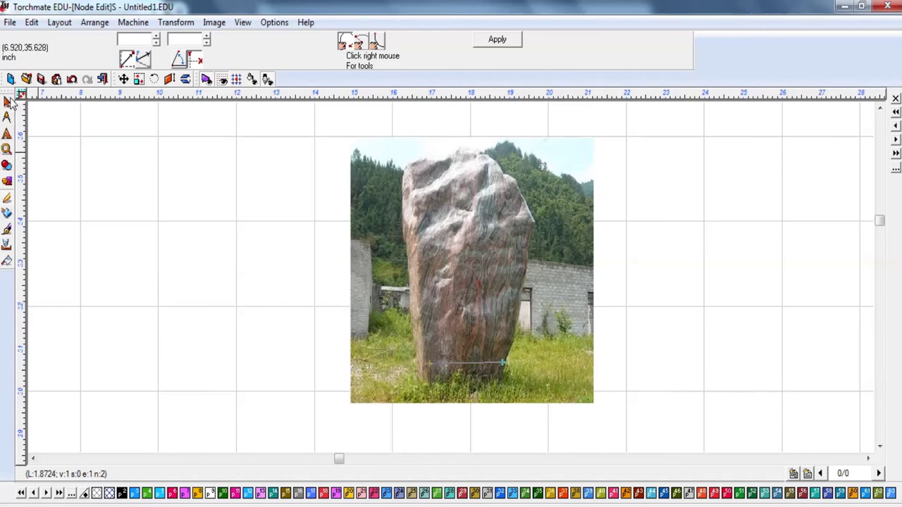
click(7, 102)
click(464, 347)
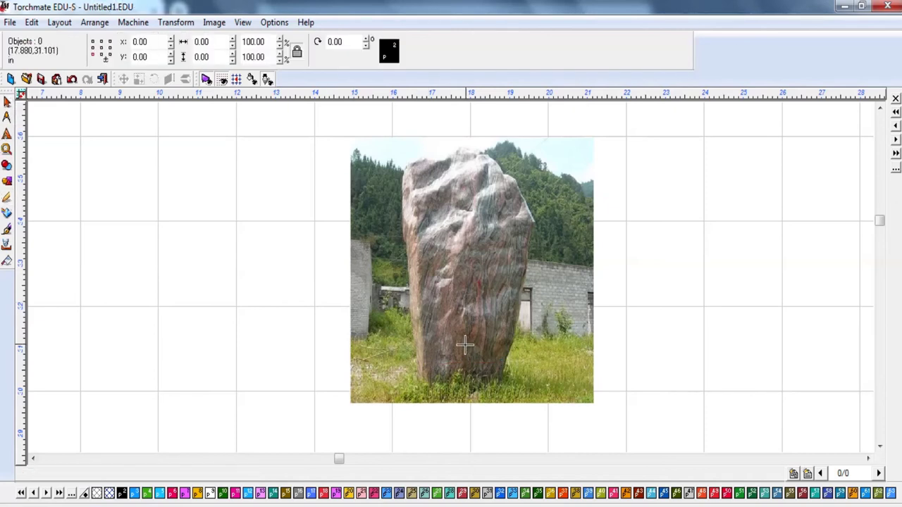
Step: Try to vectorize the rock photo with the LOGO-Complex preset, and close the vectorization
click(474, 295)
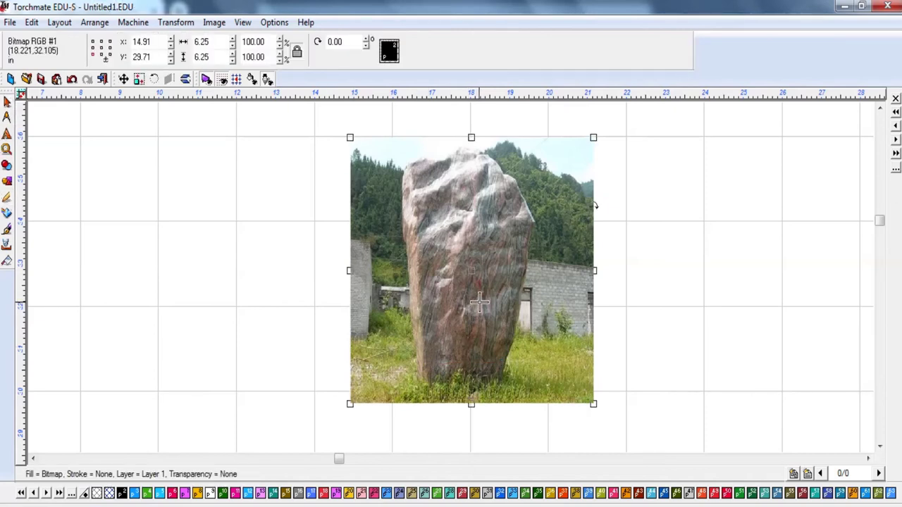
click(8, 226)
click(50, 218)
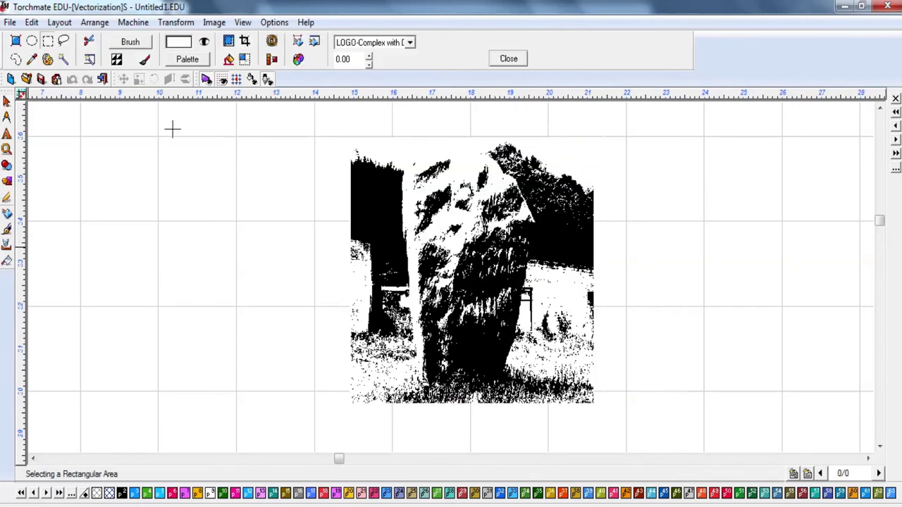
click(299, 59)
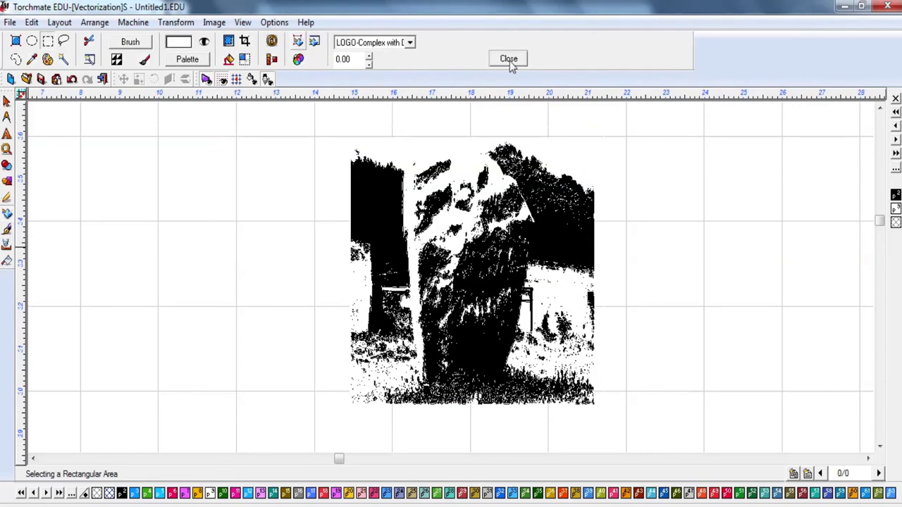
click(509, 59)
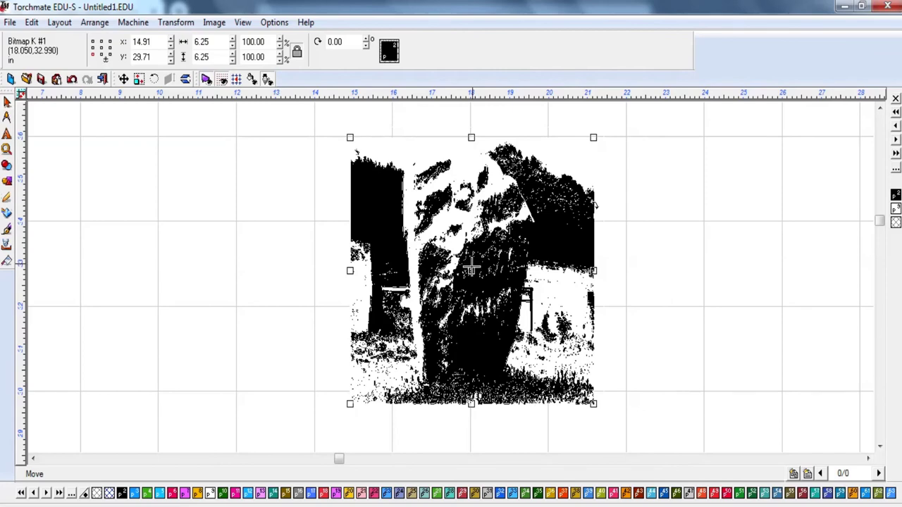
Step: Move the black-and-white rock bitmap off the traced outlines to about X 7.42, Y 28.88 in, and select the outline group
drag(472, 271, 179, 306)
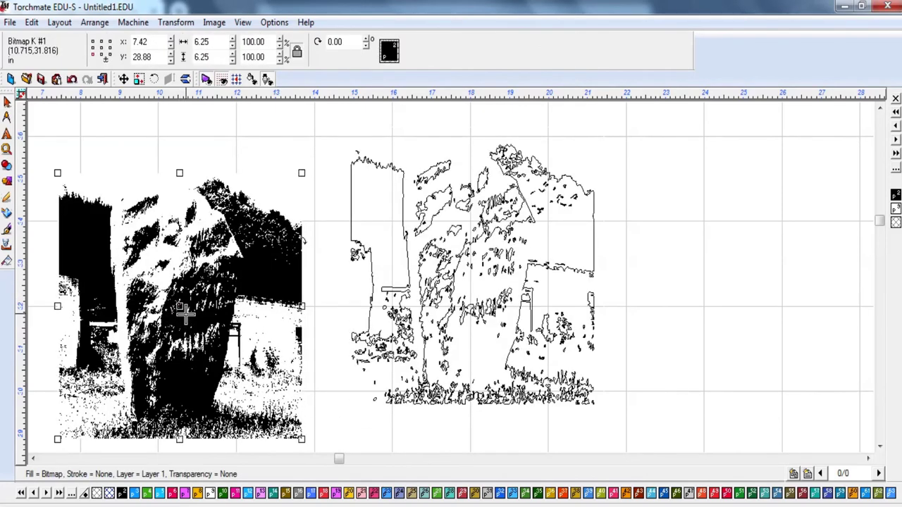
click(462, 290)
click(433, 283)
Step: Undo the bitmap move and the vectorization of the rock, and deselect the photo
key(ctrl+z)
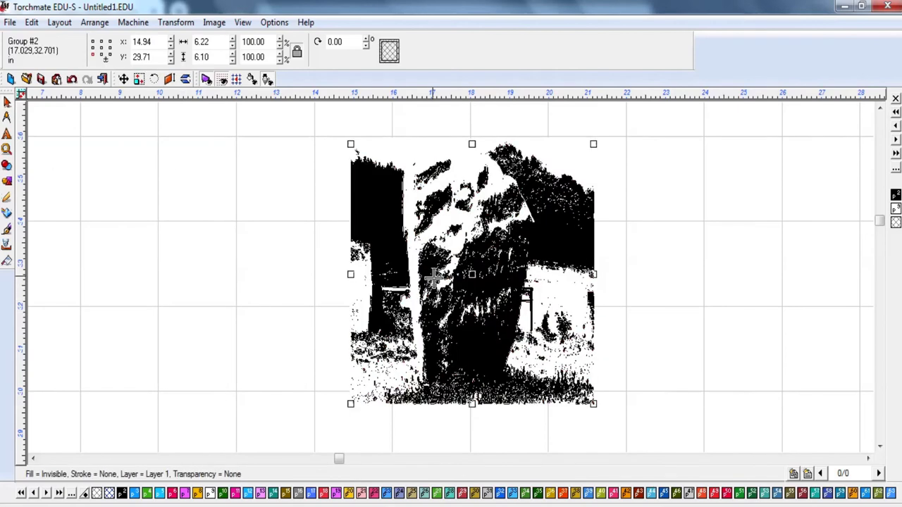
key(ctrl+a)
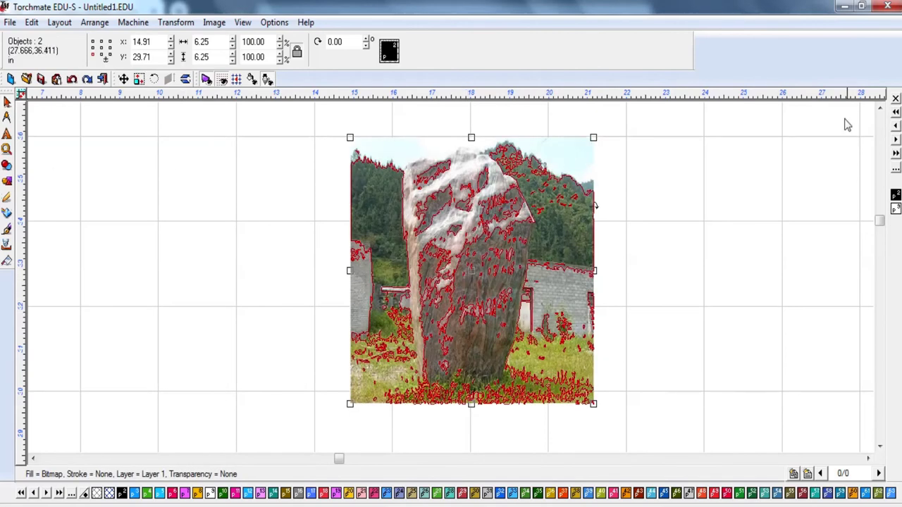
key(Tab)
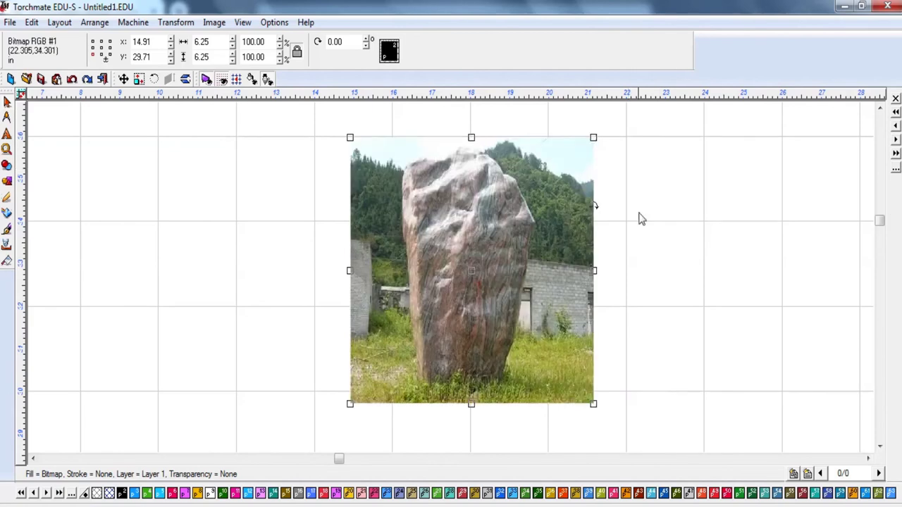
click(680, 284)
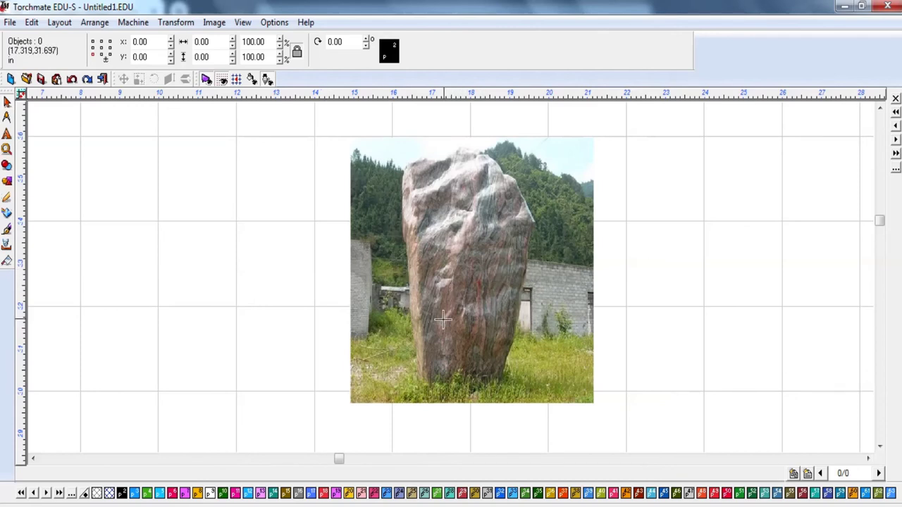
Step: Sketch a line about 1.86 in long across the rock's base and continue it node by node up the rock's lower right edge
click(7, 210)
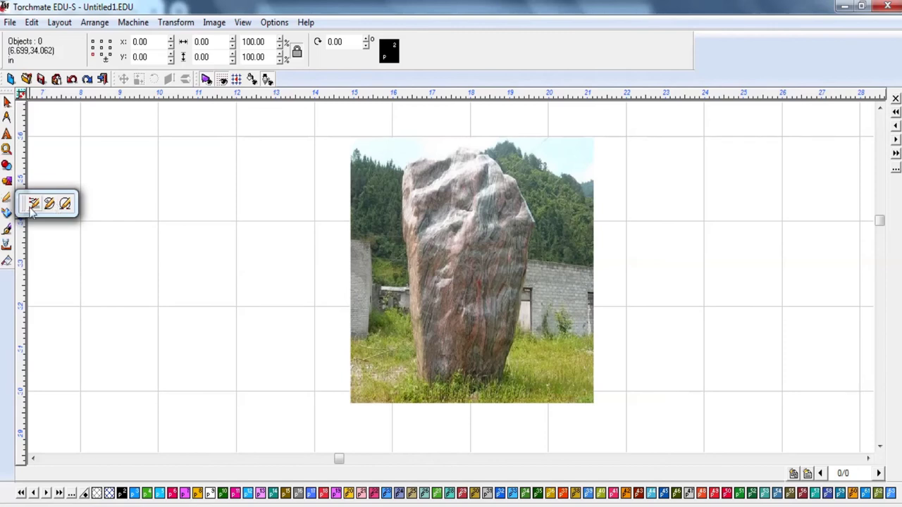
click(33, 204)
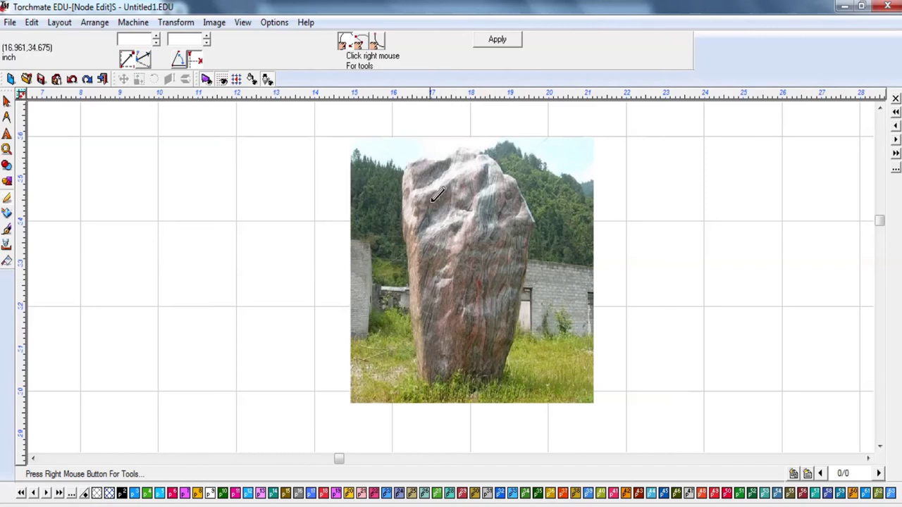
click(428, 365)
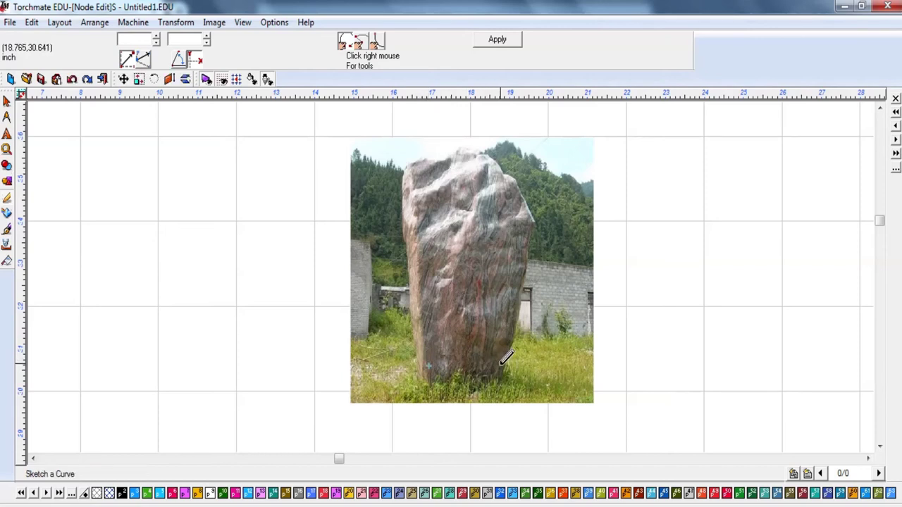
click(501, 365)
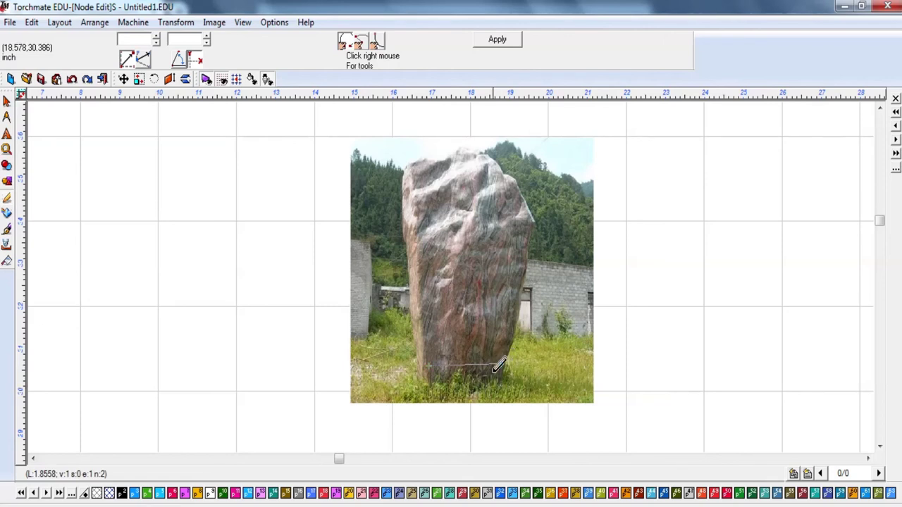
click(512, 332)
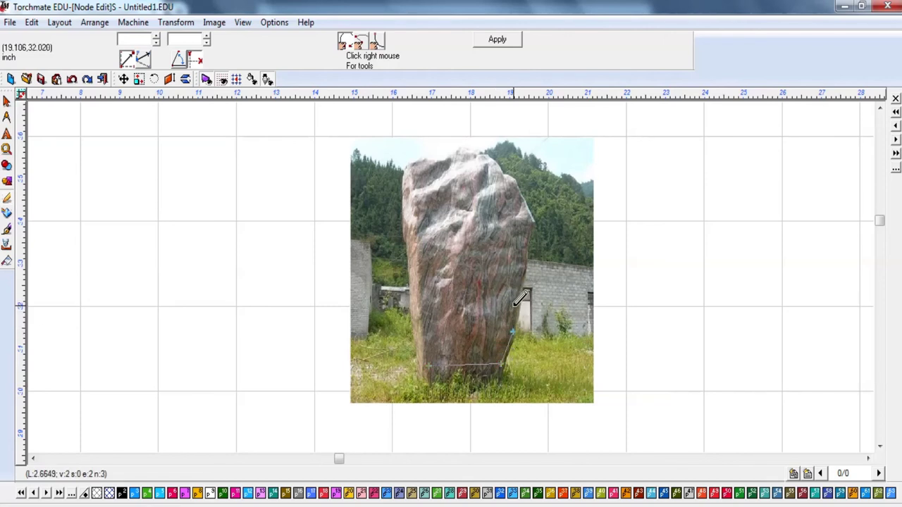
click(516, 307)
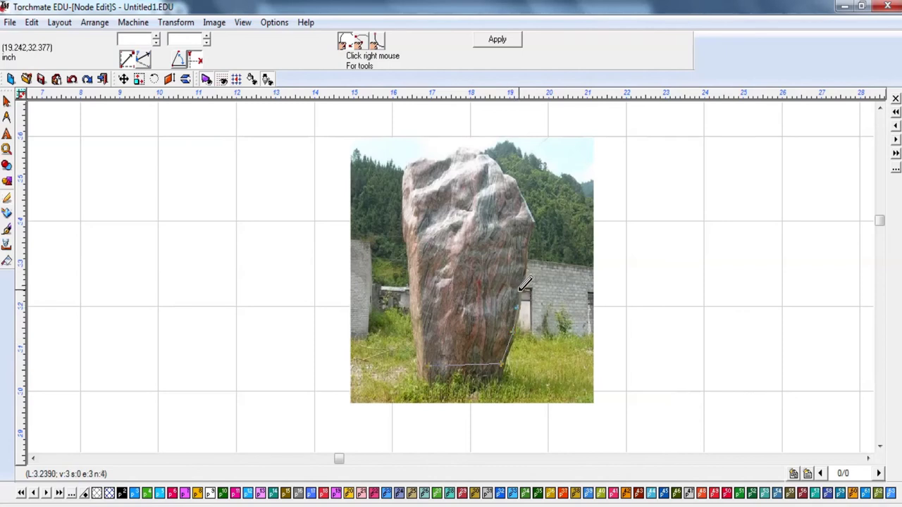
click(518, 287)
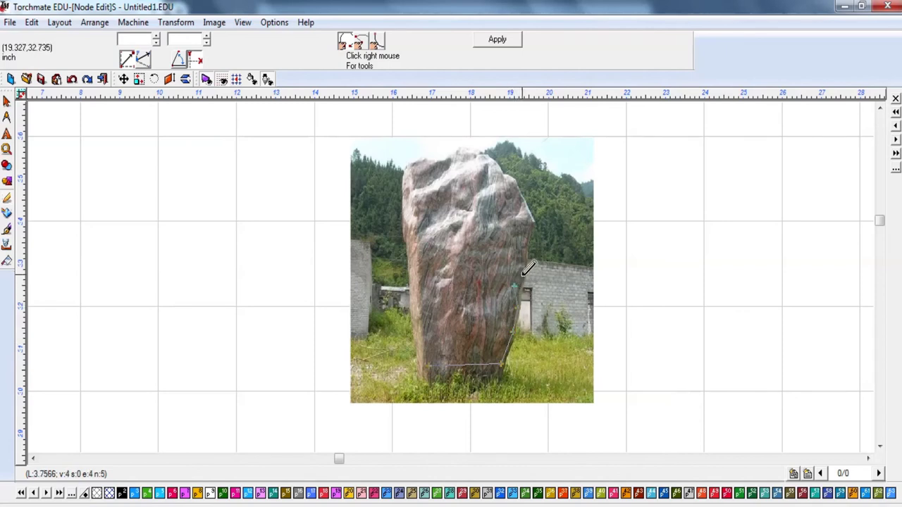
click(522, 274)
click(524, 258)
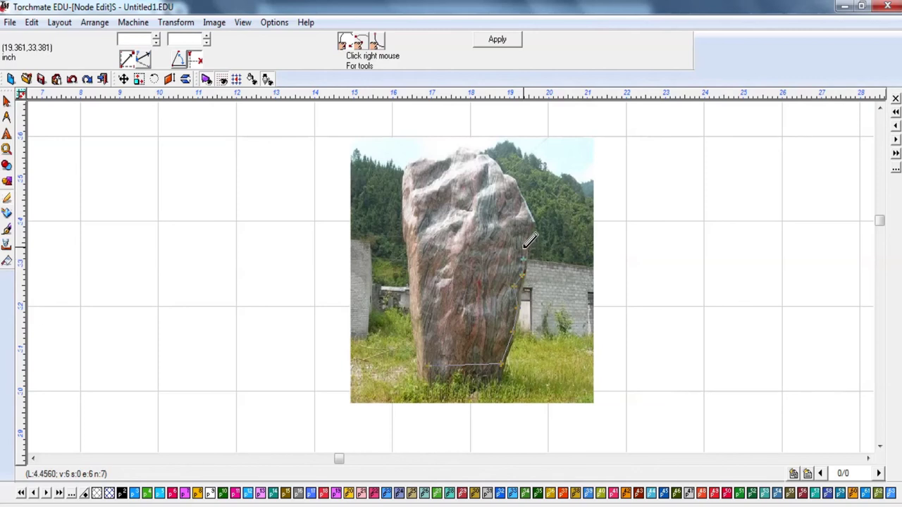
Step: Continue the traced outline node by node up the rock's upper right edge and over to its peak
click(534, 223)
click(536, 216)
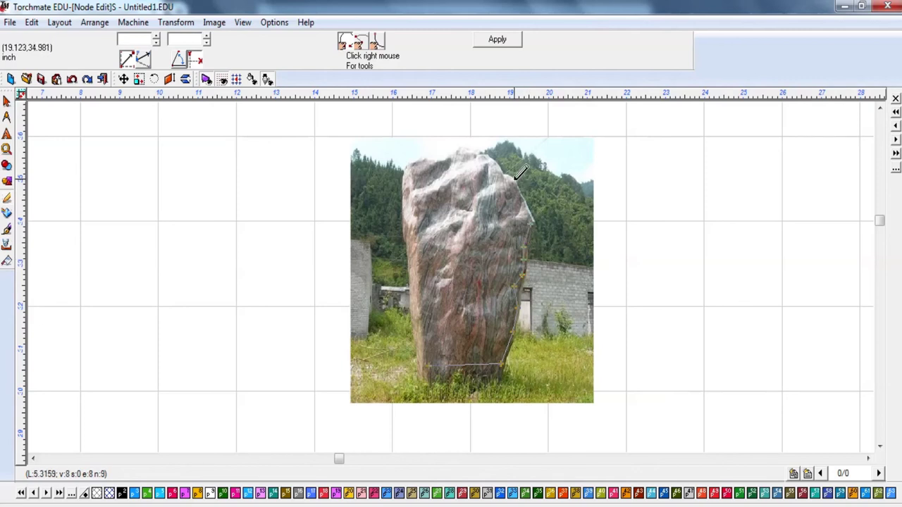
click(515, 180)
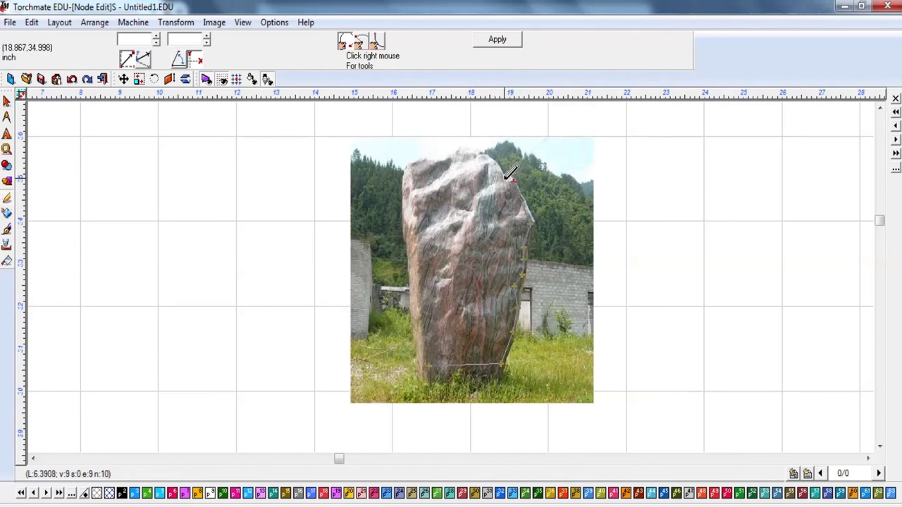
click(505, 180)
click(494, 166)
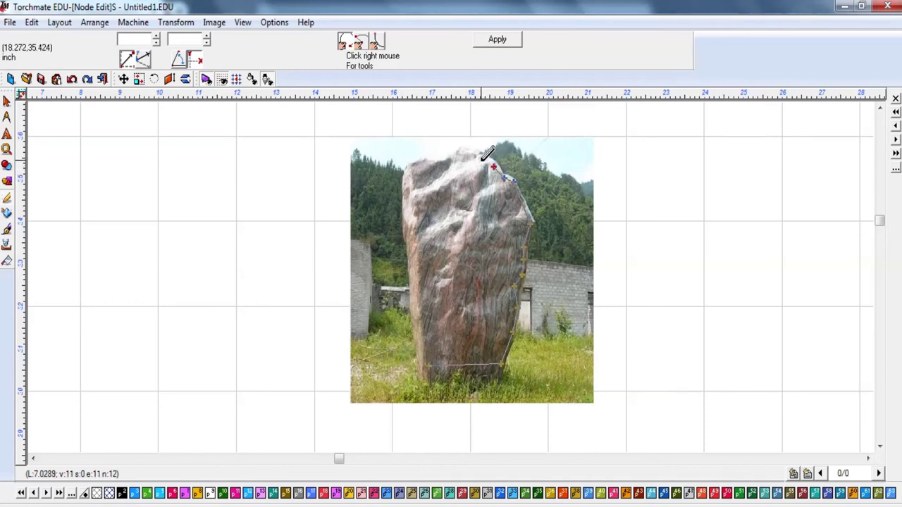
click(480, 159)
click(460, 153)
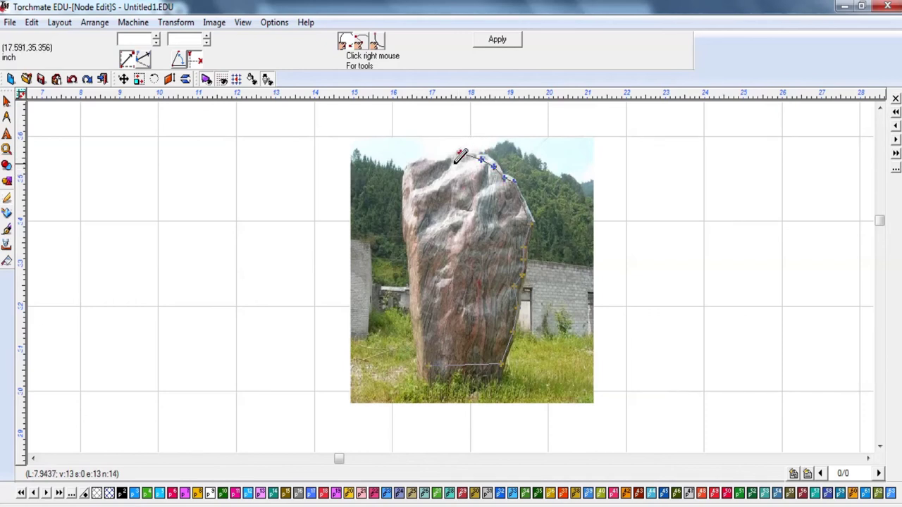
Step: Trace the rock's upper left contour and left side down to the base, finishing a closed outline about 3.05 by 5.00 in
click(453, 161)
click(442, 166)
click(425, 164)
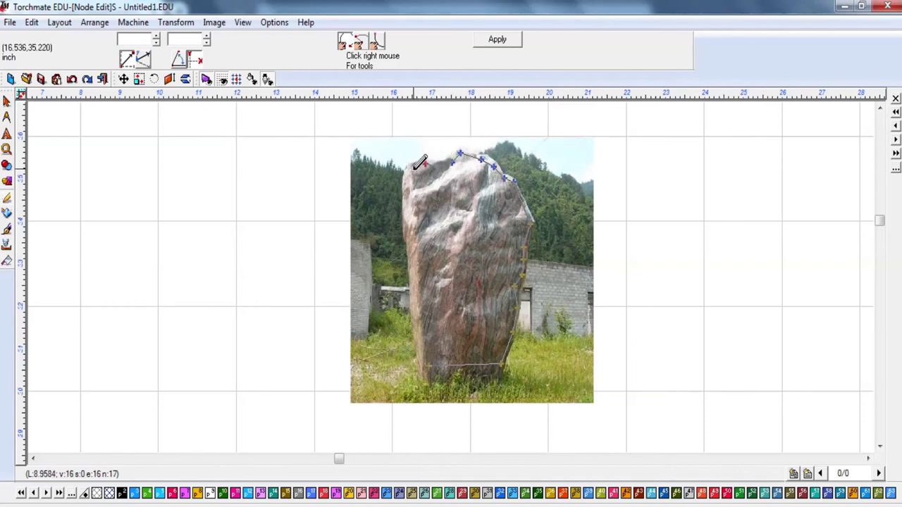
click(411, 169)
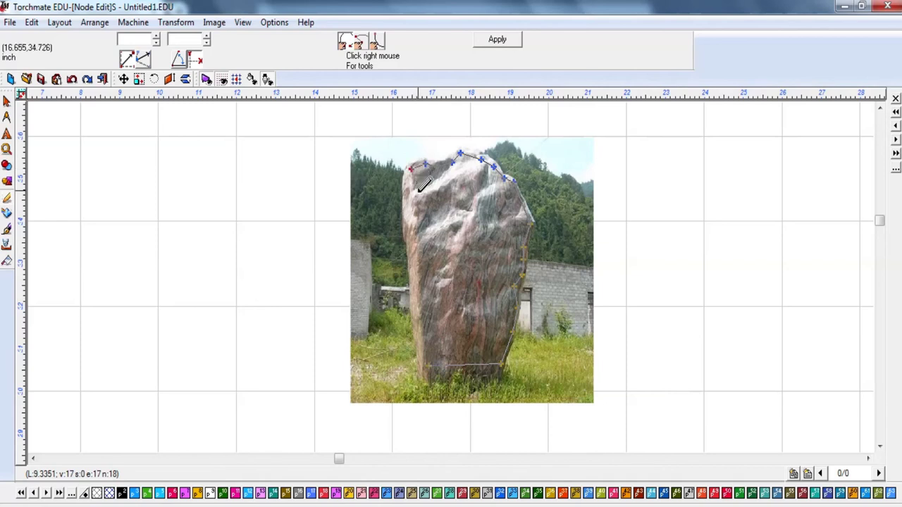
click(419, 229)
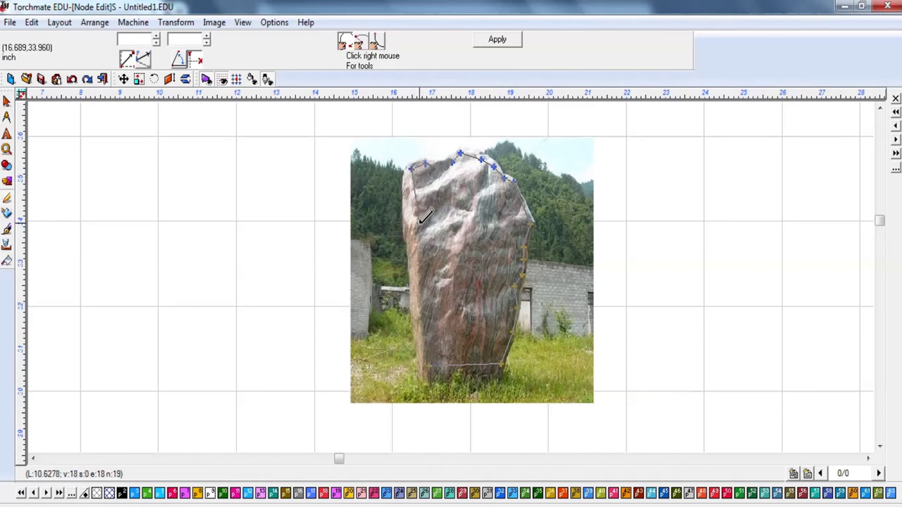
click(423, 267)
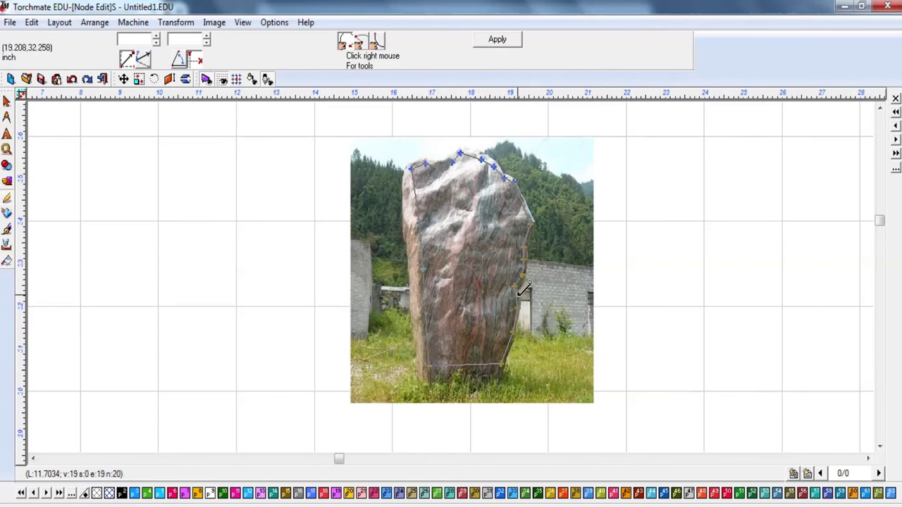
click(6, 102)
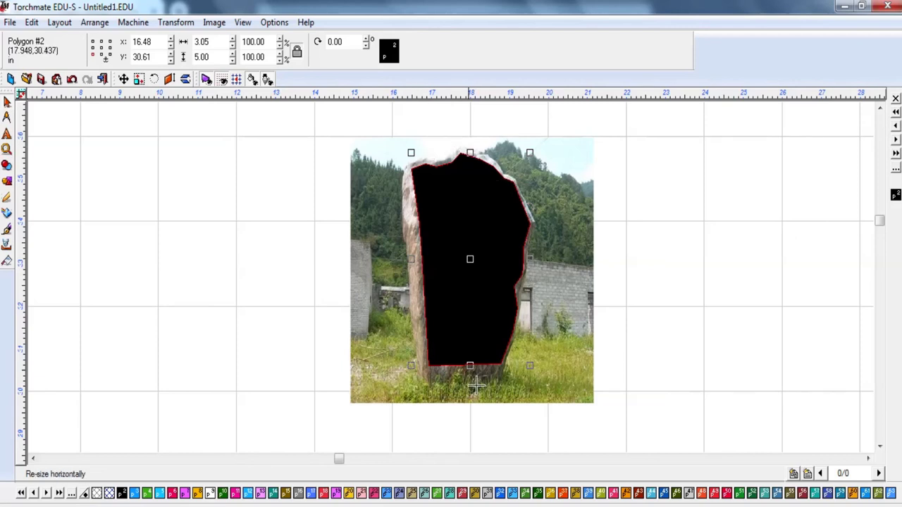
Step: Select the rock photo together with its traced outline and scale them to 48 by 48 in overall
click(675, 345)
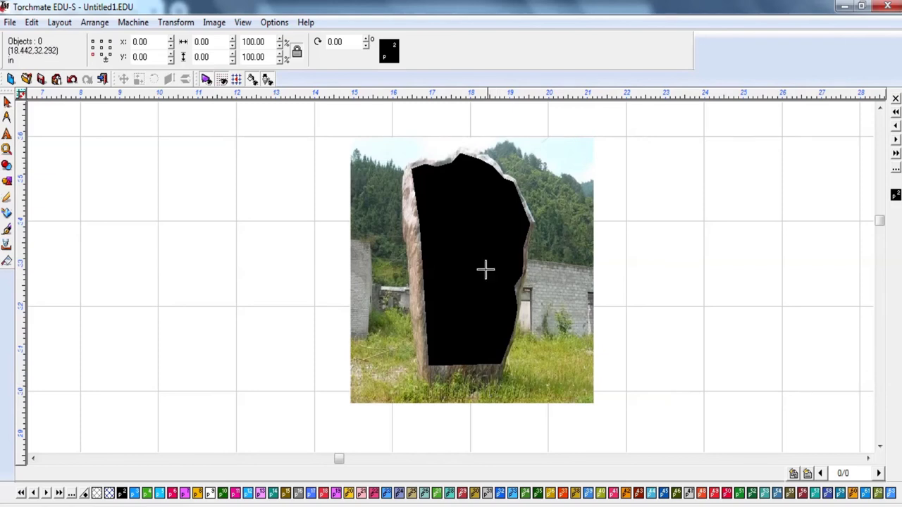
click(474, 189)
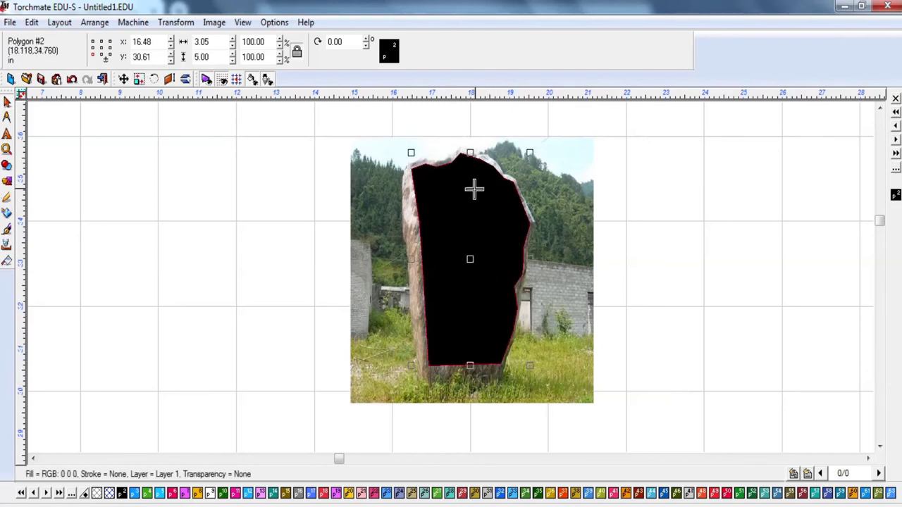
click(592, 242)
scroll(453, 286, down, 3)
drag(521, 168, 282, 421)
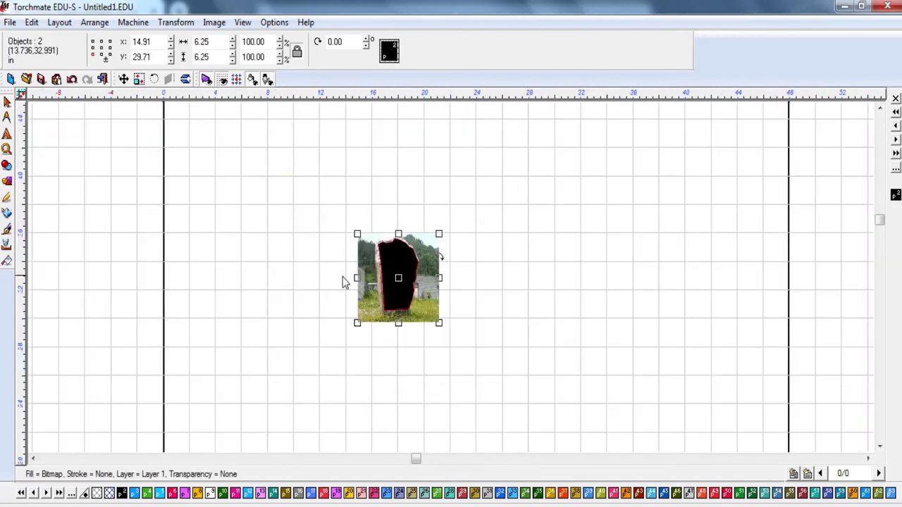
click(450, 303)
click(431, 300)
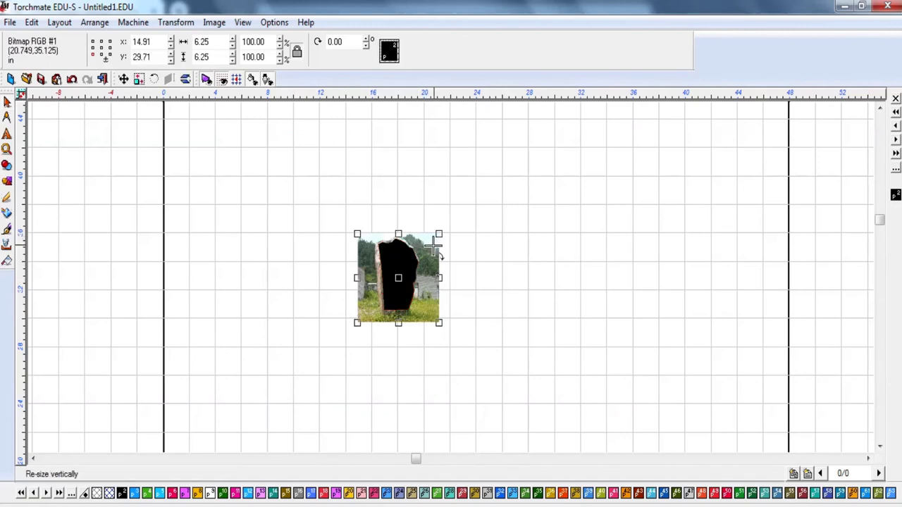
key(ctrl+a)
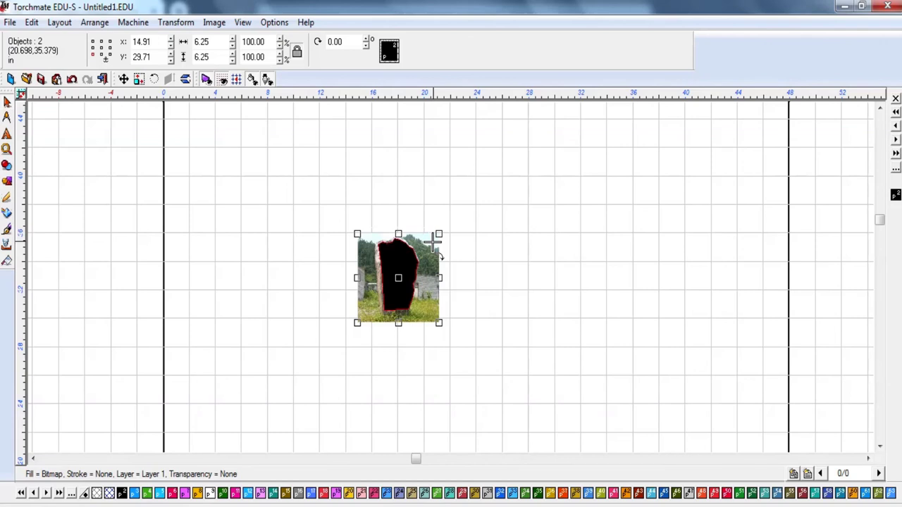
double_click(211, 41)
double_click(218, 57)
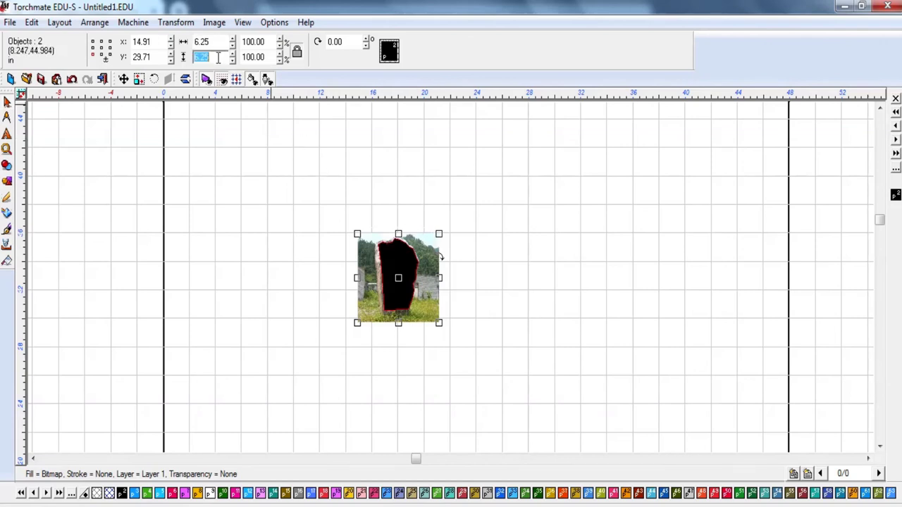
text(48)
key(Return)
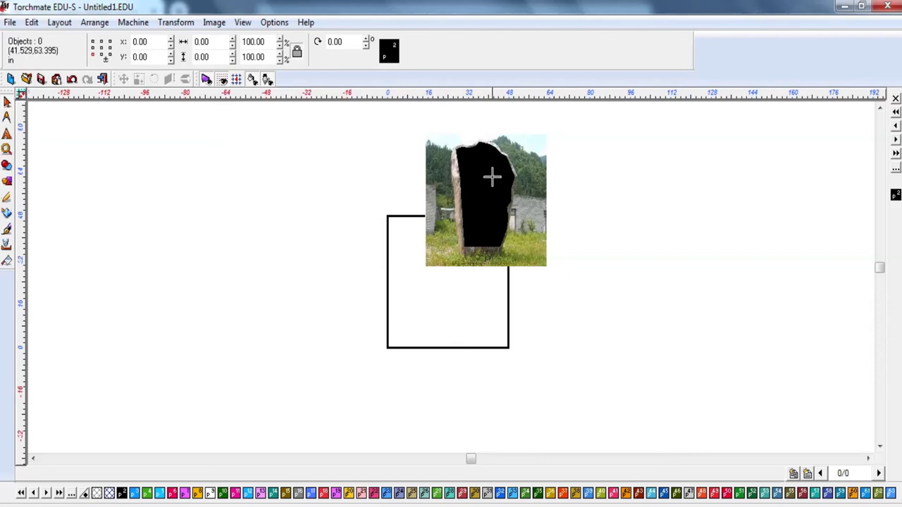
Step: Select the enlarged rock outline and the photo one after the other to check their dimensions
click(490, 207)
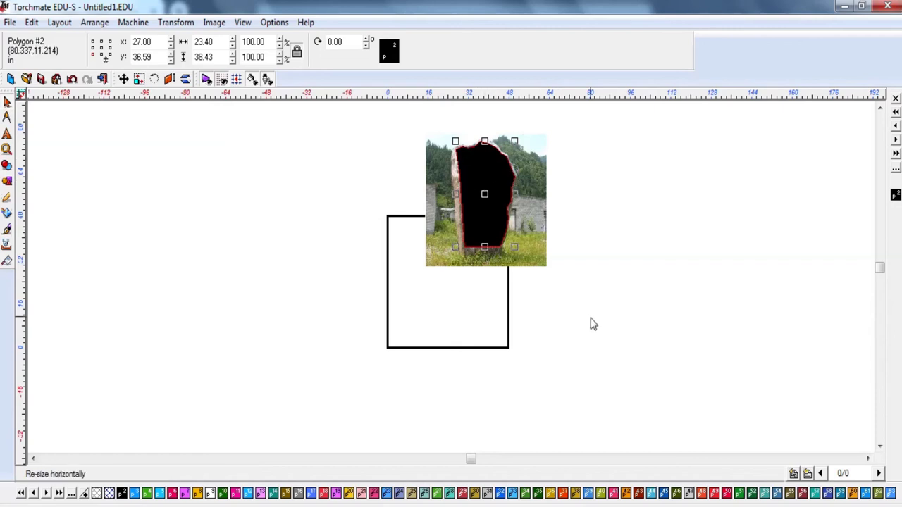
click(536, 301)
click(531, 241)
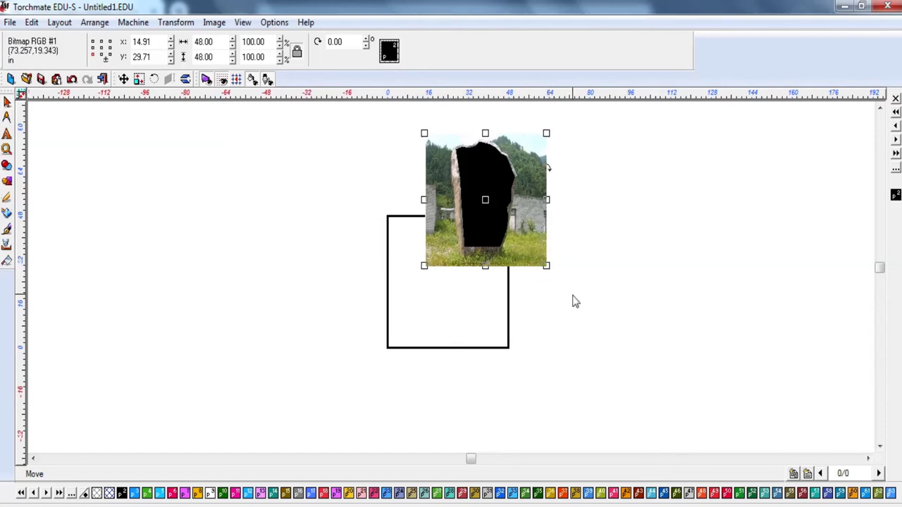
mouse_move(396, 6)
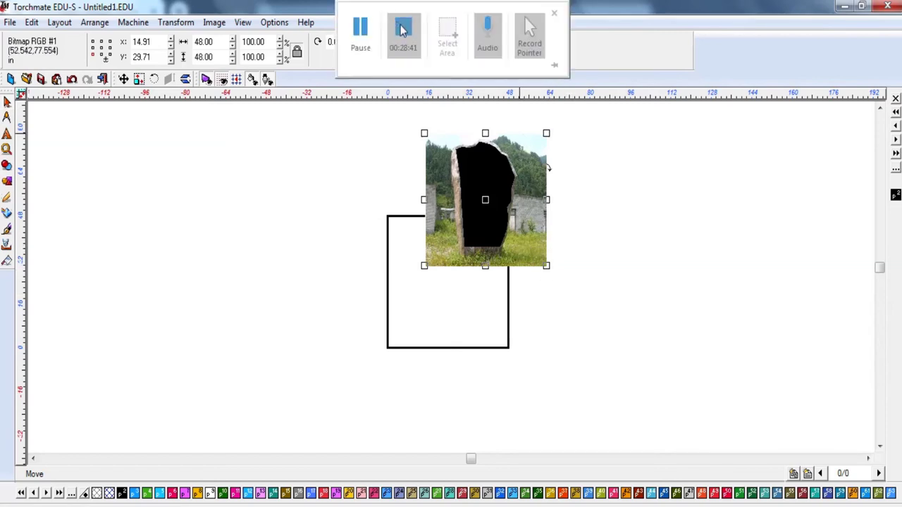